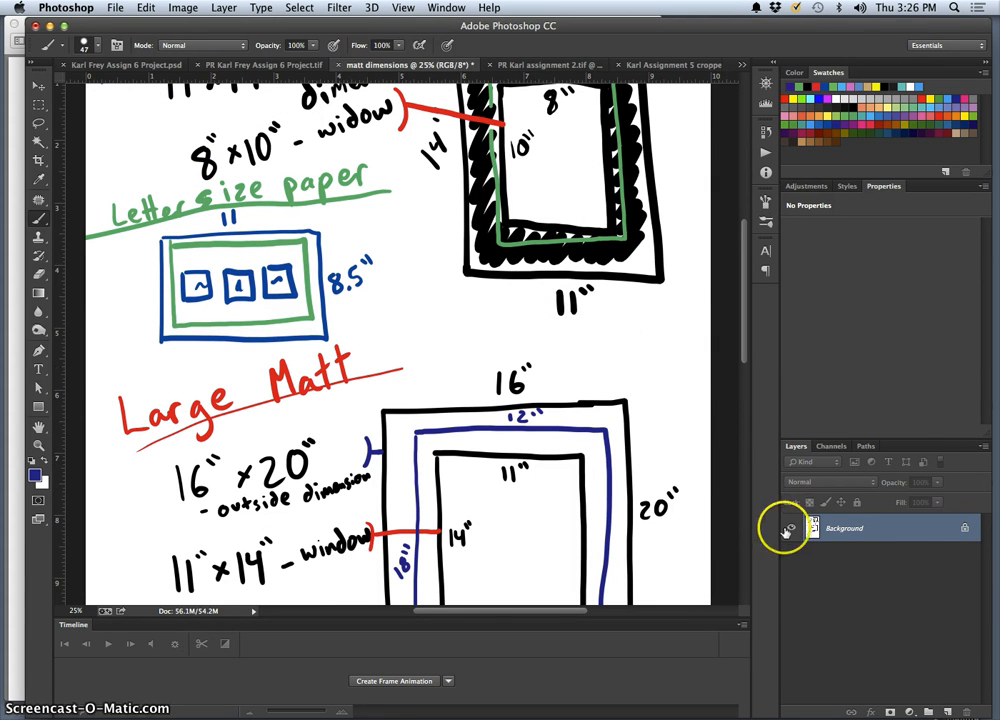
Step: On a new layer with the Background layer hidden, brush a large dark blue rectangle outline for the outer mat
click(948, 712)
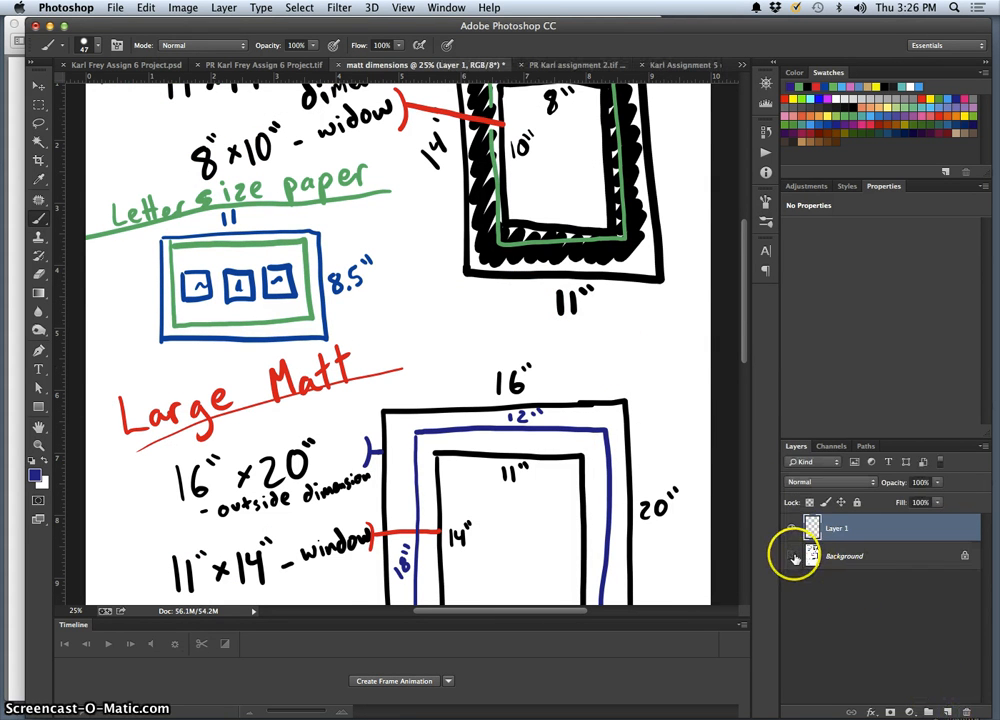
click(792, 556)
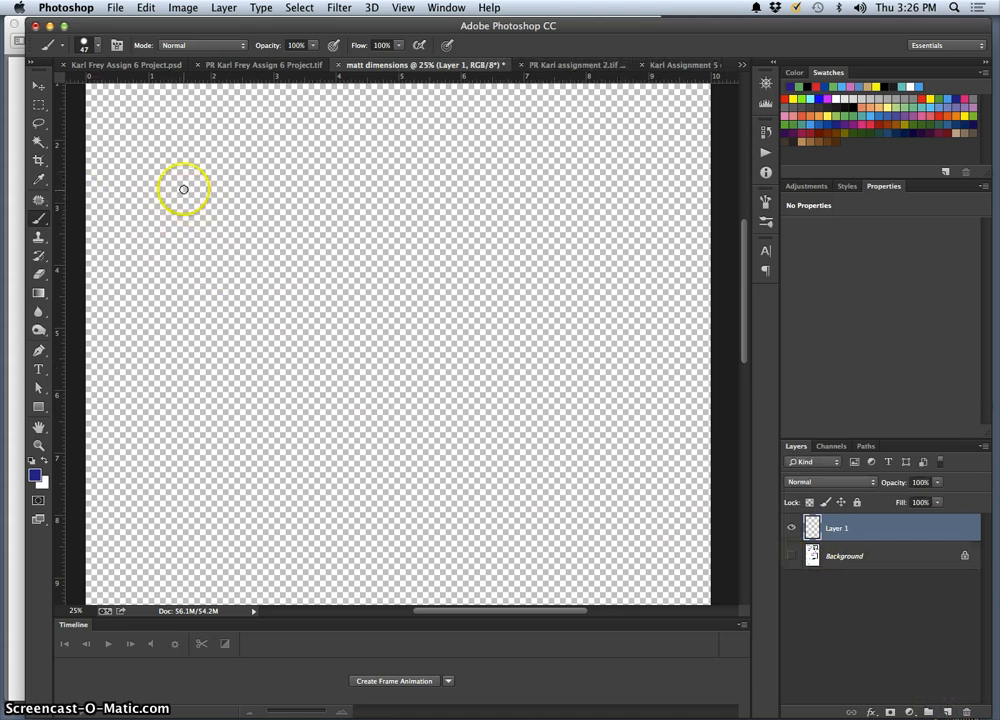
mouse_move(199, 347)
mouse_down()
mouse_move(200, 422)
mouse_move(266, 437)
mouse_move(584, 427)
mouse_up()
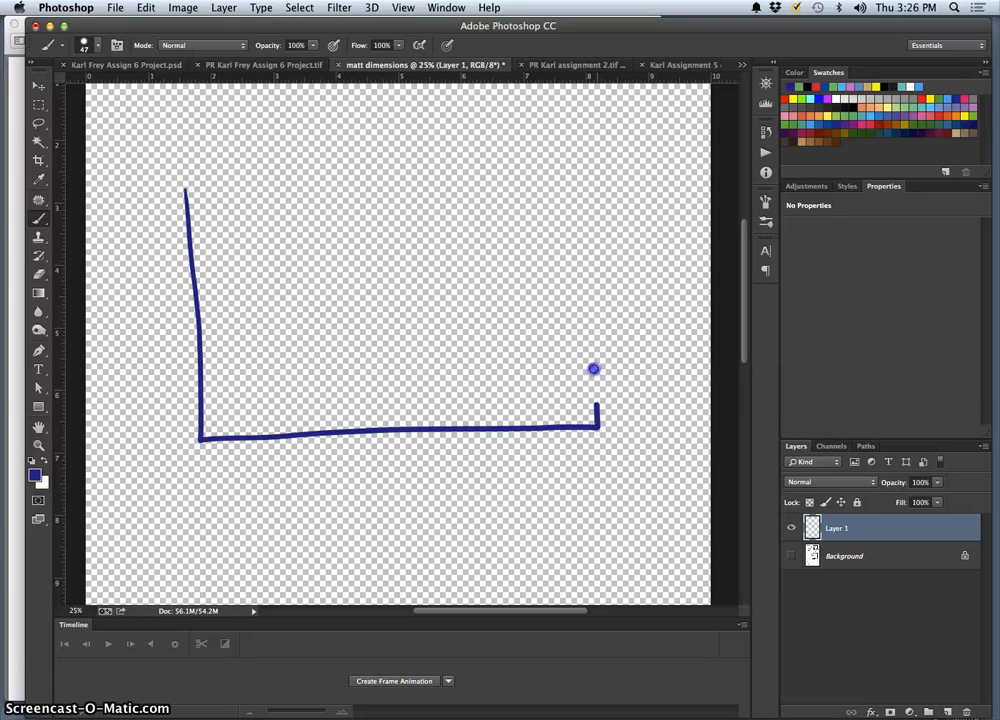
mouse_move(594, 369)
mouse_down()
mouse_move(577, 175)
mouse_move(201, 186)
mouse_up()
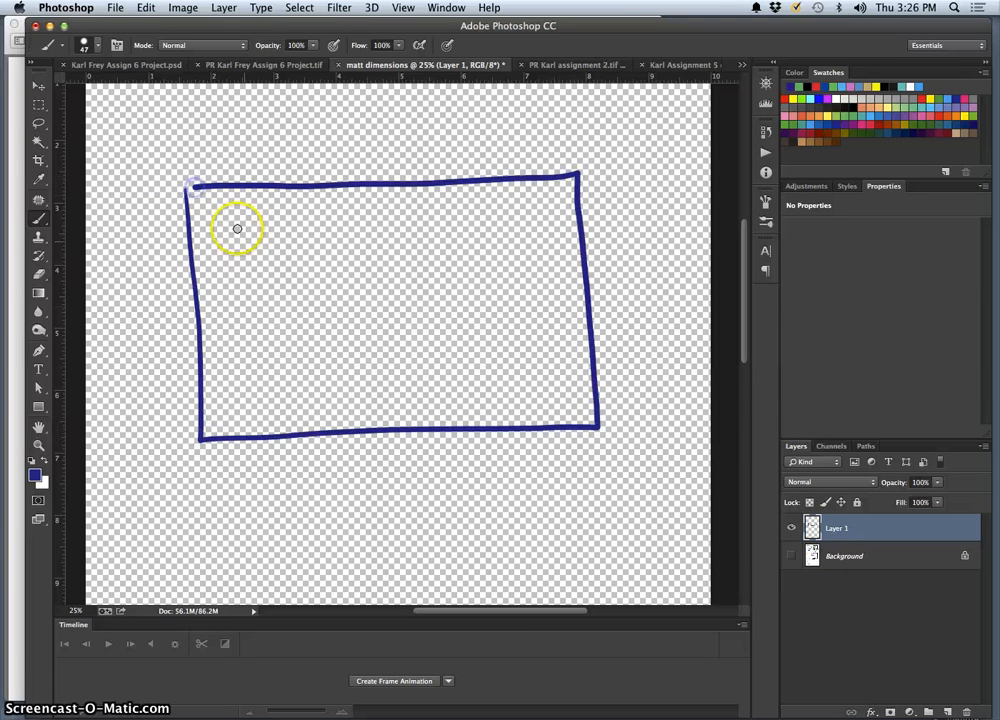
Step: Brush a smaller dark blue rectangle inside the outer one, labelled 18 along its width and 12 along its height
drag(432, 378, 536, 349)
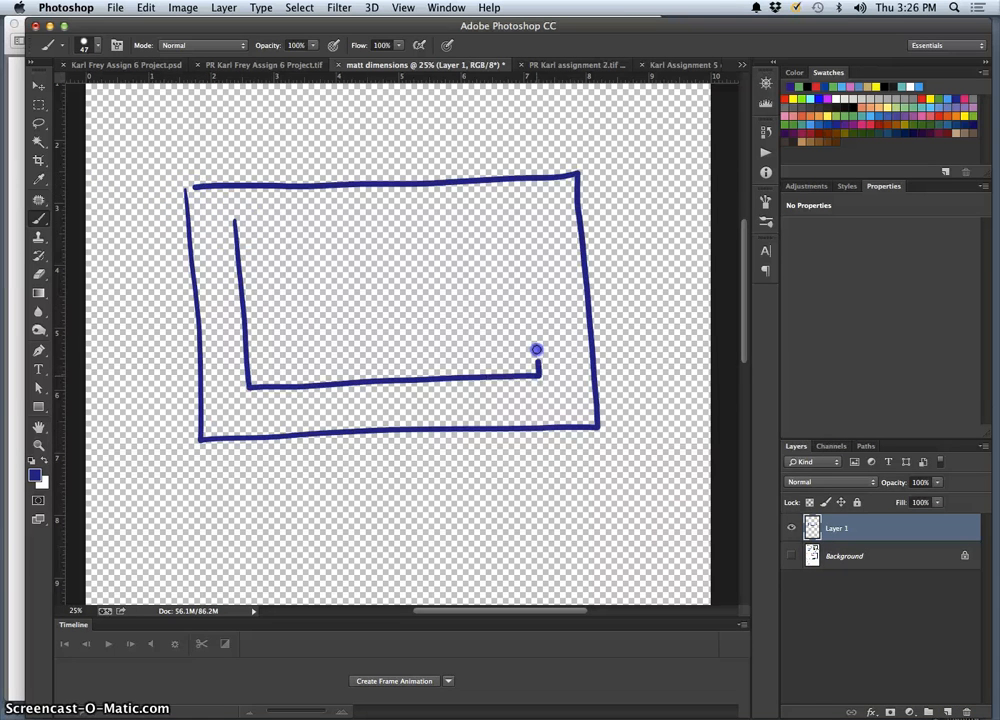
drag(490, 212, 282, 215)
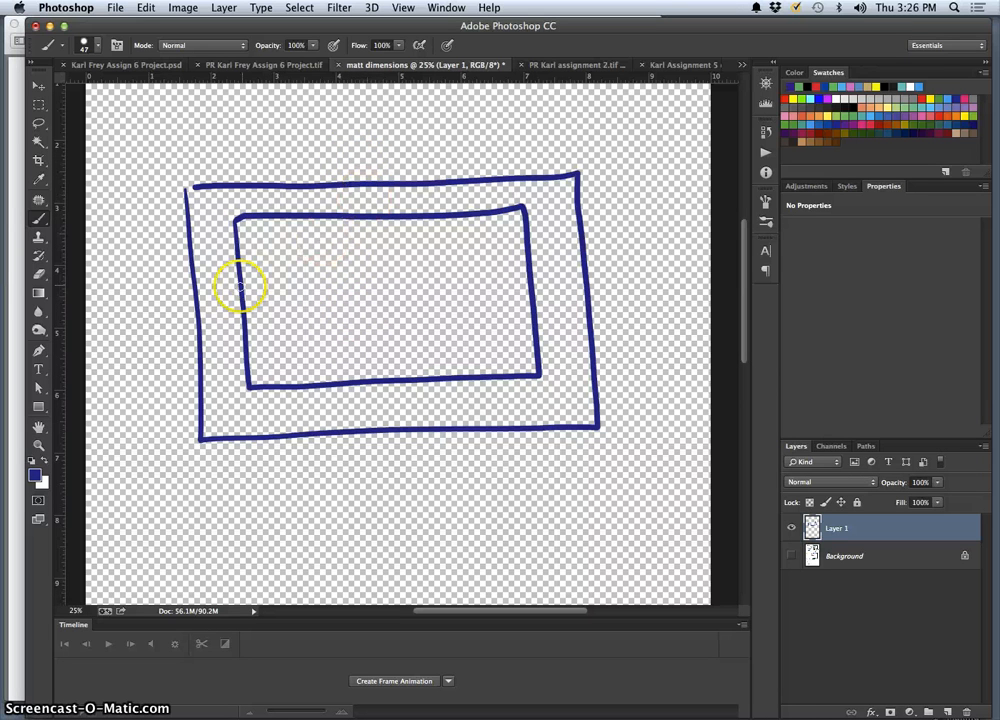
drag(233, 300, 238, 305)
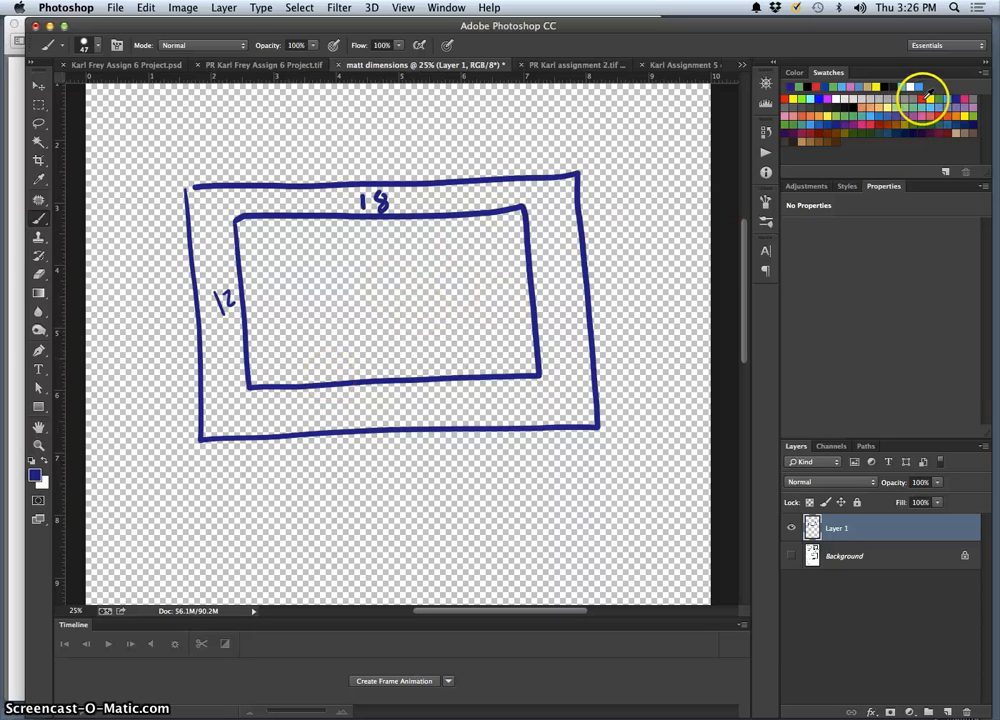
Step: Brush a wide, short red rectangle inside the inner blue frame and fill it with wavy landscape lines
click(791, 87)
drag(251, 270, 251, 270)
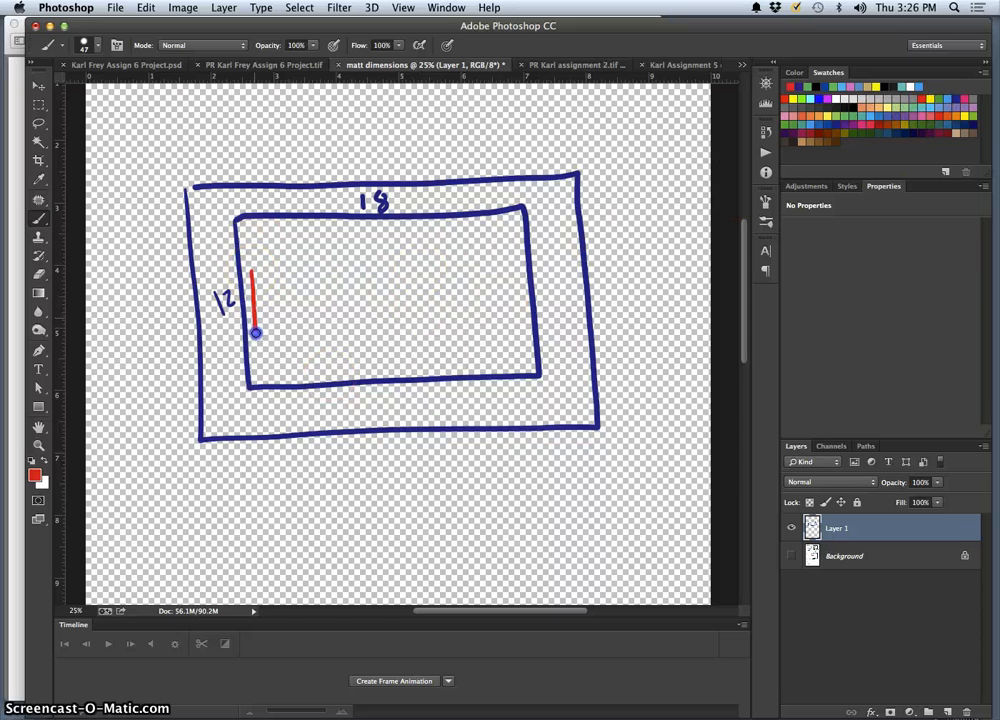
drag(315, 337, 485, 330)
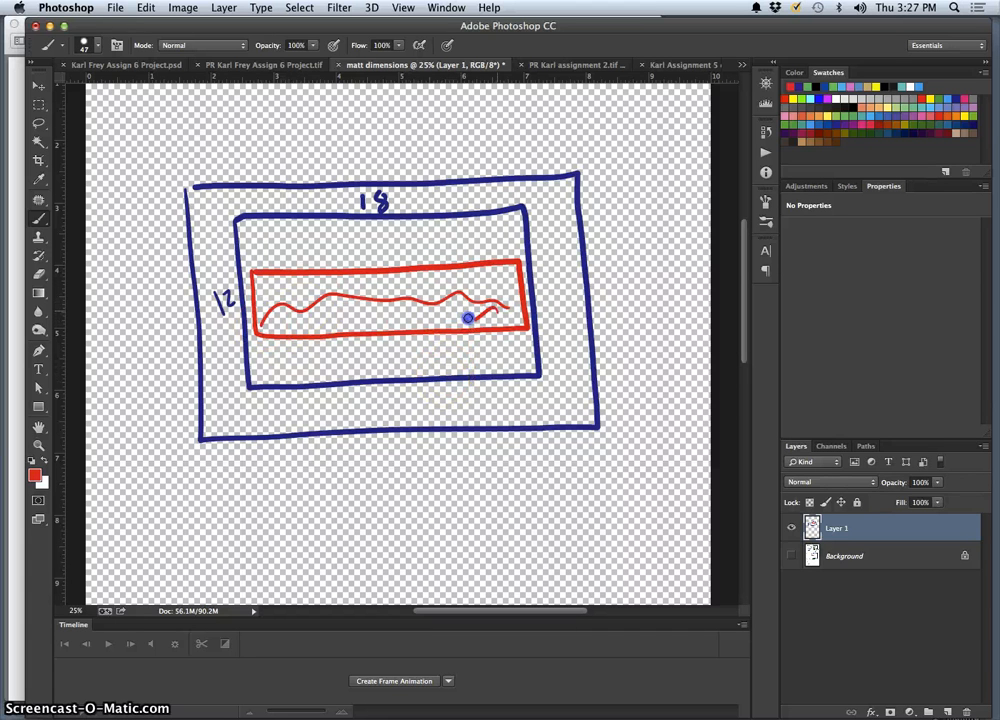
drag(381, 316, 305, 302)
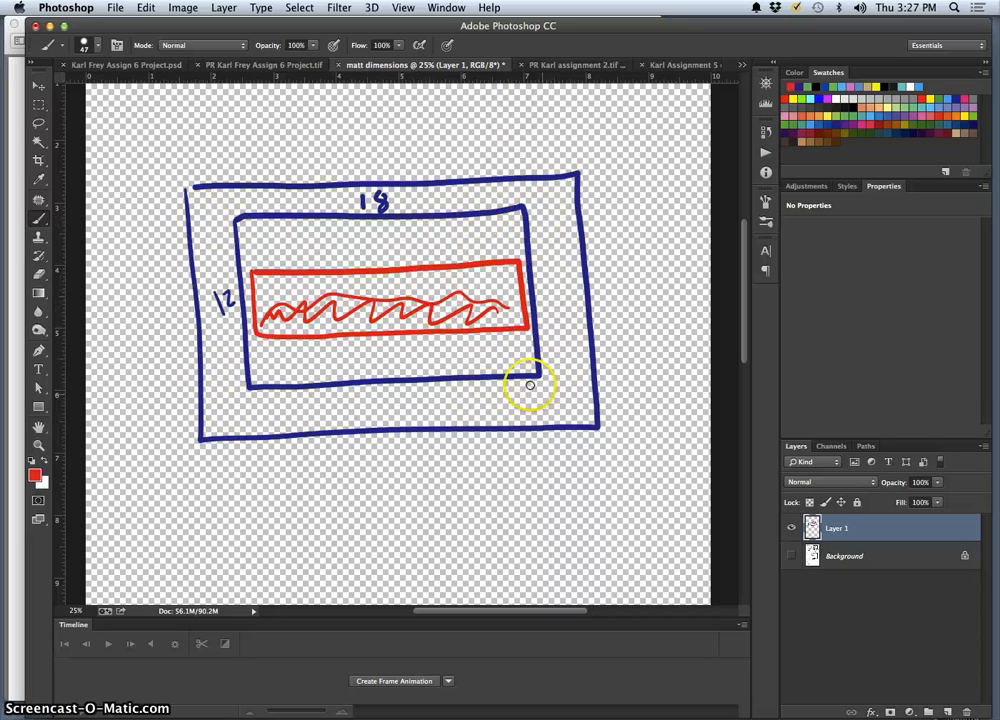
Step: Try a dark green rectangle outline spanning the outer frame's width, and undo its strokes
click(914, 134)
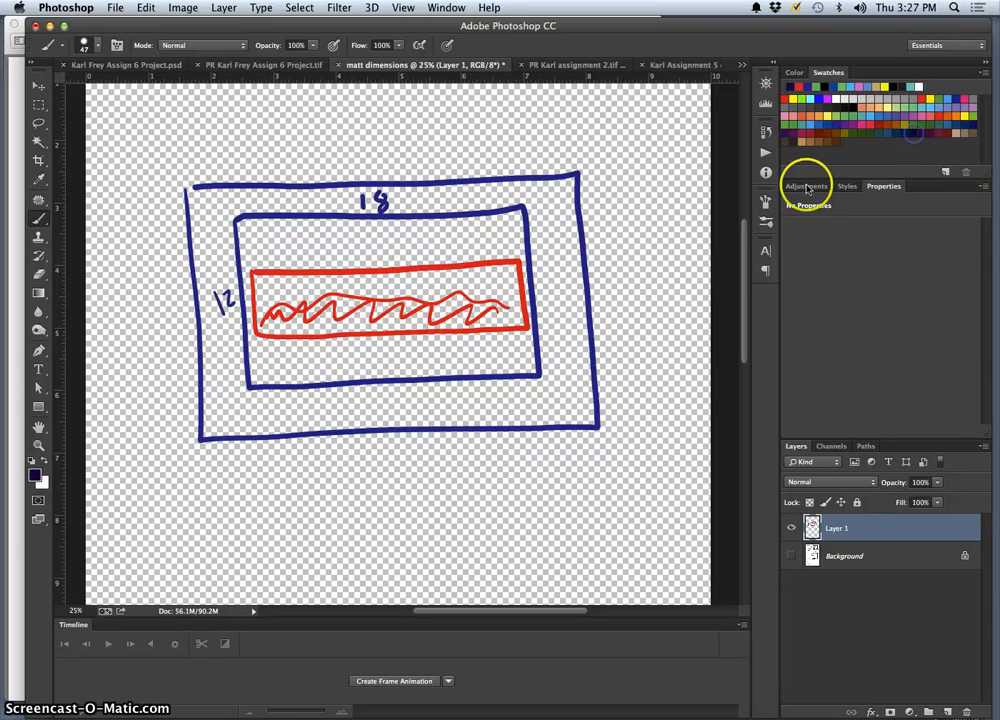
click(790, 127)
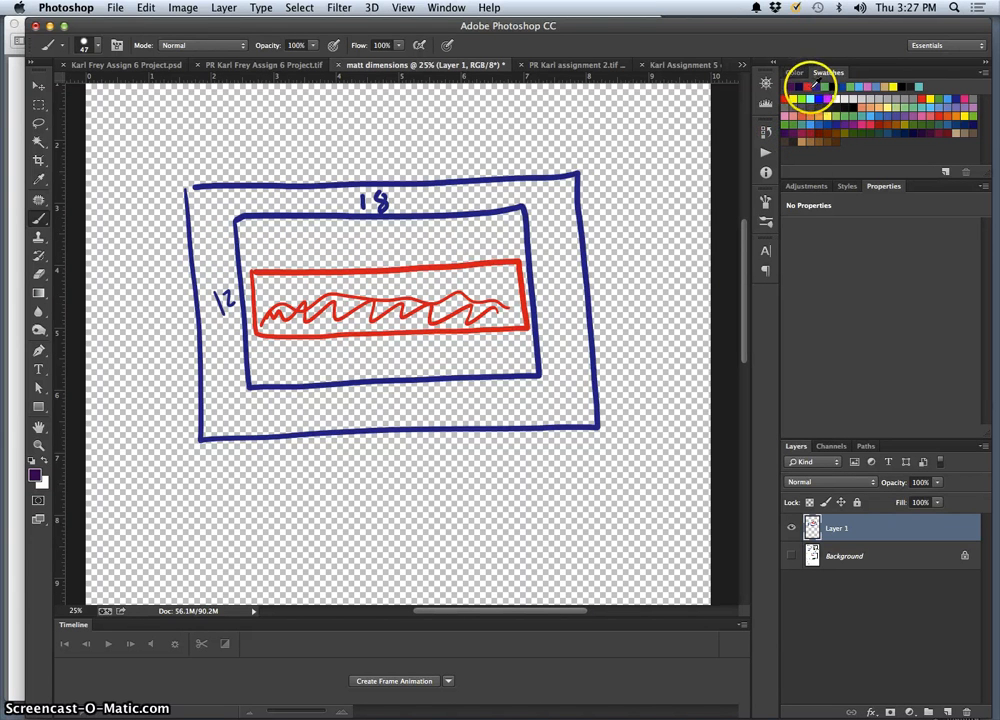
click(862, 127)
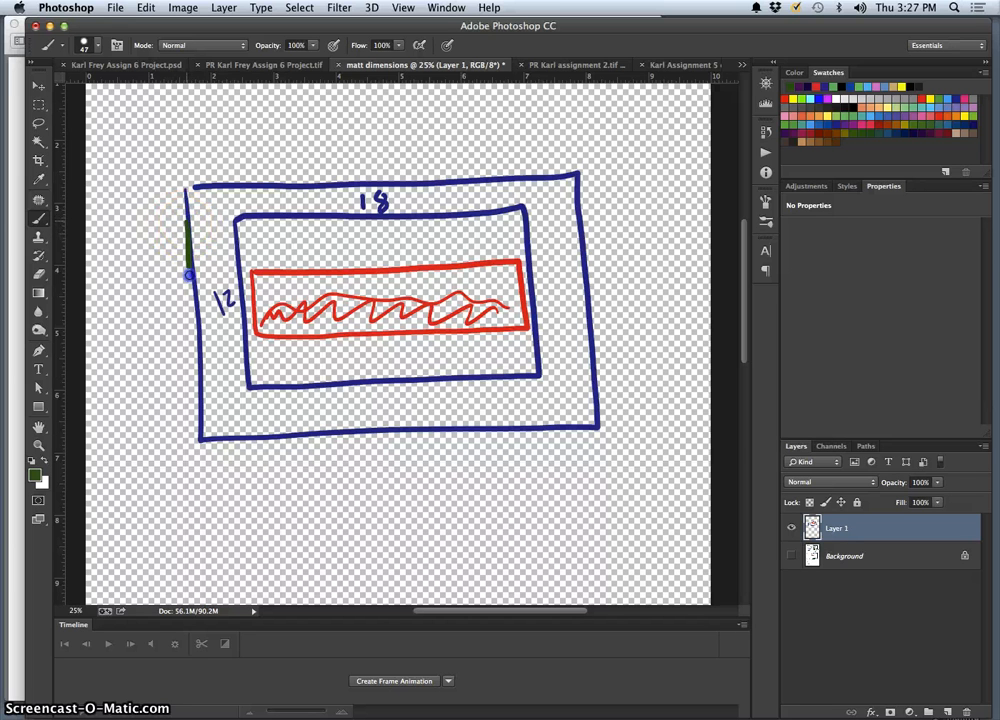
drag(288, 392, 467, 365)
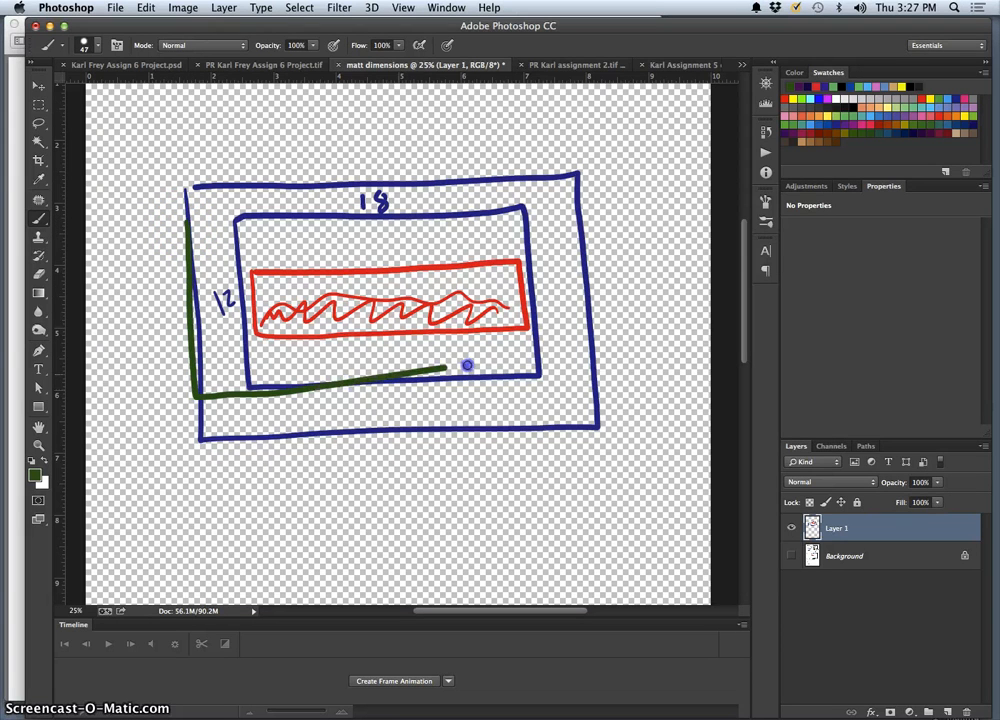
drag(585, 217, 199, 227)
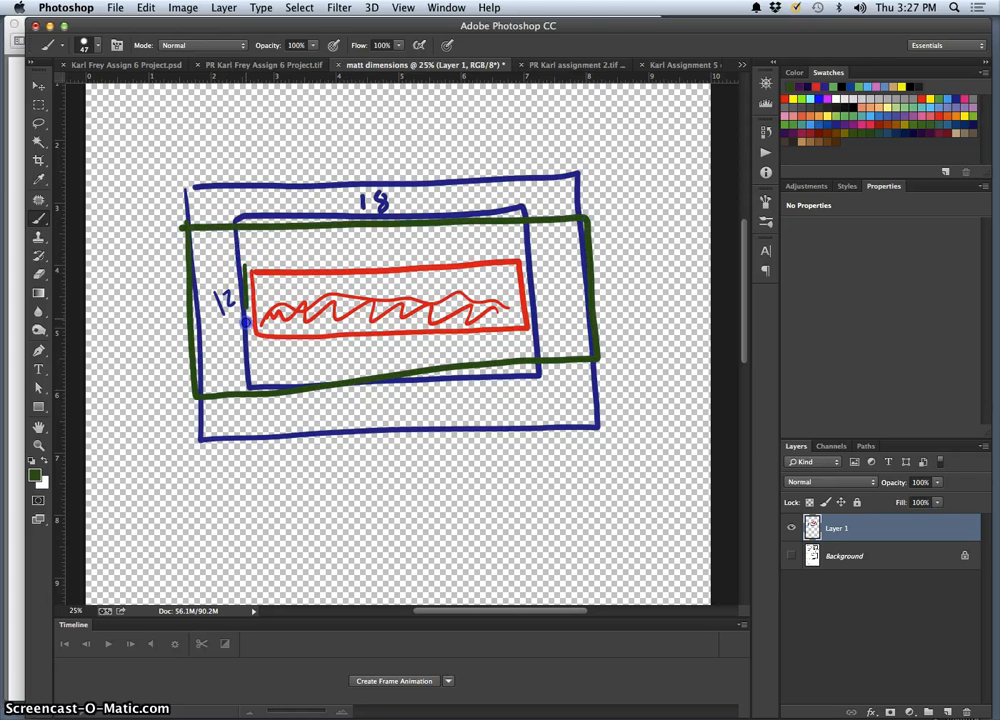
drag(263, 344, 371, 345)
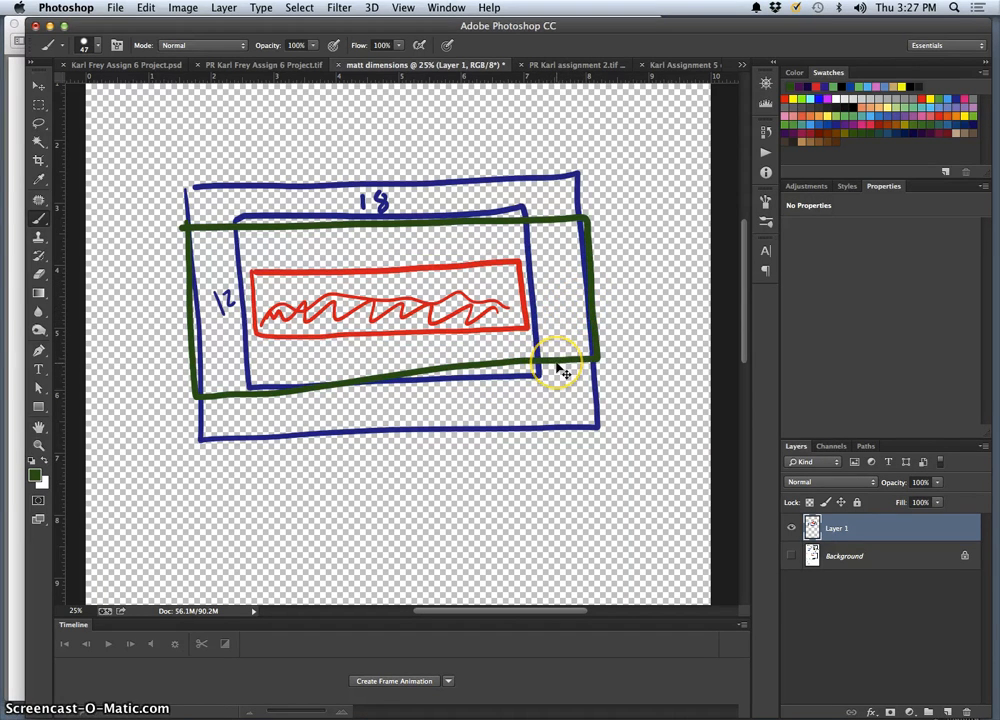
key(super+z)
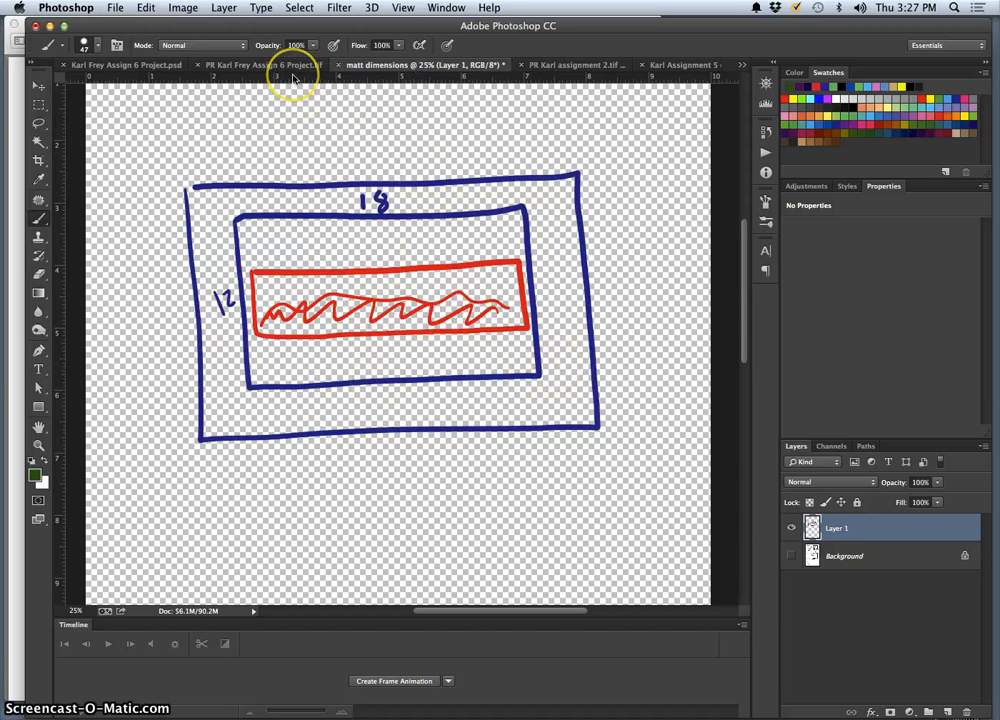
Step: Switch to the cropped Assignment 5 panorama and set its image width to 18 inches
click(683, 66)
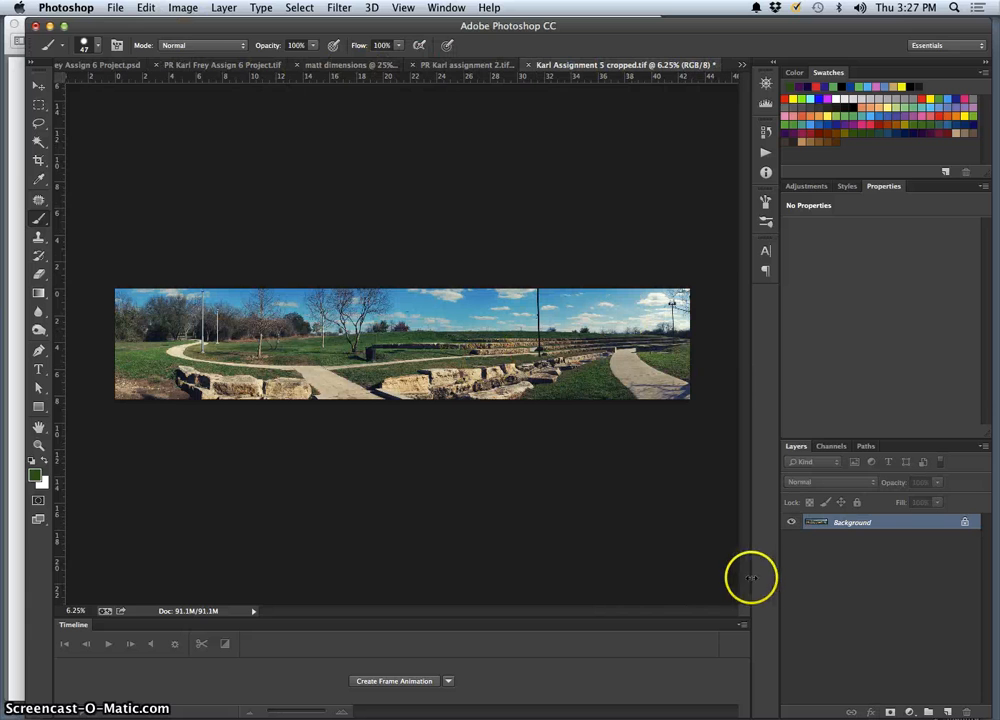
click(183, 8)
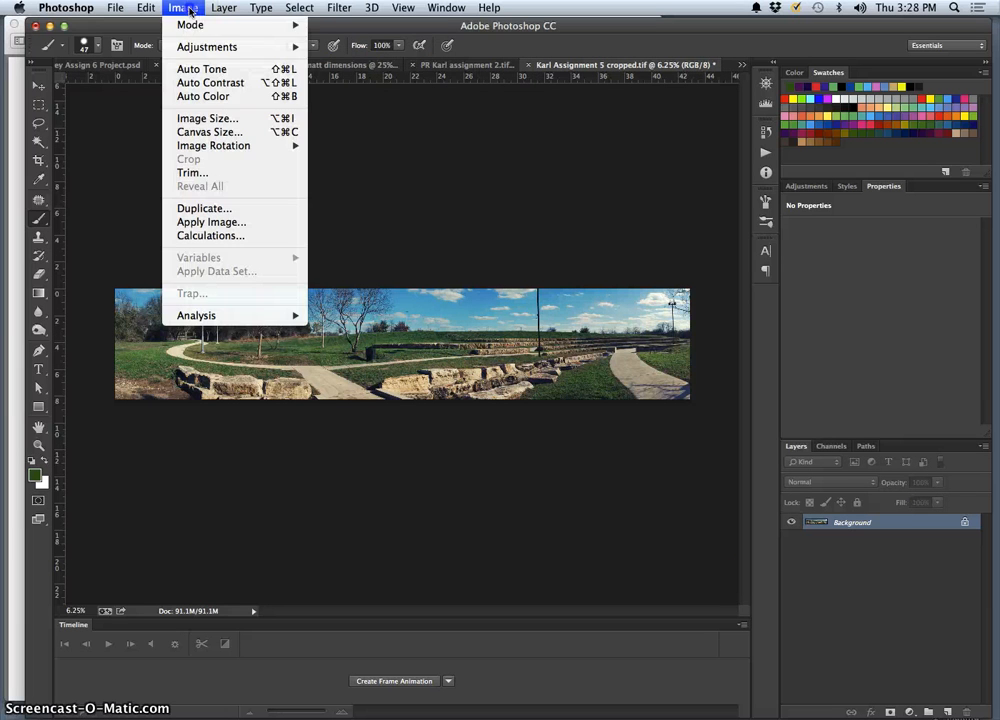
click(220, 119)
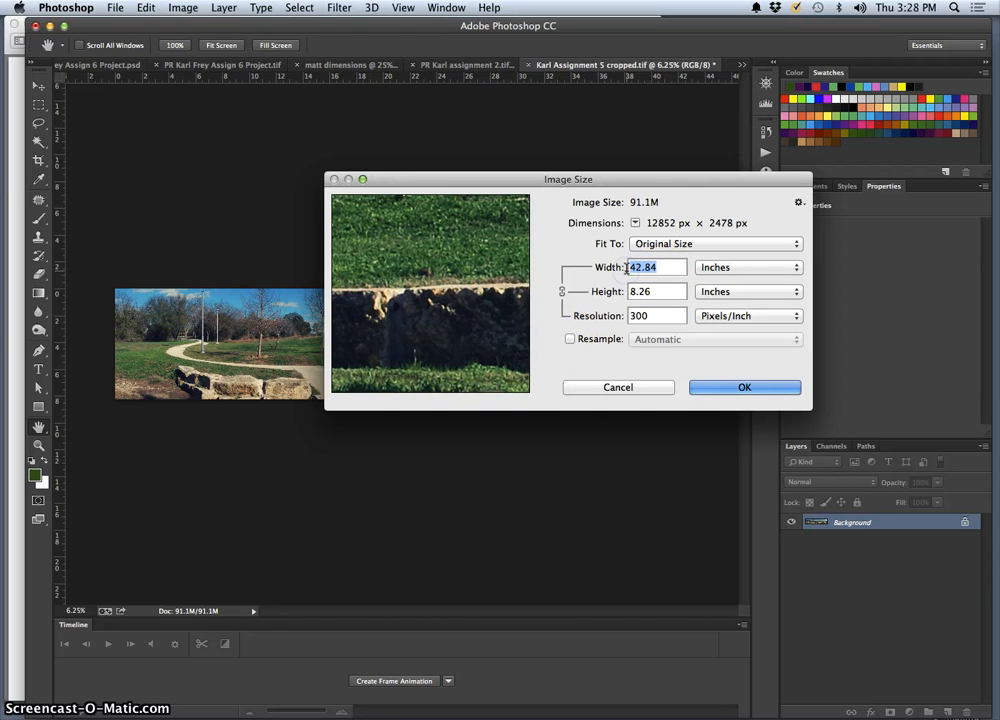
text(18)
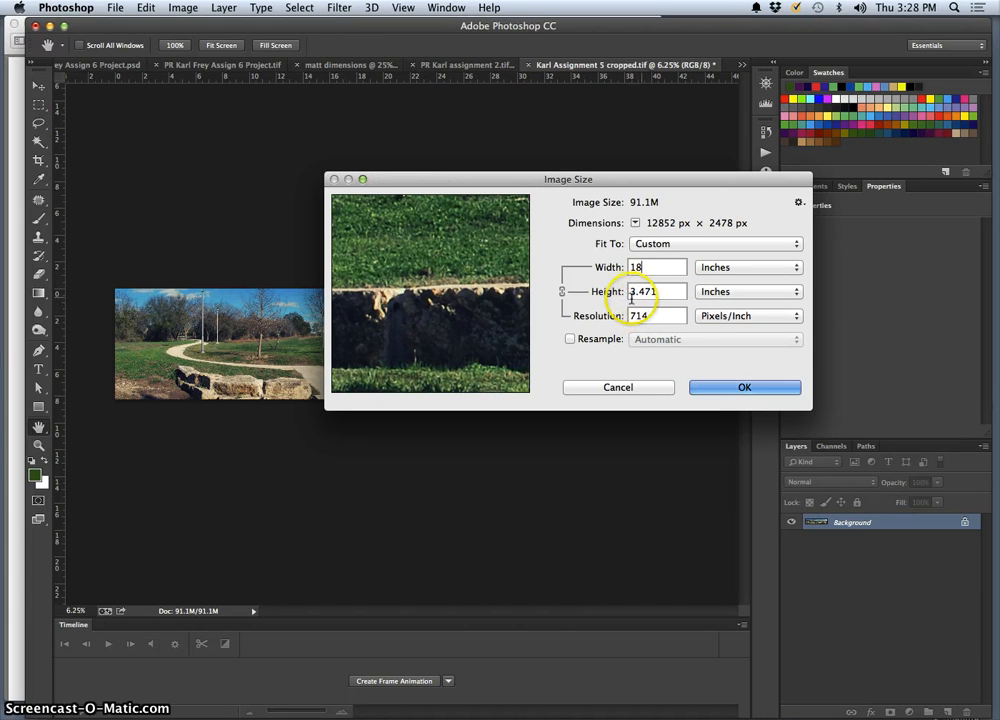
click(733, 386)
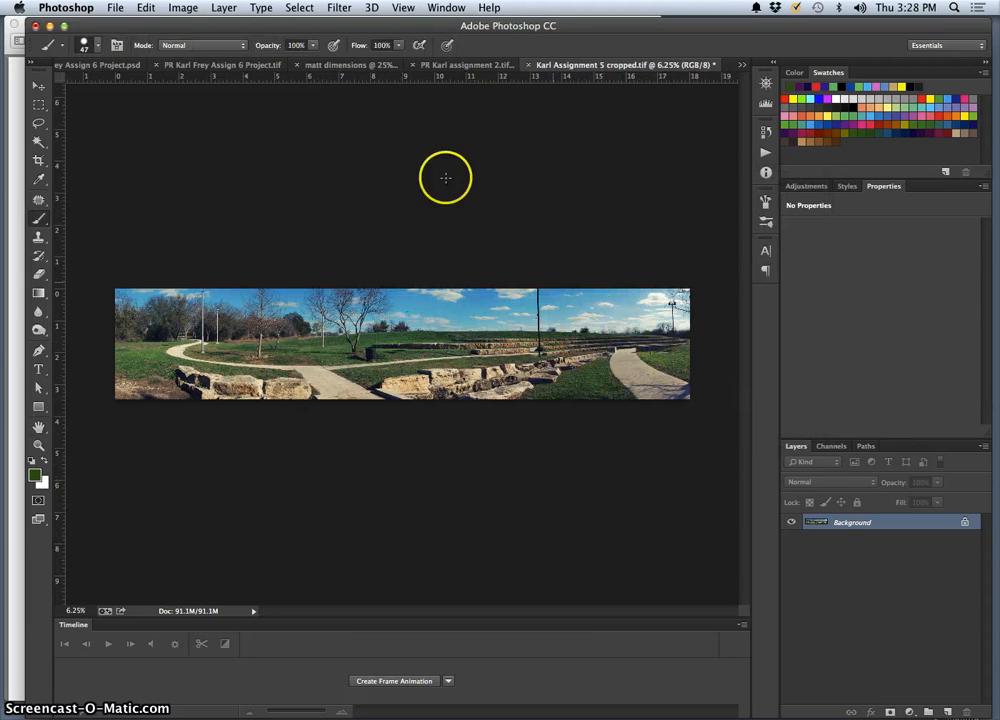
Step: Display the panorama at print size and examine it from end to end
click(405, 8)
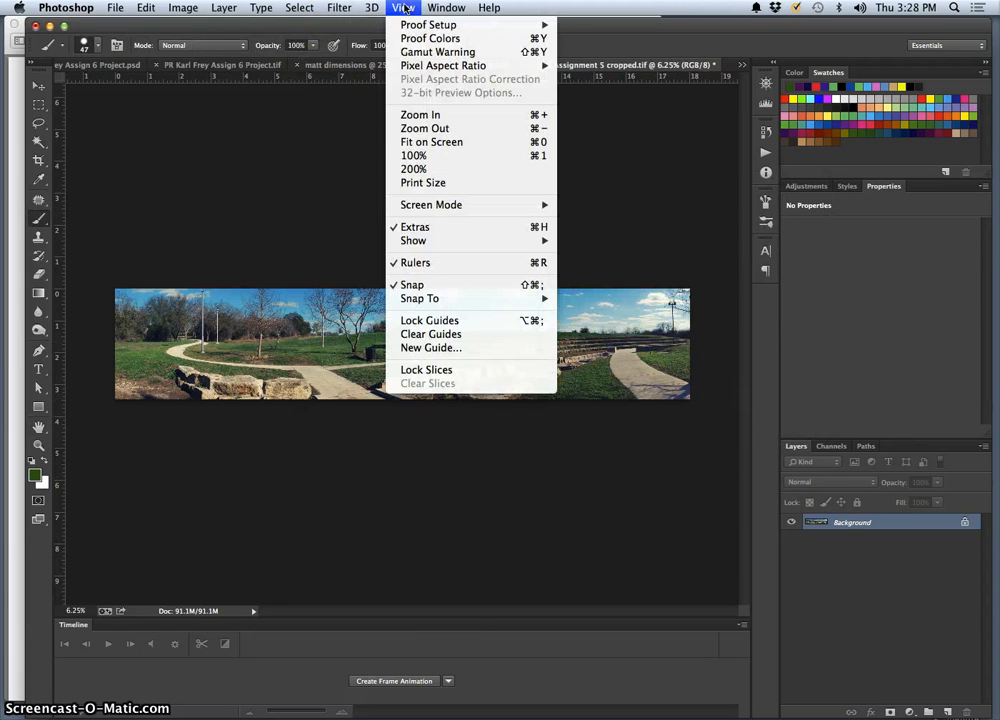
click(432, 183)
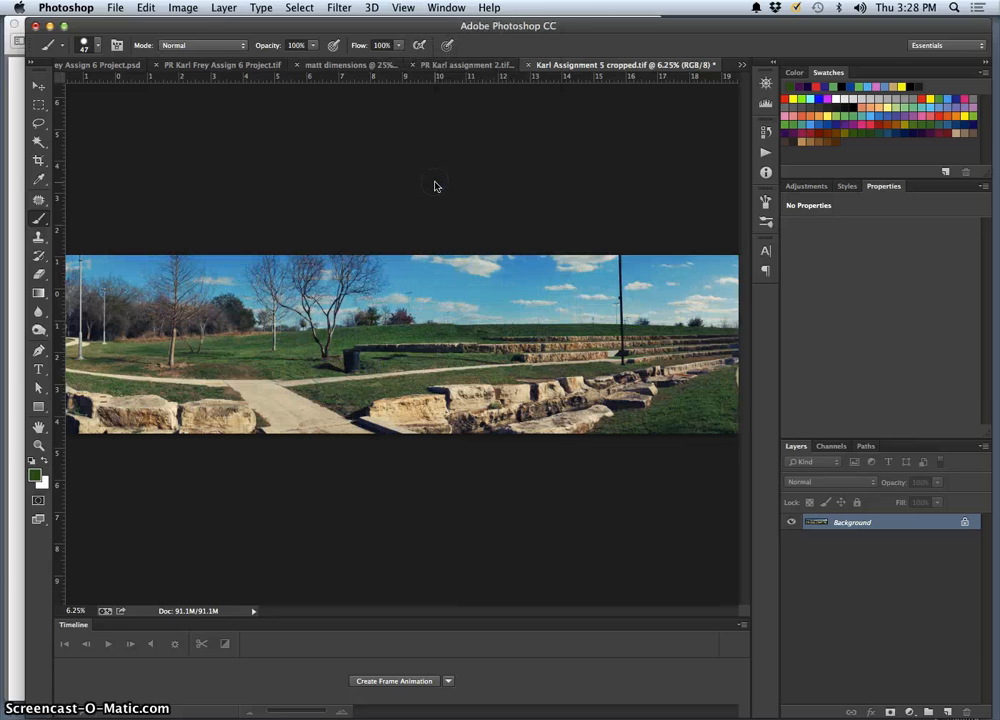
scroll(545, 390, right, 10)
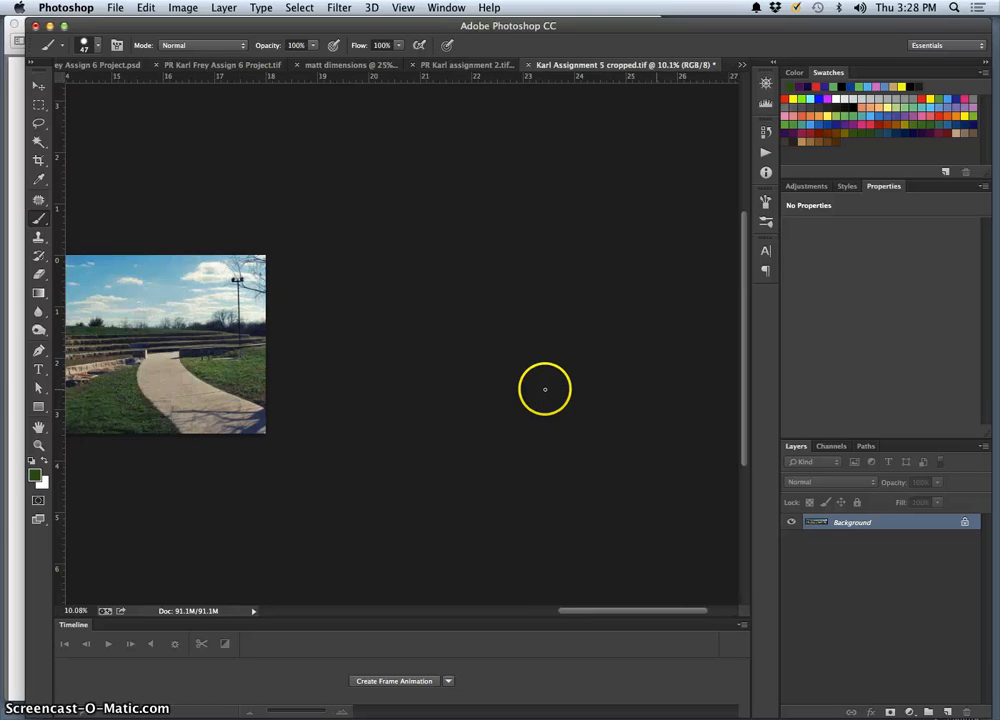
scroll(545, 387, left, 8)
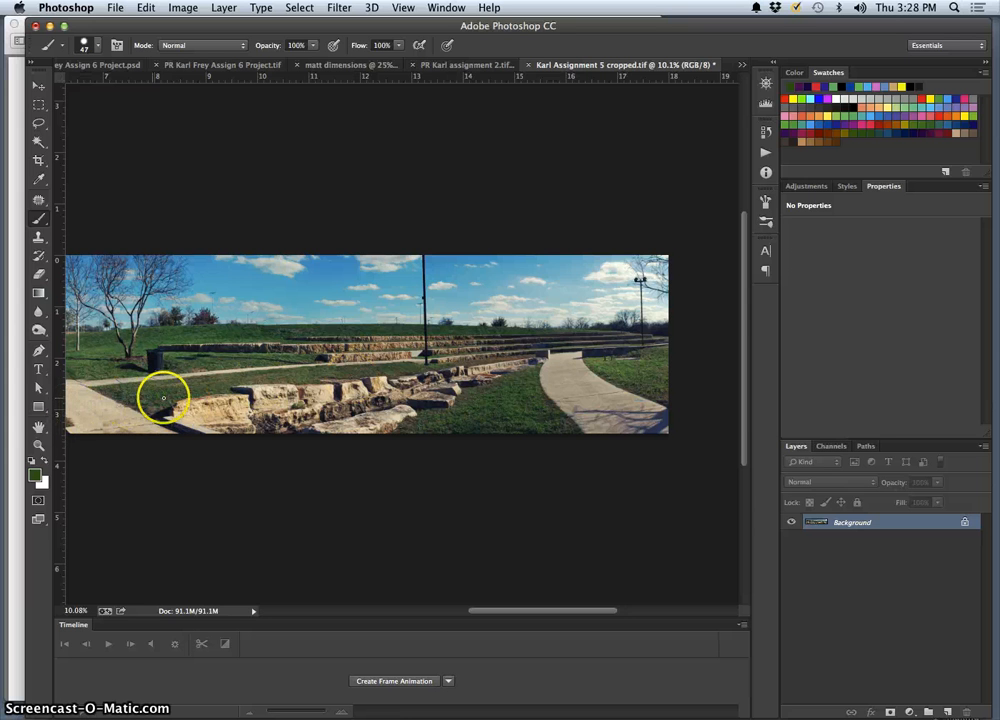
scroll(283, 390, left, 10)
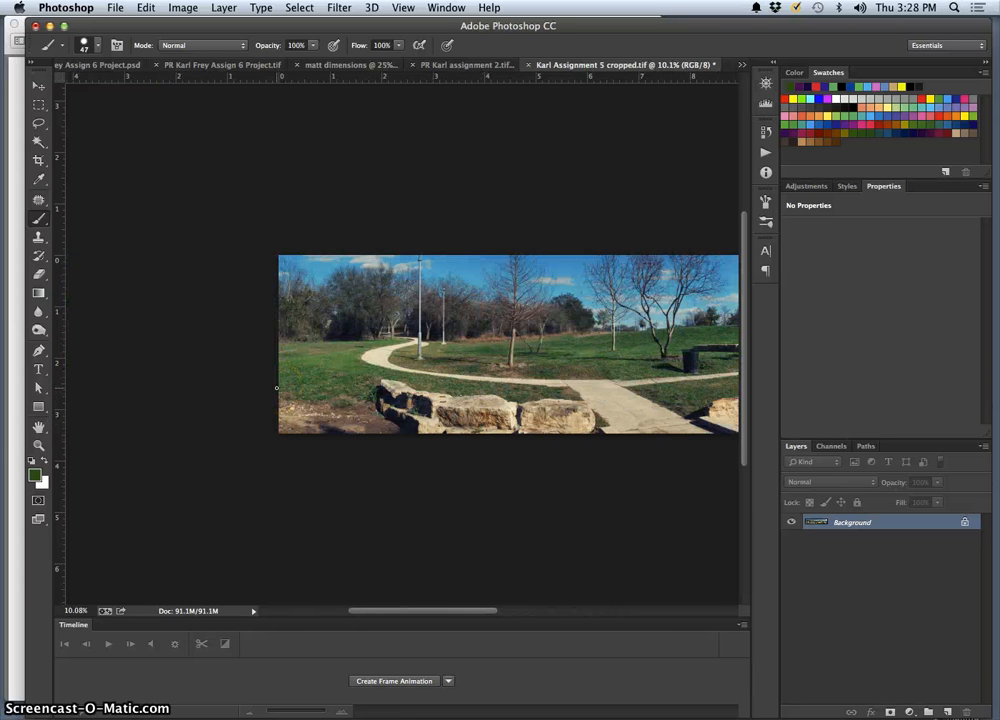
scroll(276, 388, right, 15)
scroll(276, 388, left, 5)
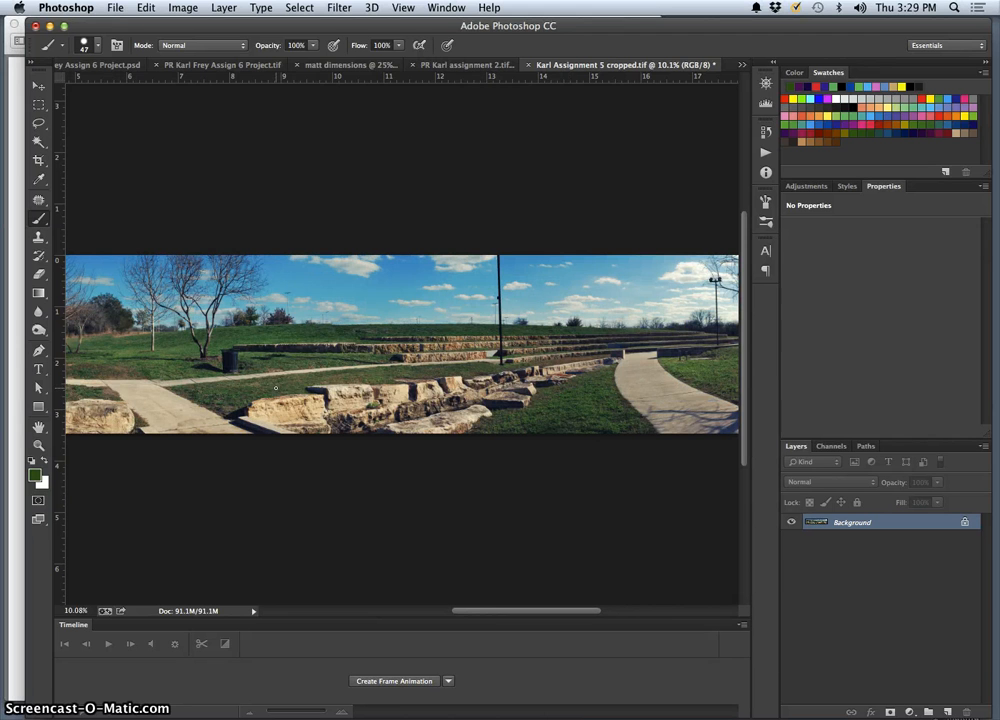
scroll(276, 388, left, 8)
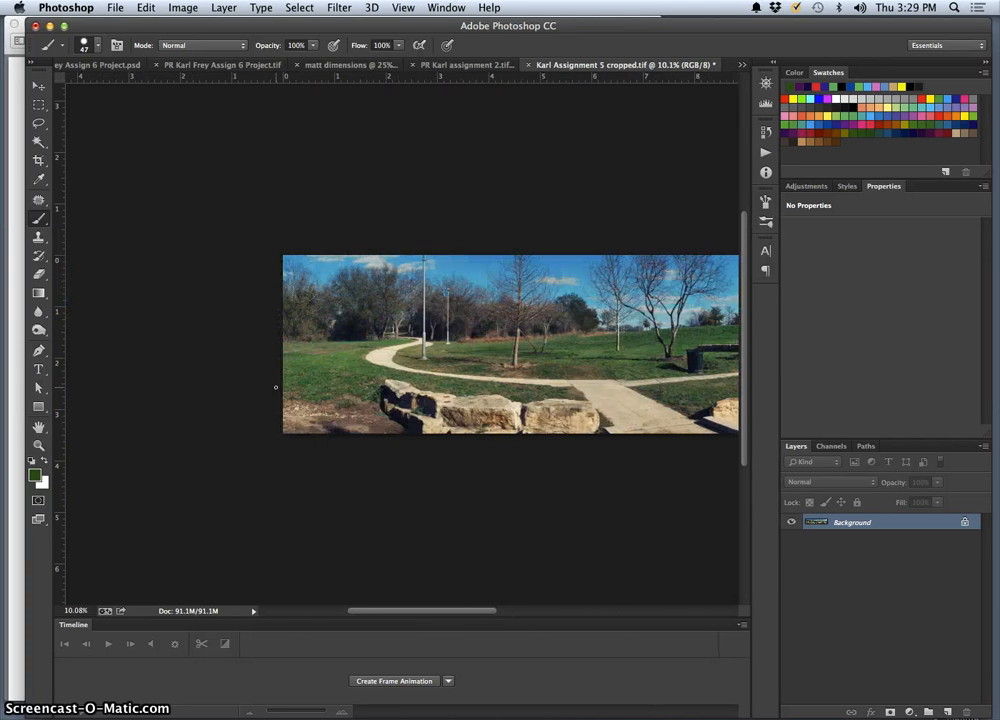
scroll(276, 388, right, 4)
scroll(276, 388, right, 3)
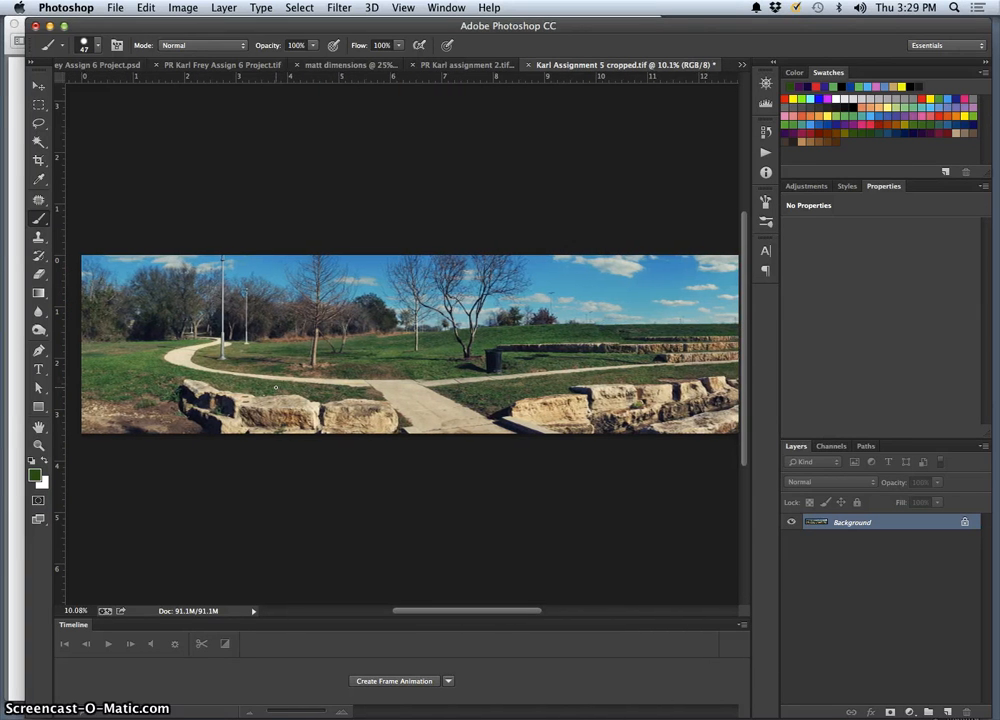
scroll(276, 388, right, 5)
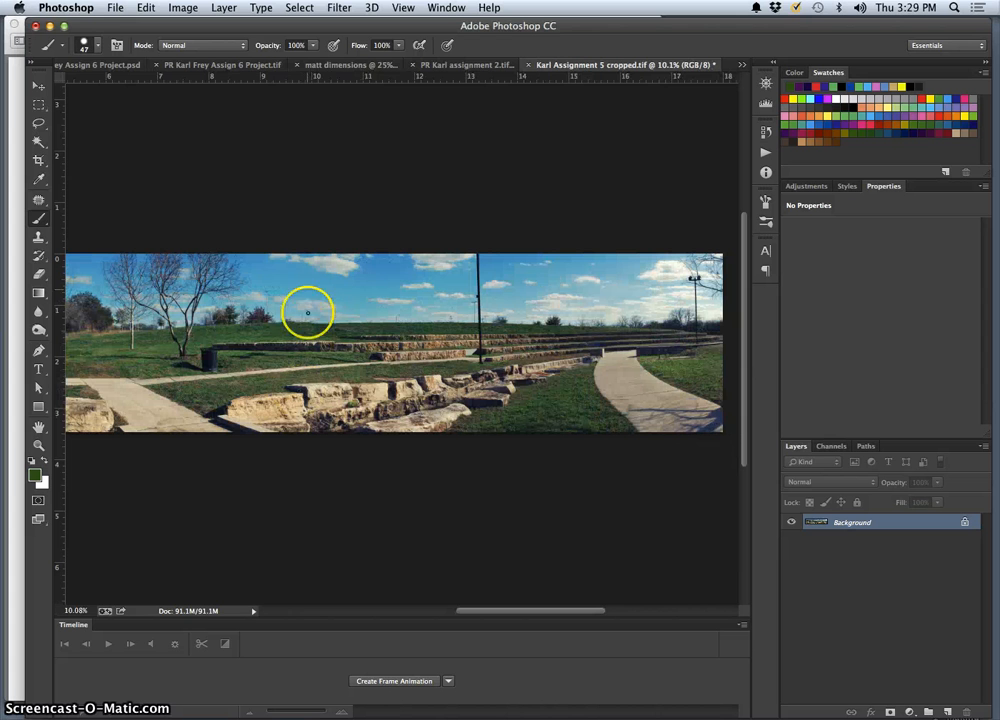
scroll(312, 348, left, 2)
scroll(312, 348, left, 6)
scroll(310, 349, right, 5)
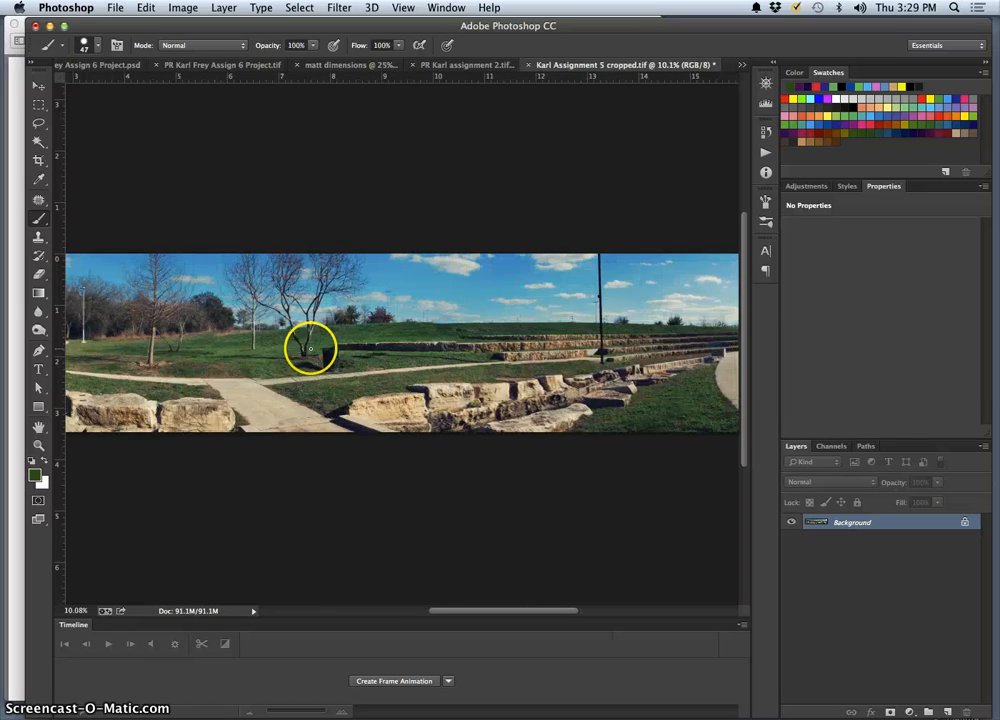
scroll(311, 348, left, 4)
scroll(310, 348, left, 3)
scroll(243, 273, right, 2)
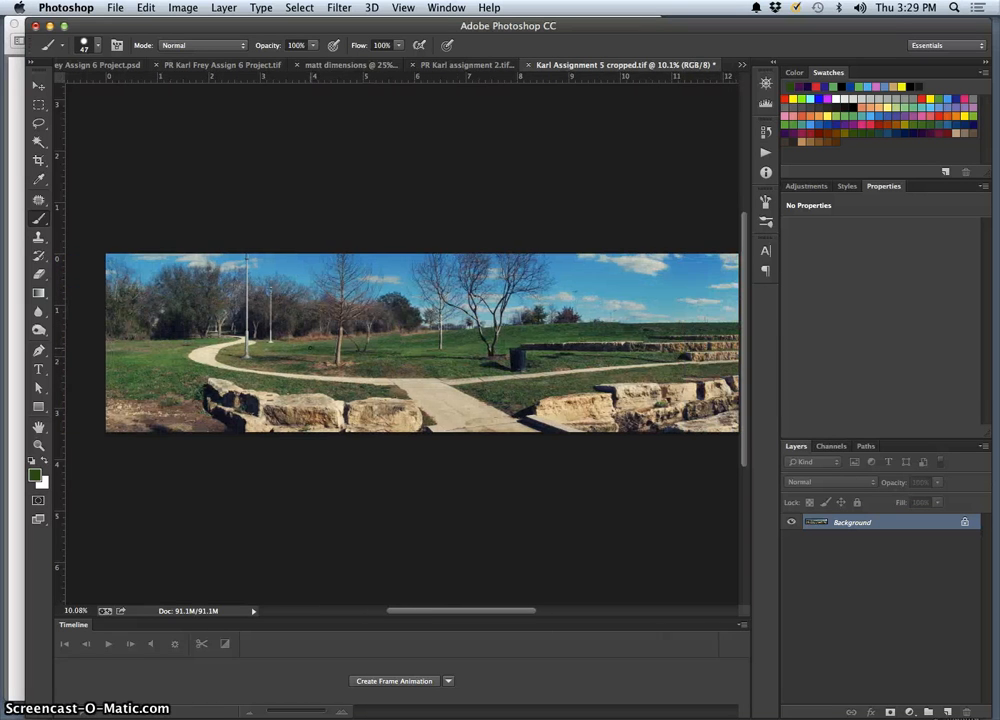
Step: Try to extend the panorama's canvas height to 12 inches at 18 inches wide, and undo the change
key(super+minus)
key(super+minus)
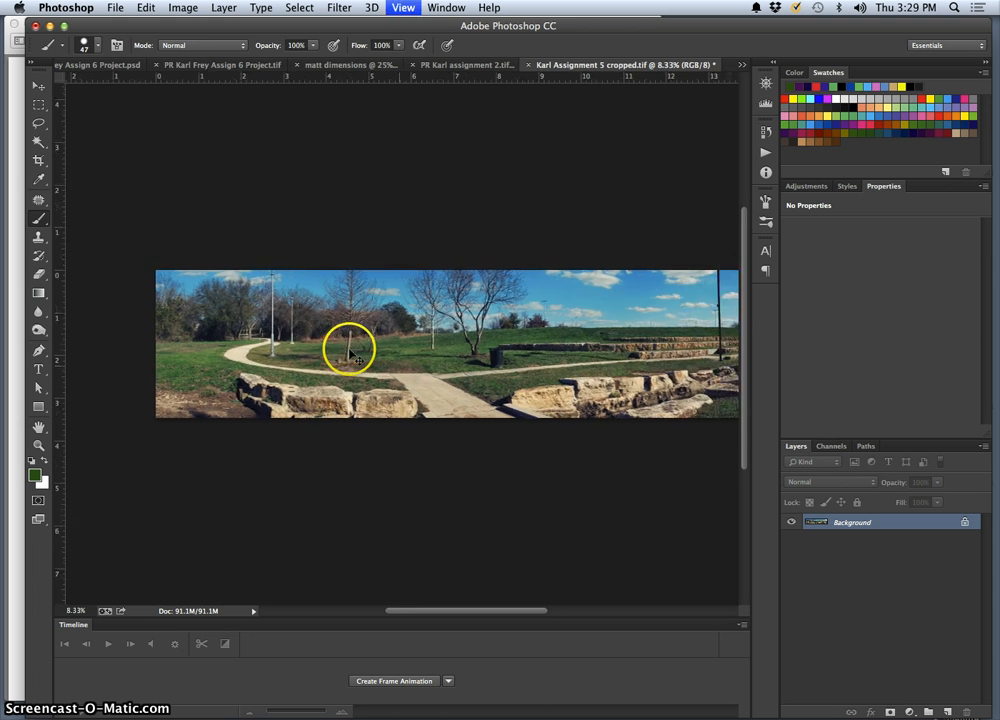
click(189, 14)
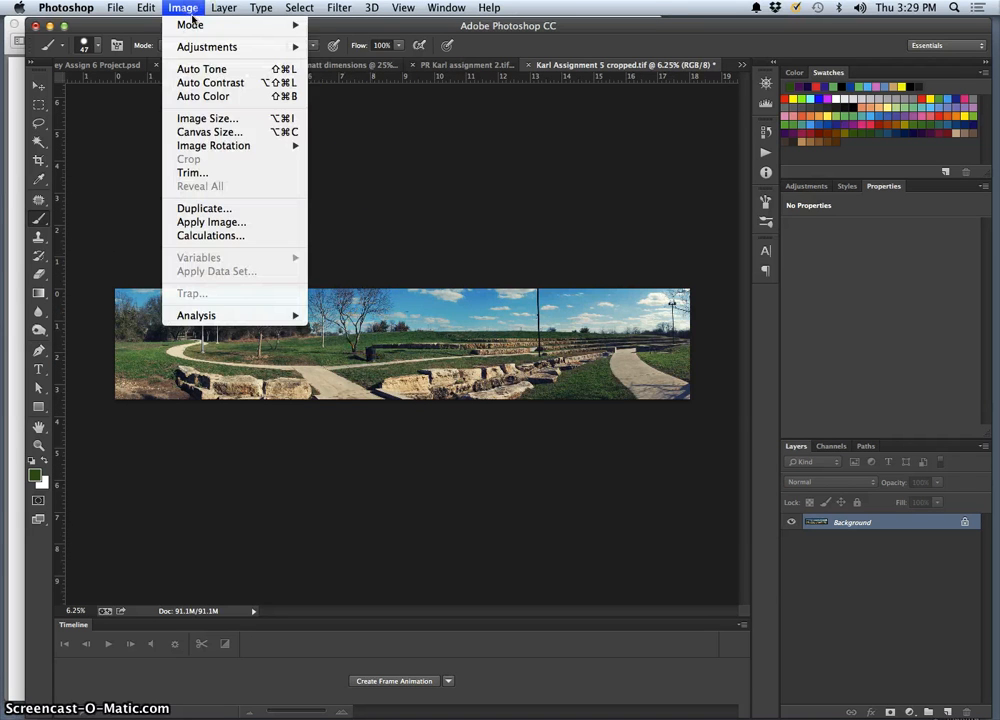
click(190, 131)
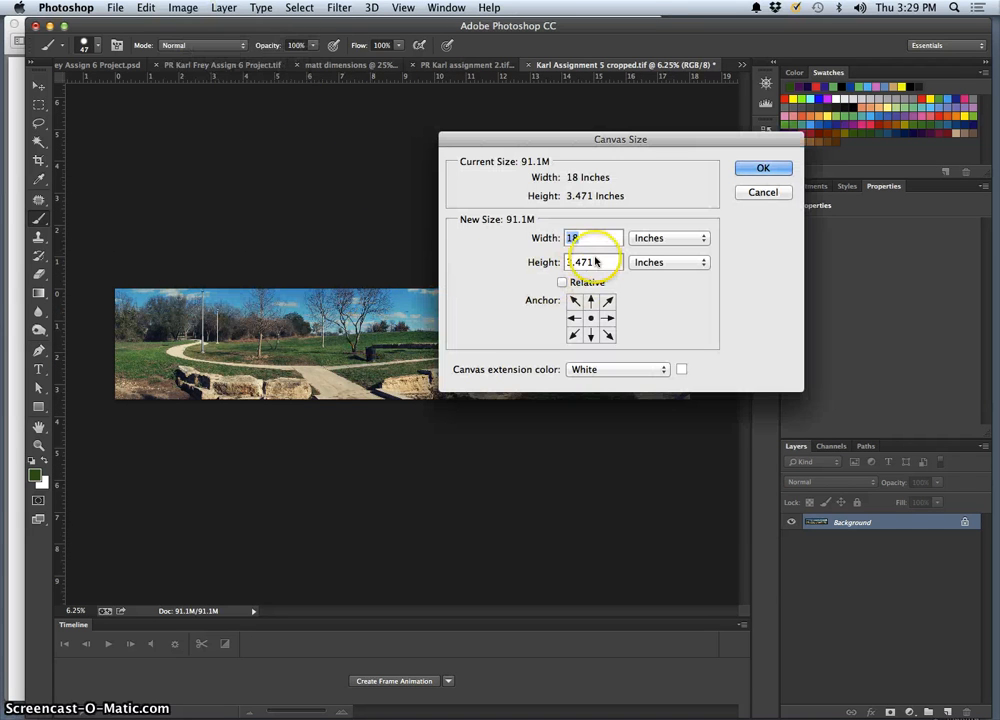
key(Tab)
text(12)
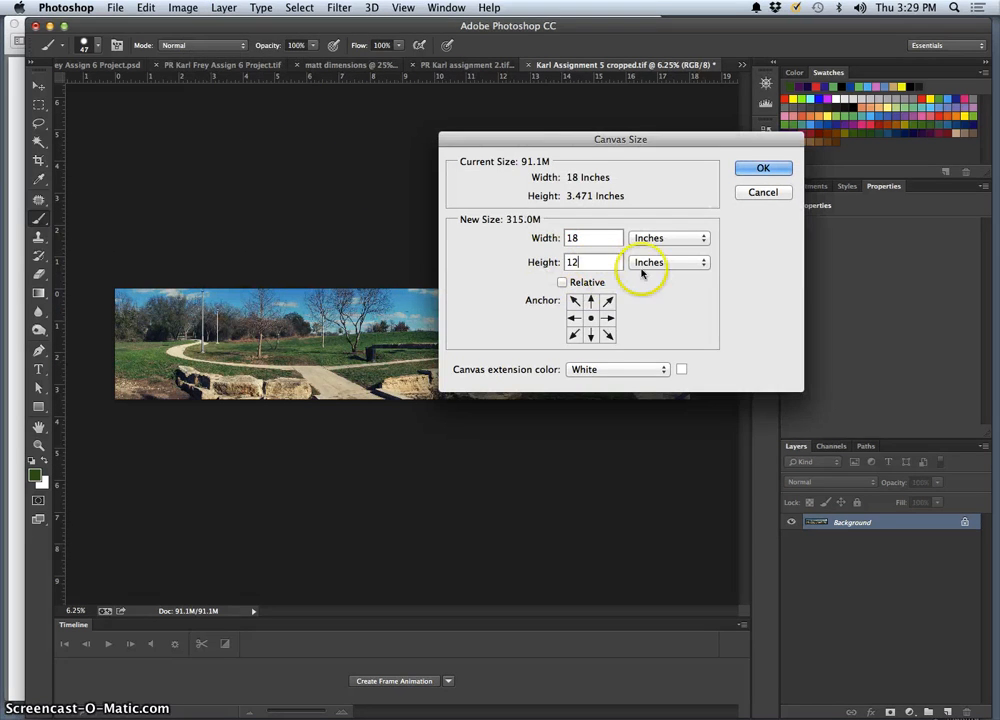
click(762, 170)
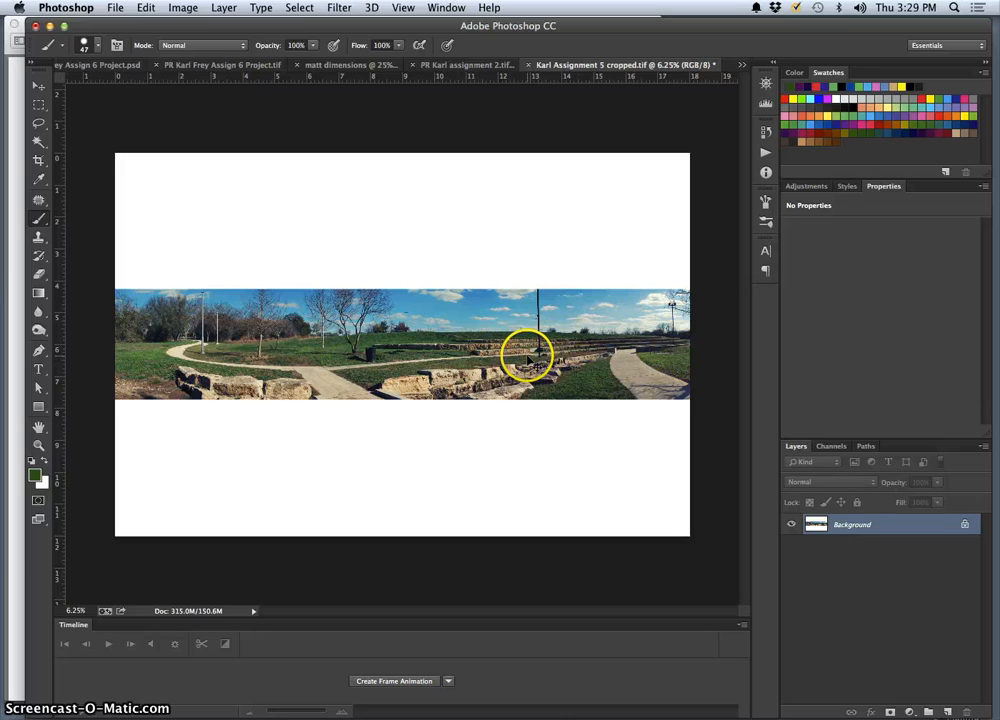
key(super+z)
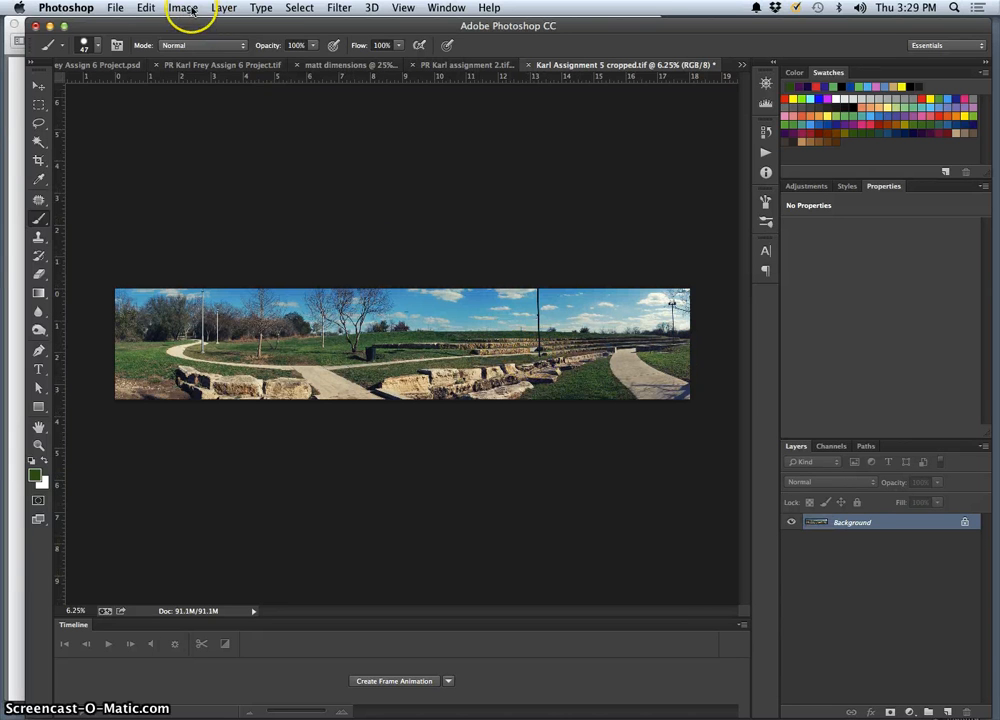
Step: Set the panorama's image width to 17 inches
click(183, 8)
click(212, 119)
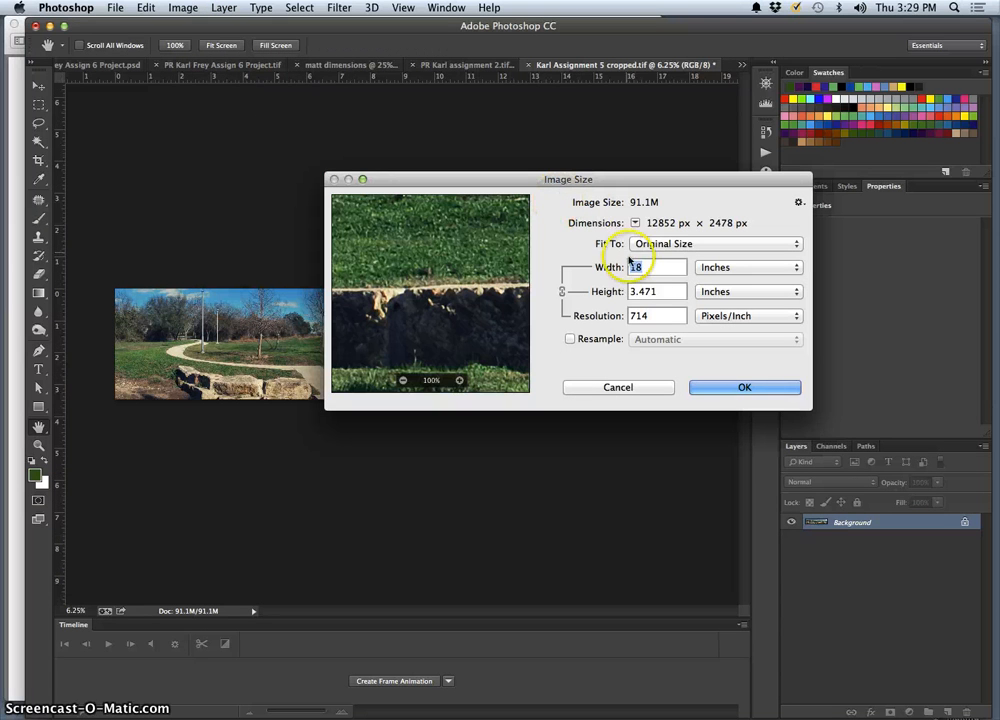
double_click(627, 267)
text(1)
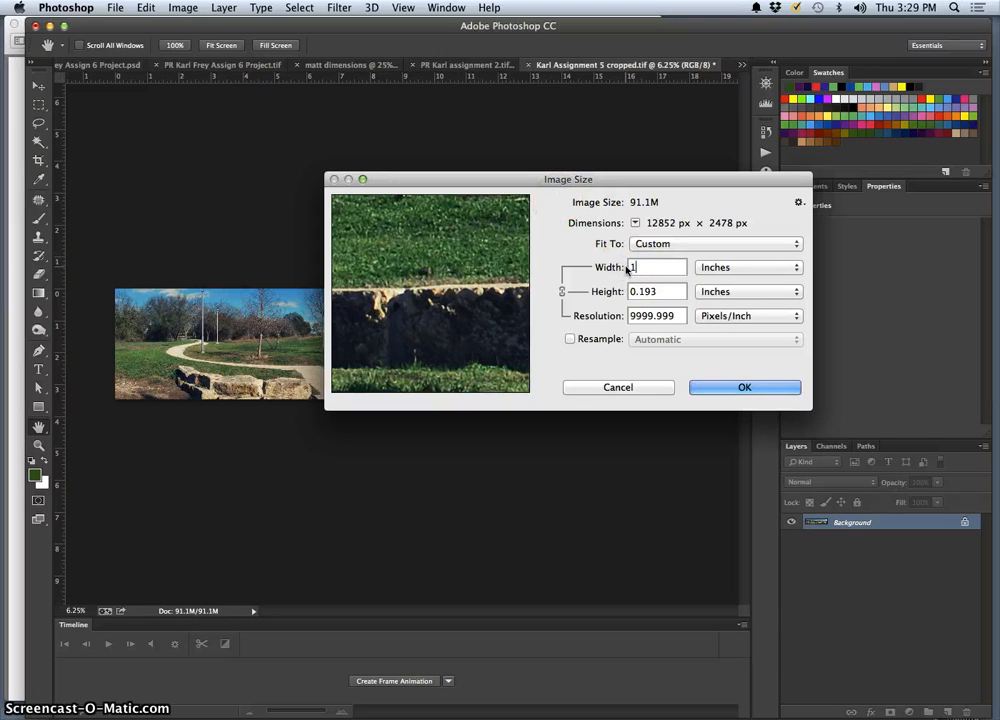
text(7)
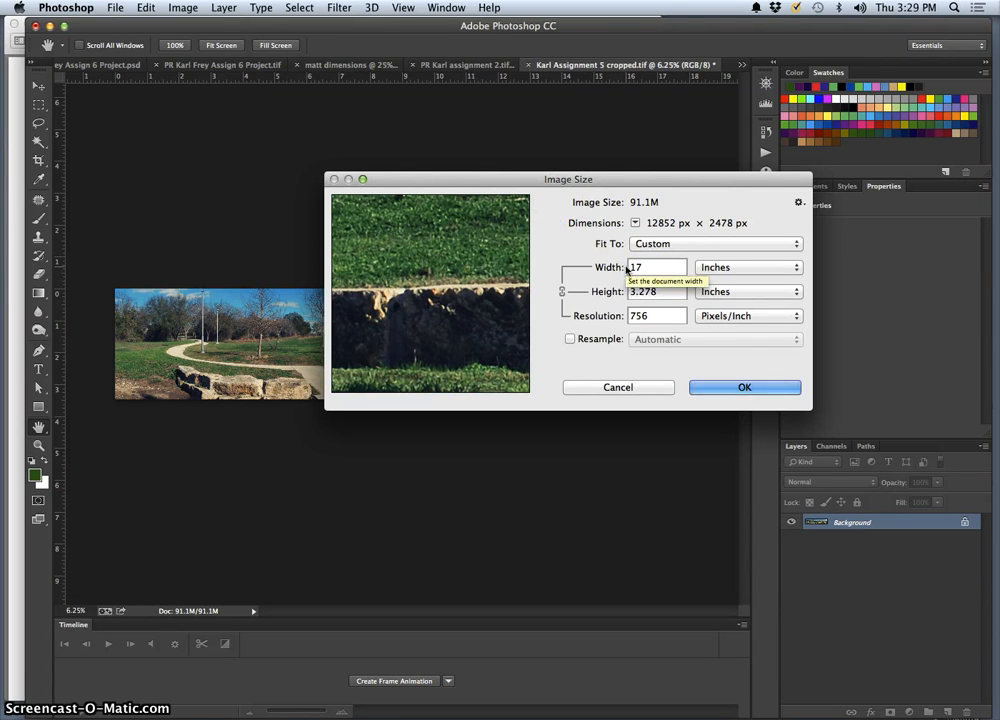
click(727, 386)
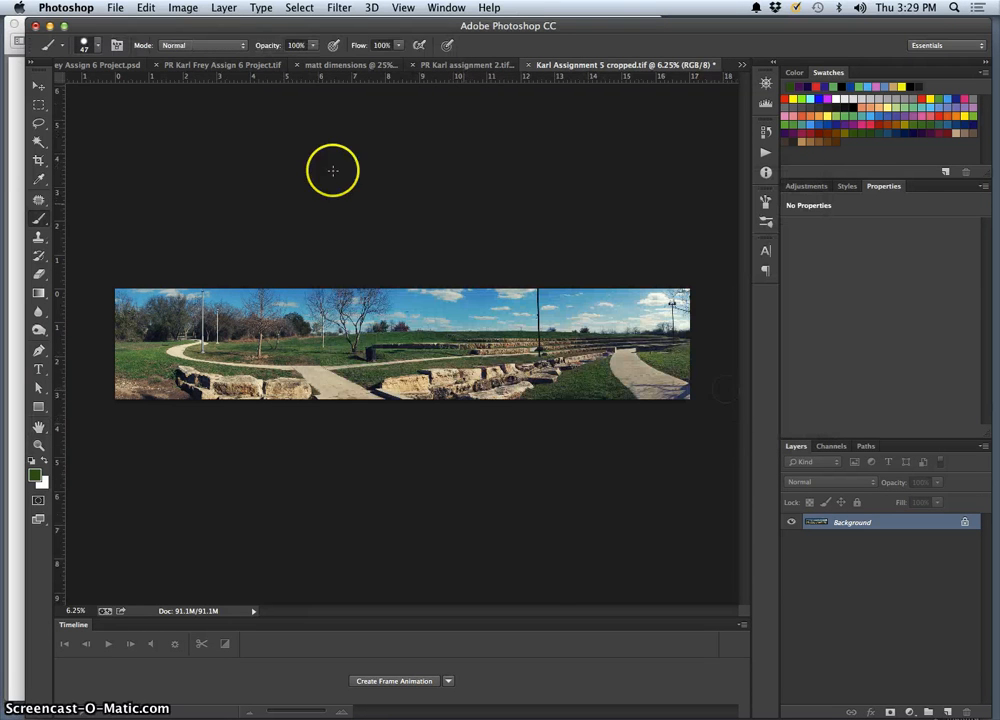
Step: Extend the canvas around the centred panorama to 18 inches wide and 12 inches high with a white background
click(182, 8)
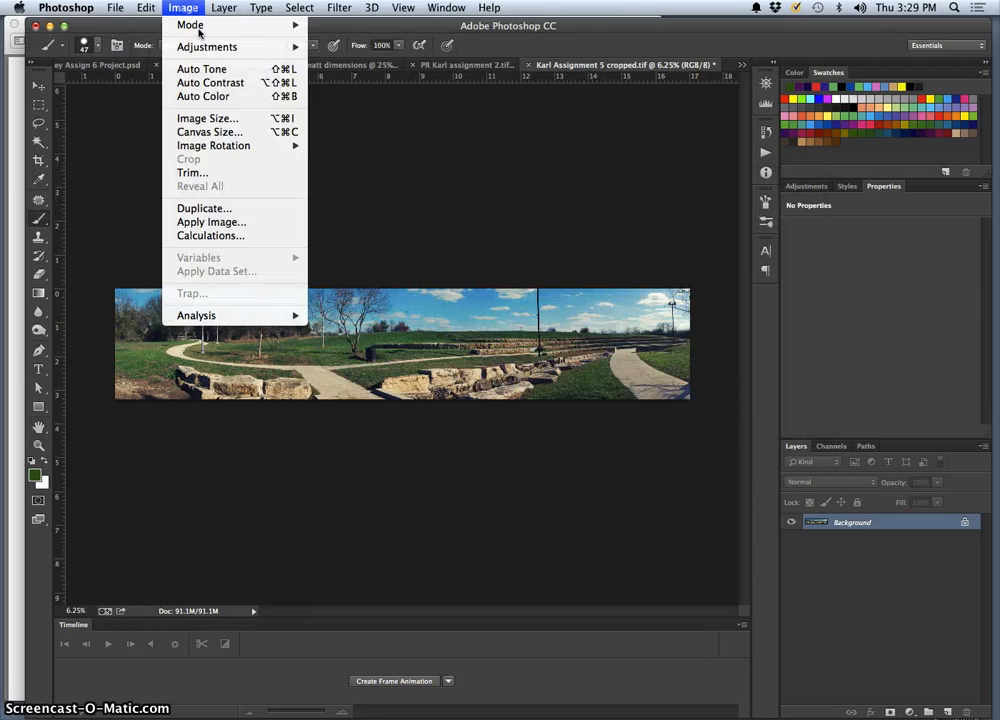
click(233, 137)
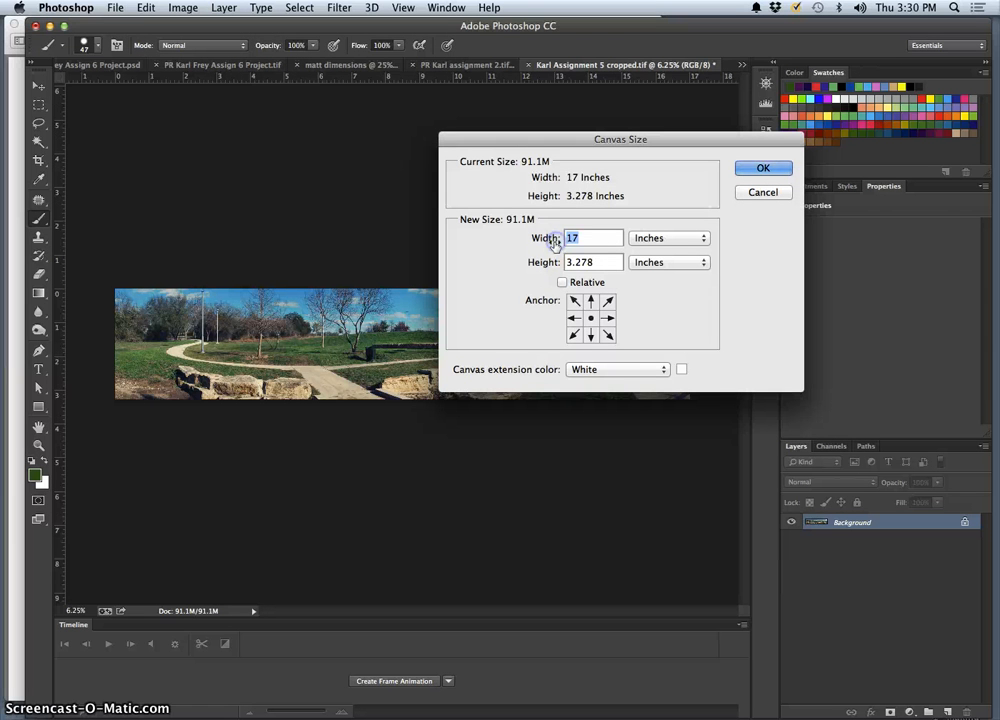
text(18)
click(594, 260)
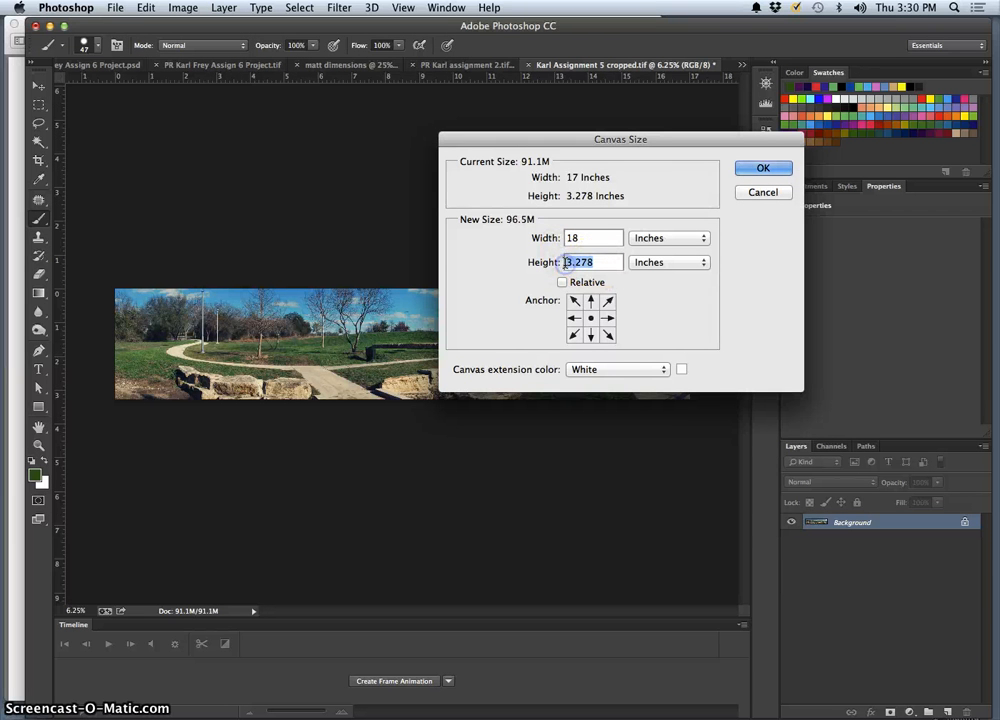
text(12)
click(751, 170)
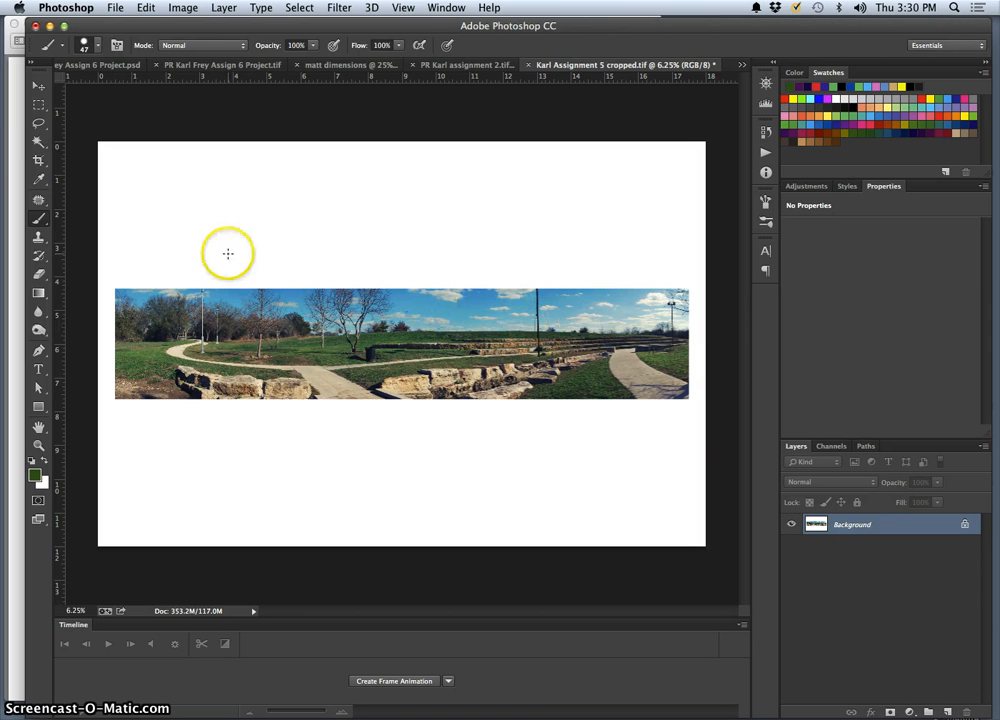
Step: Crop the white canvas above and below the panorama to a narrow border, and close the file without saving
click(38, 160)
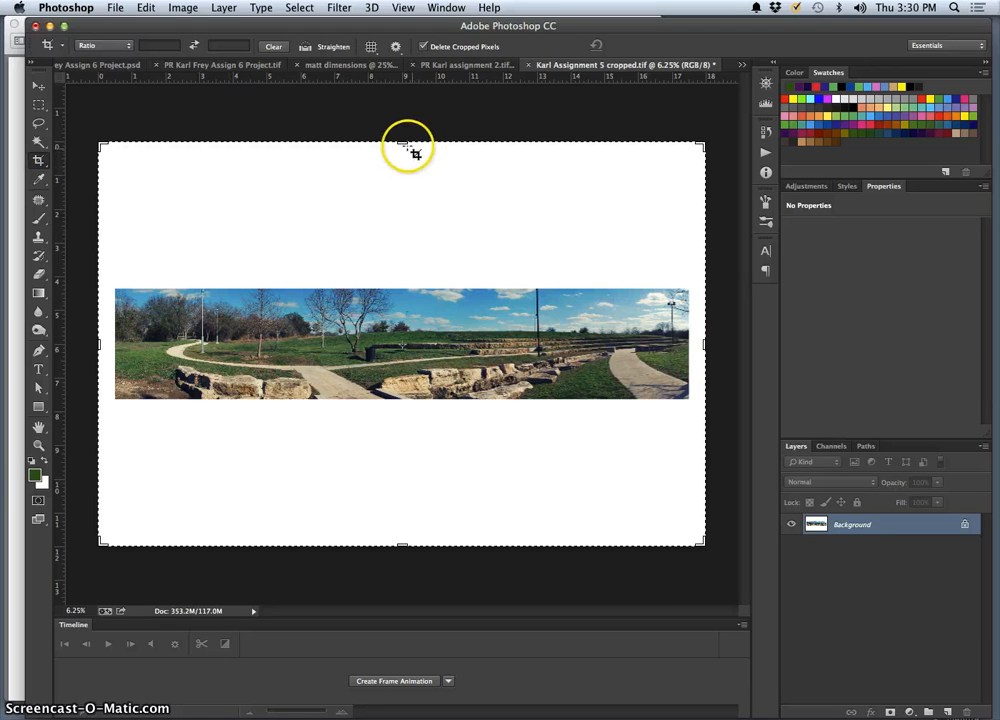
drag(403, 143, 402, 191)
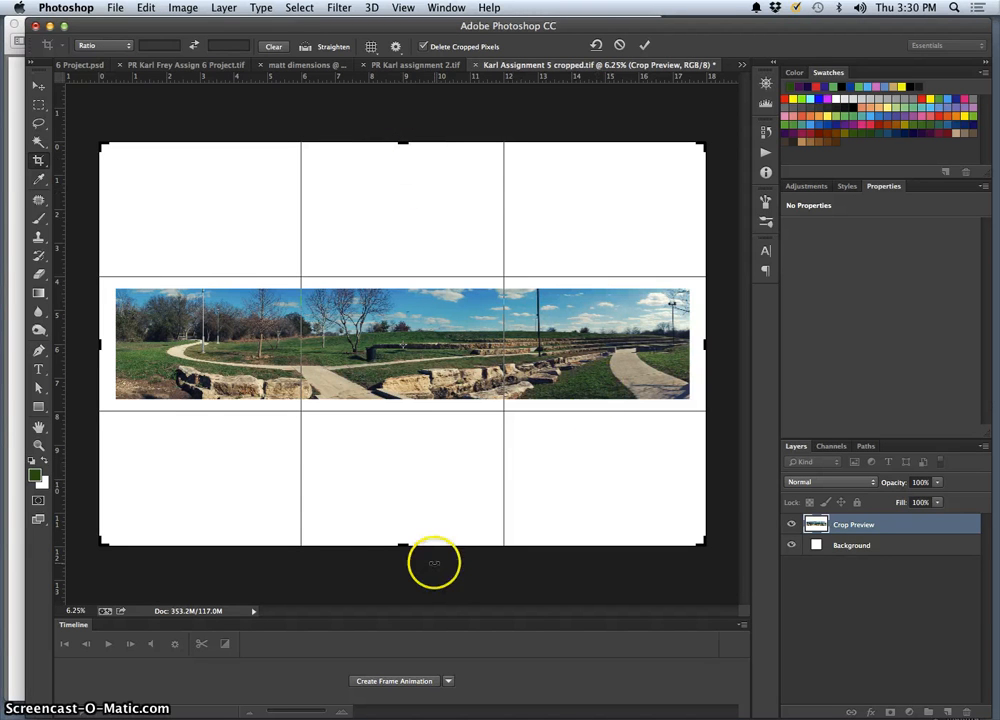
drag(404, 547, 403, 420)
key(Return)
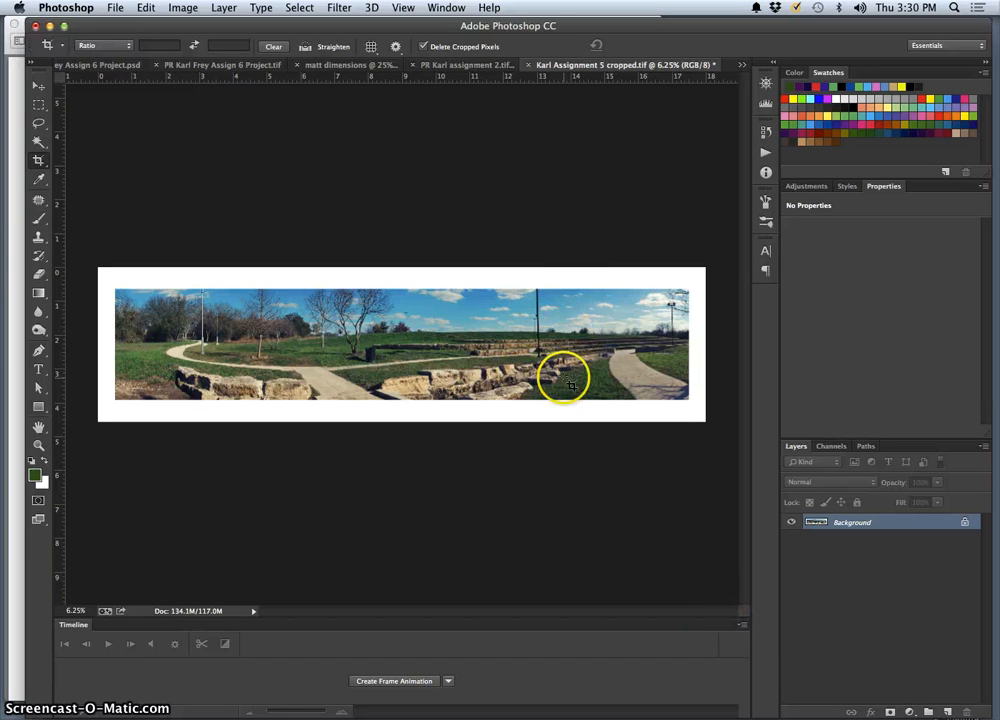
click(528, 65)
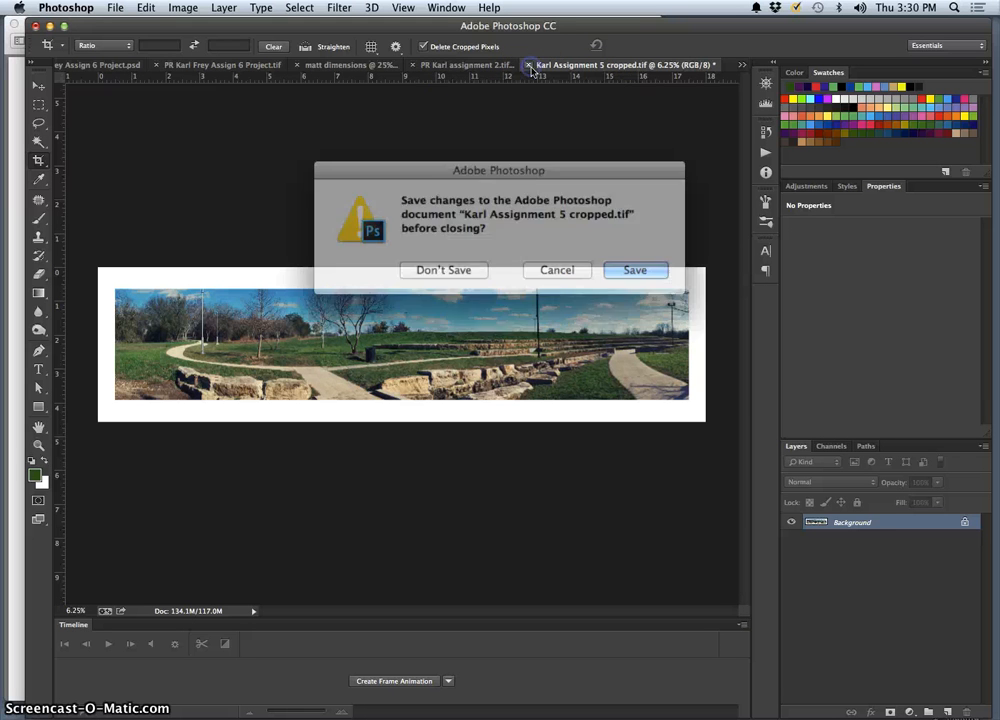
click(462, 266)
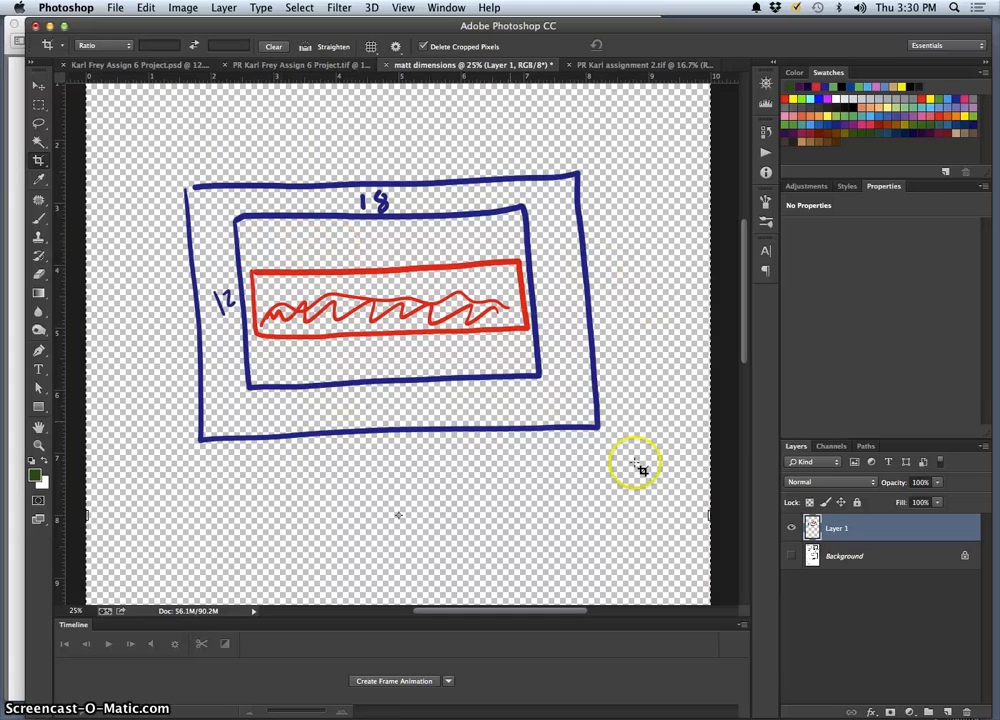
Step: Switch to Finder and open the Assignment 3 Matched Master Portrait folder inside the photo course's Assignments SP15 folder
mouse_move(809, 717)
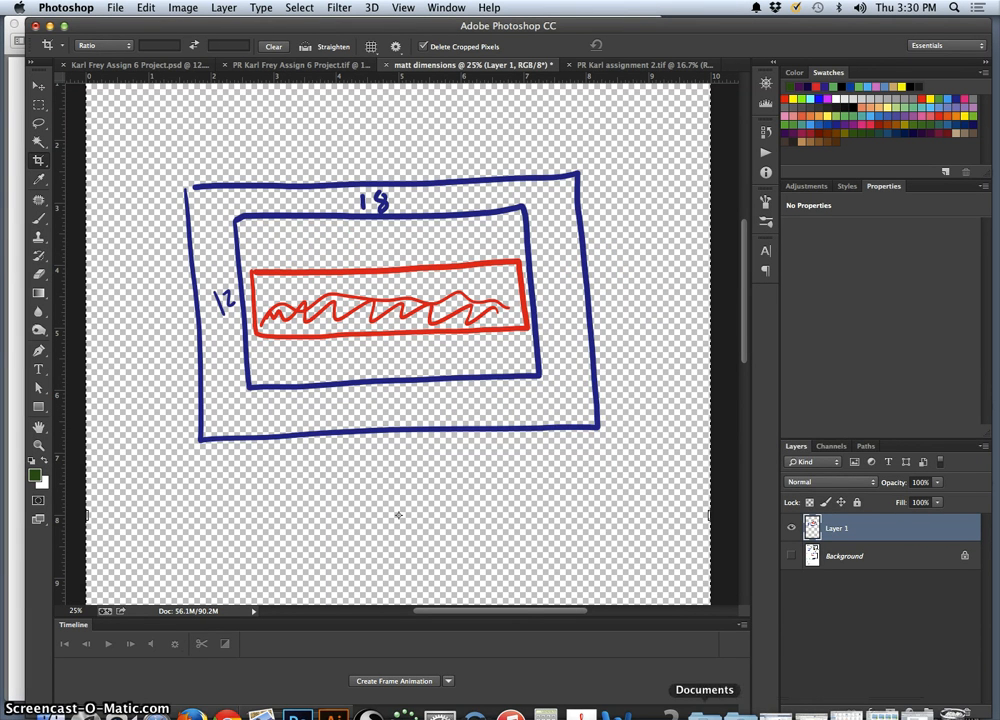
click(705, 713)
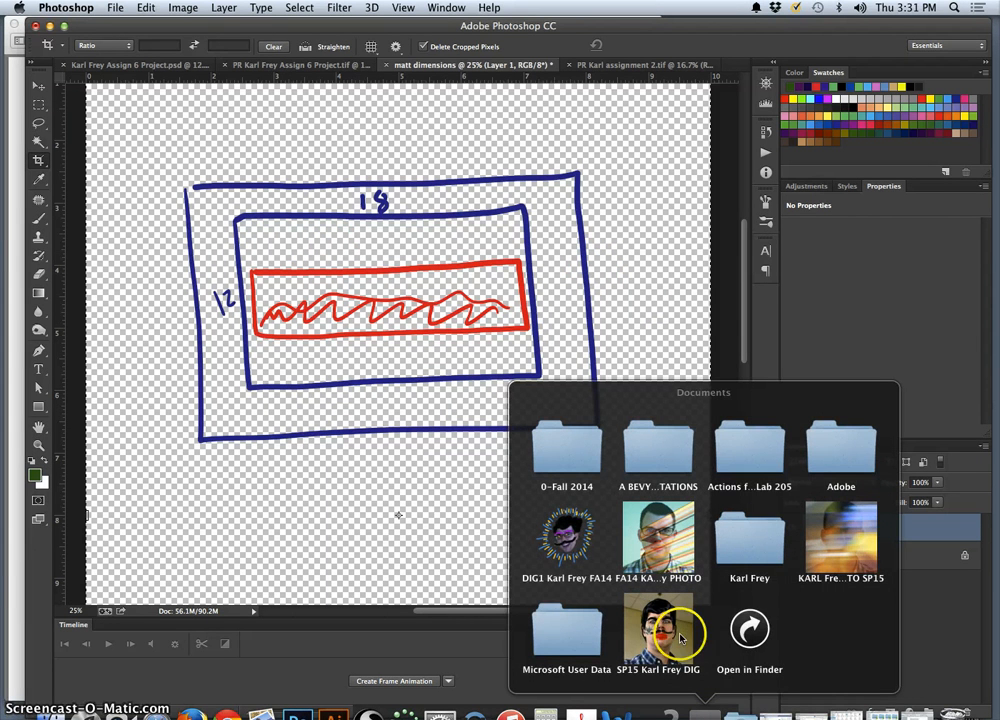
click(828, 558)
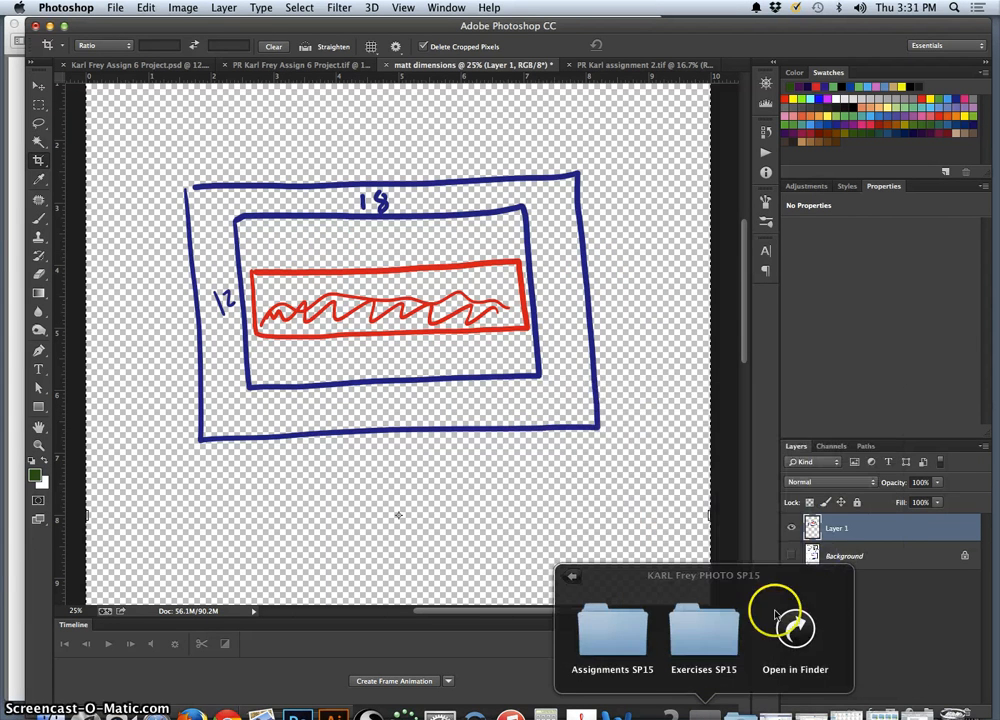
click(600, 608)
click(838, 630)
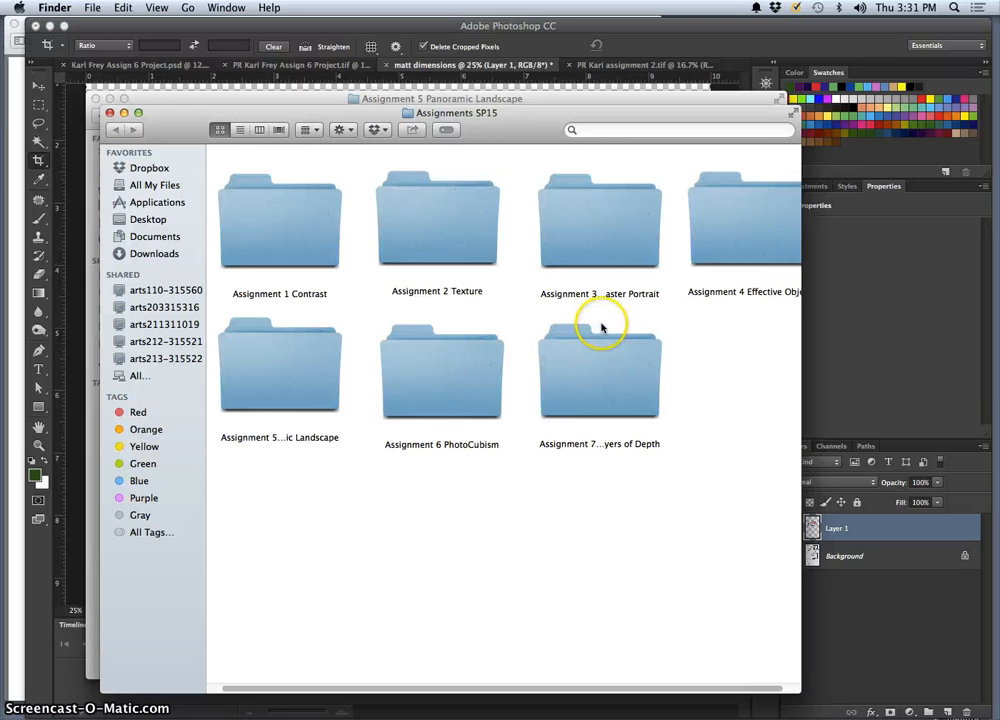
double_click(607, 259)
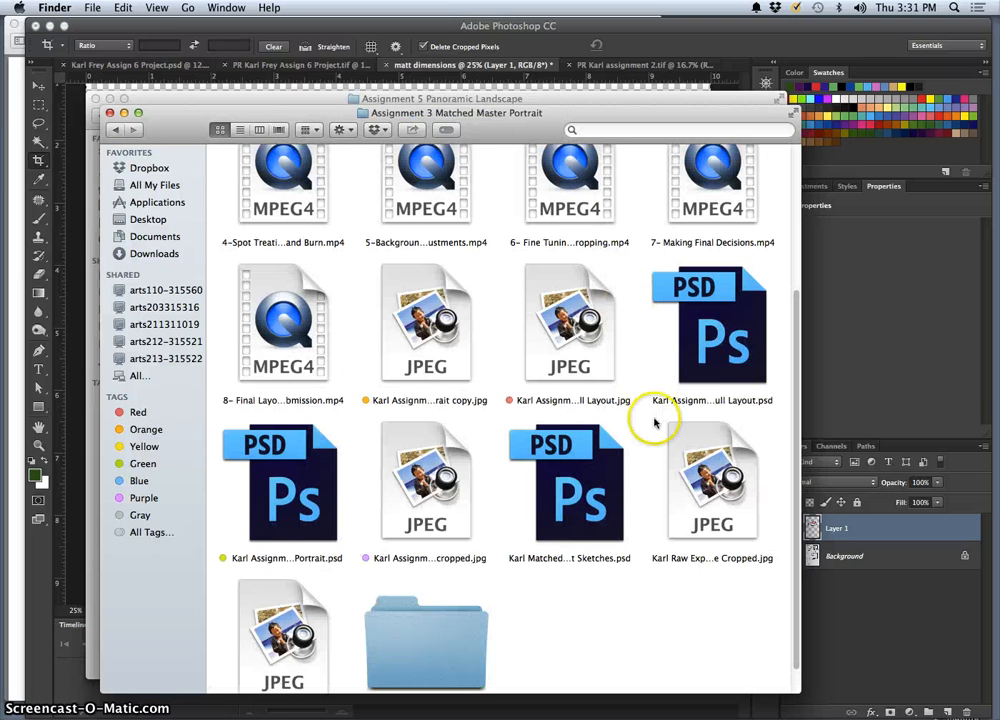
Step: Look through the portrait files and open the Assignment 3 Matched Portrait PSD in Photoshop
scroll(652, 406, down, 1)
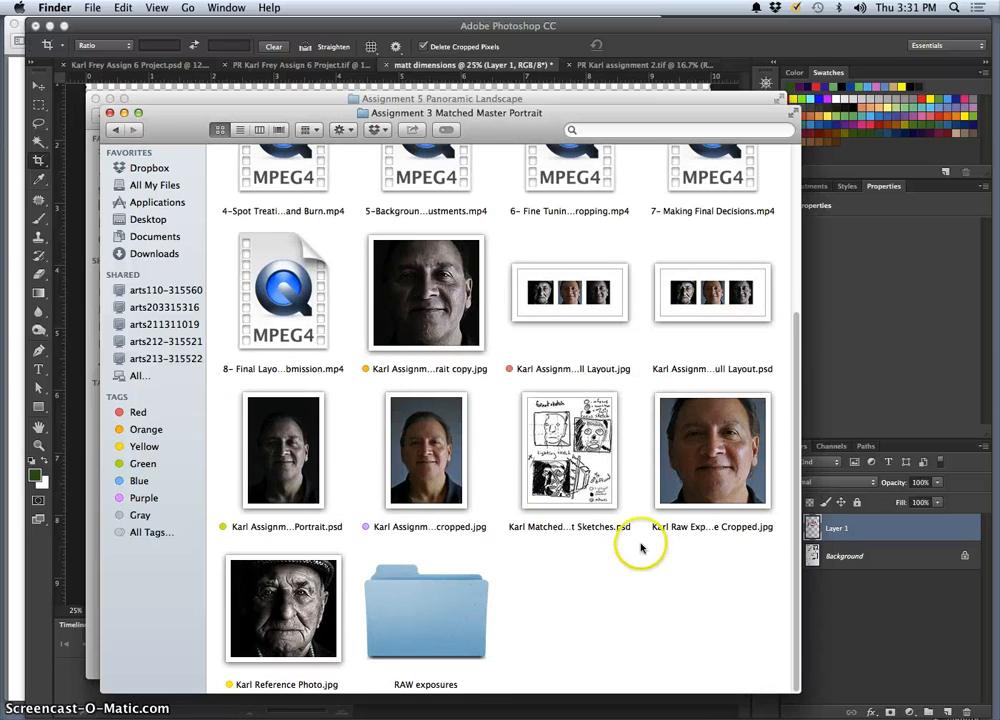
scroll(480, 430, up, 3)
scroll(494, 490, up, 4)
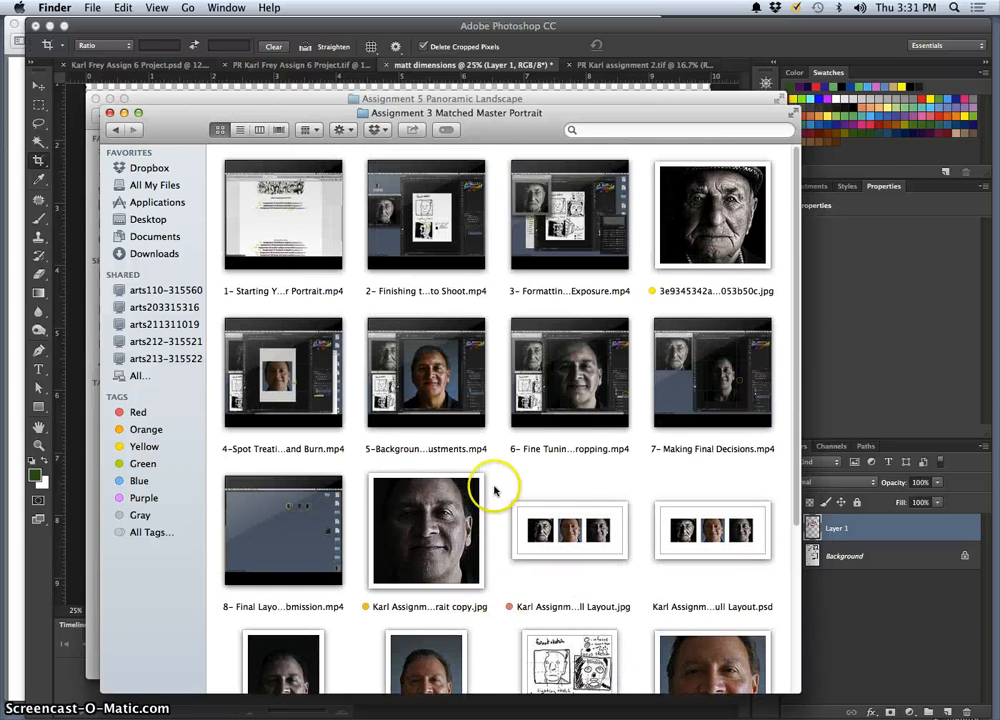
scroll(494, 487, down, 6)
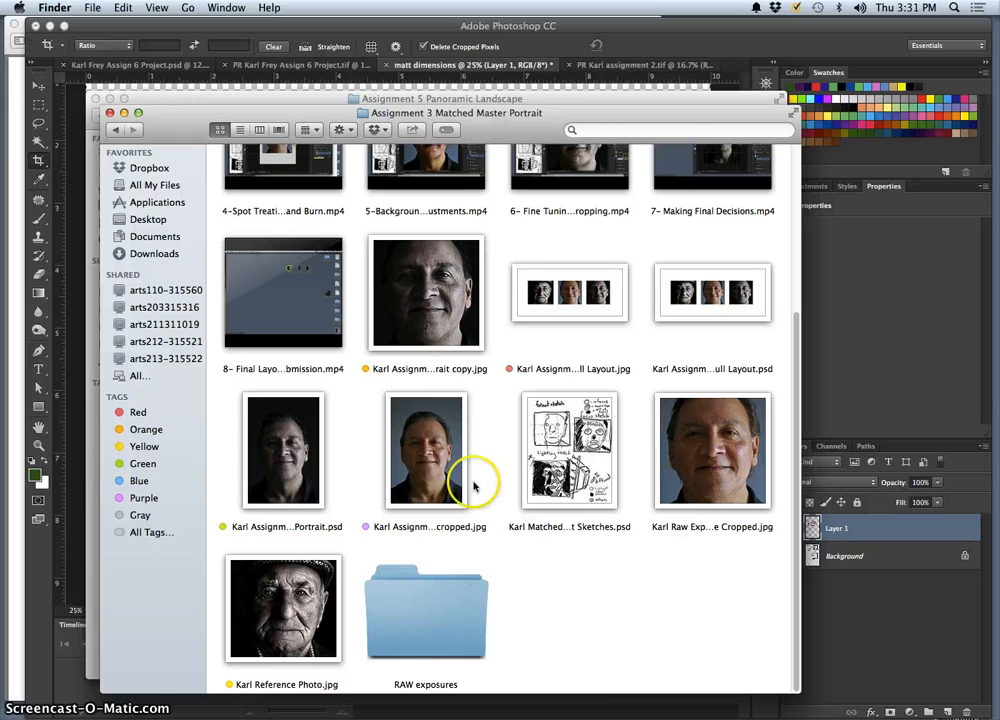
right_click(304, 478)
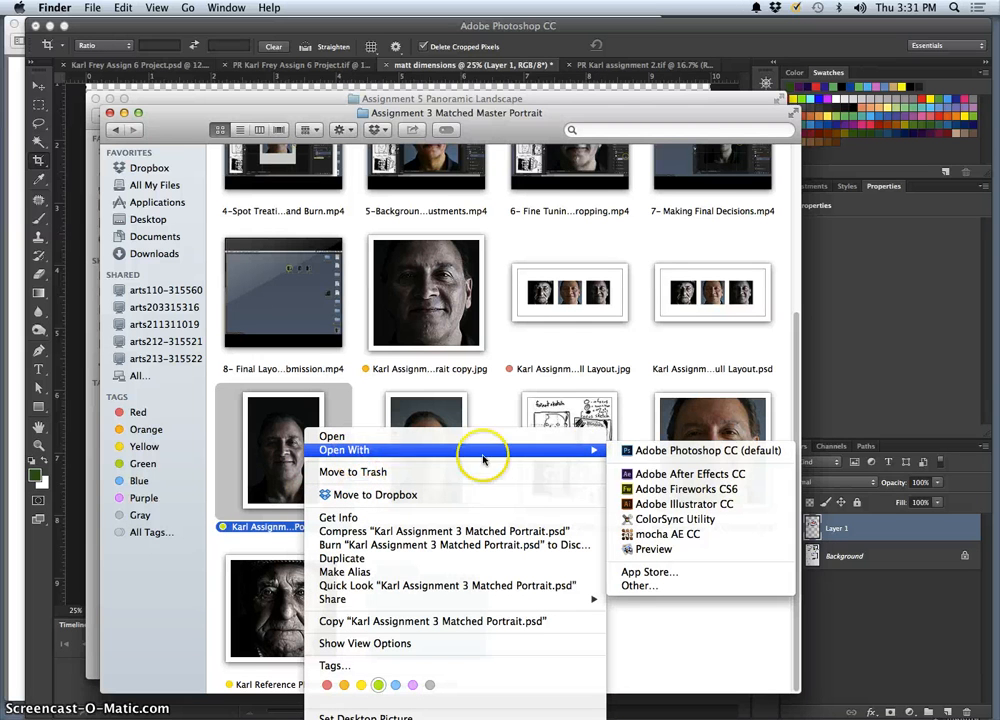
mouse_move(585, 450)
click(628, 451)
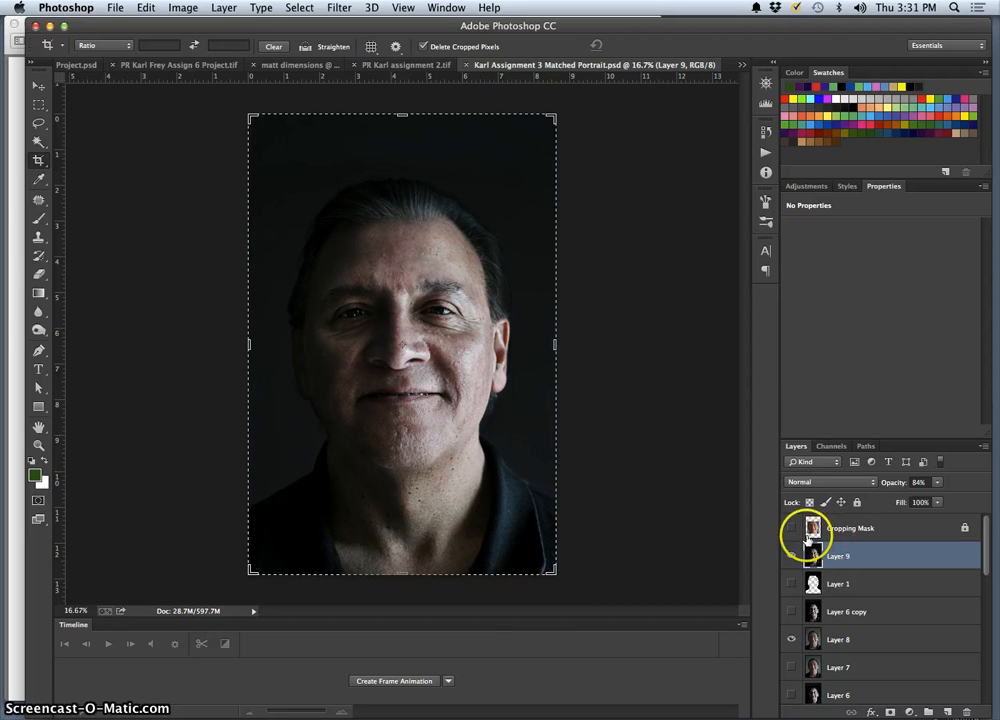
Step: Switch from the Crop tool to the Lasso tool, accepting the pending full-frame crop of the portrait
click(654, 464)
click(40, 125)
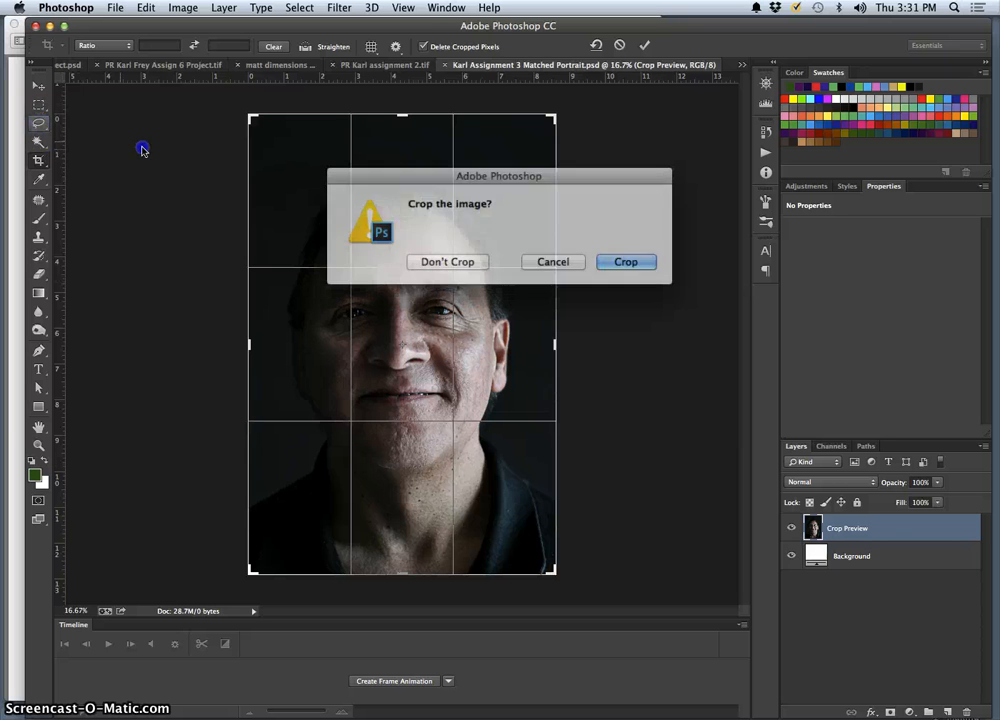
click(611, 262)
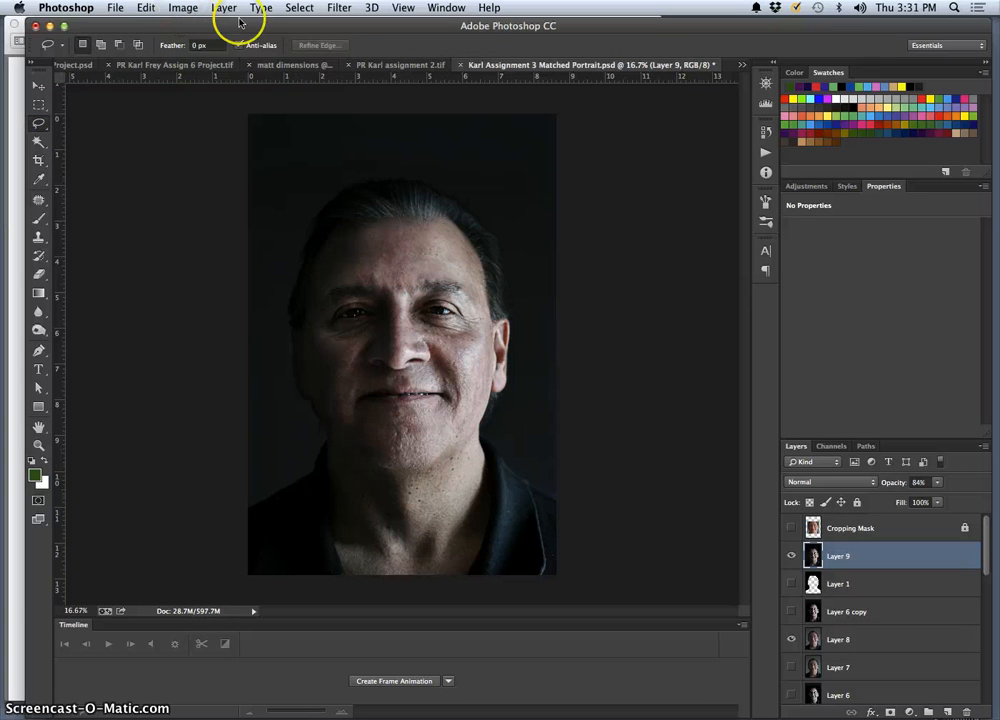
Step: View the portrait at 100%, examine the detail around the eye and cheek, and fit the whole image on screen
click(401, 8)
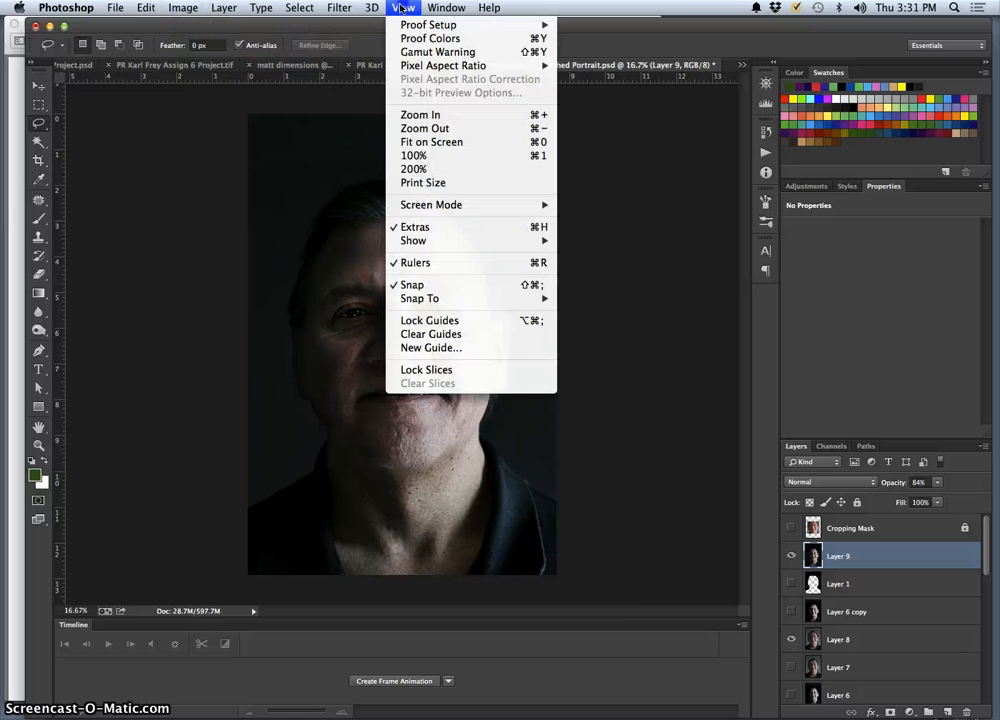
click(414, 155)
scroll(434, 256, right, 5)
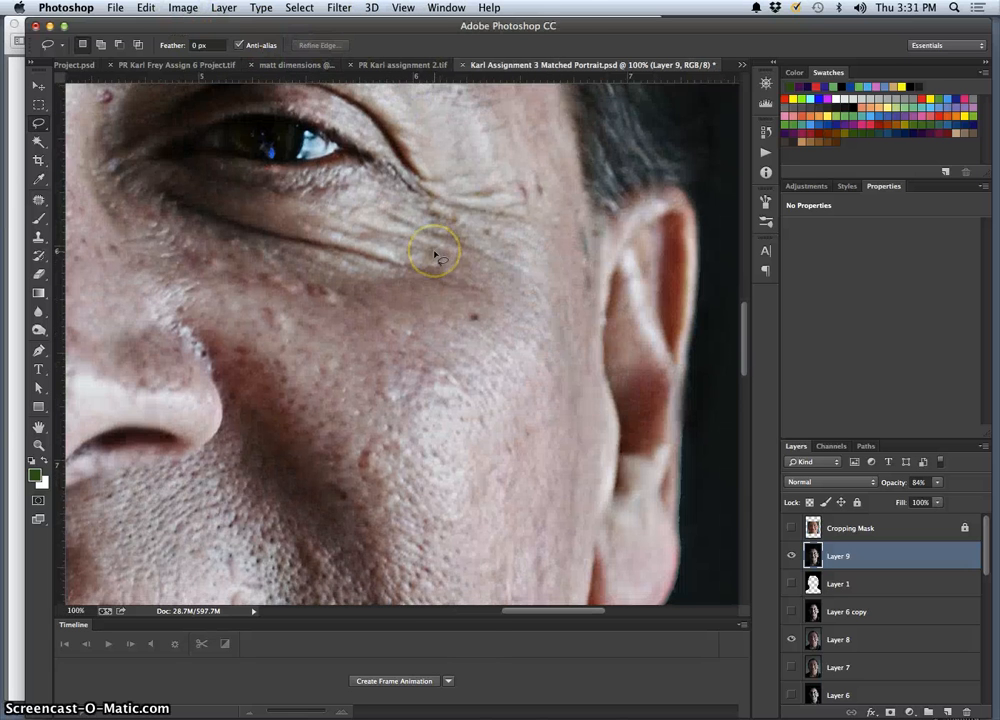
scroll(434, 256, up, 4)
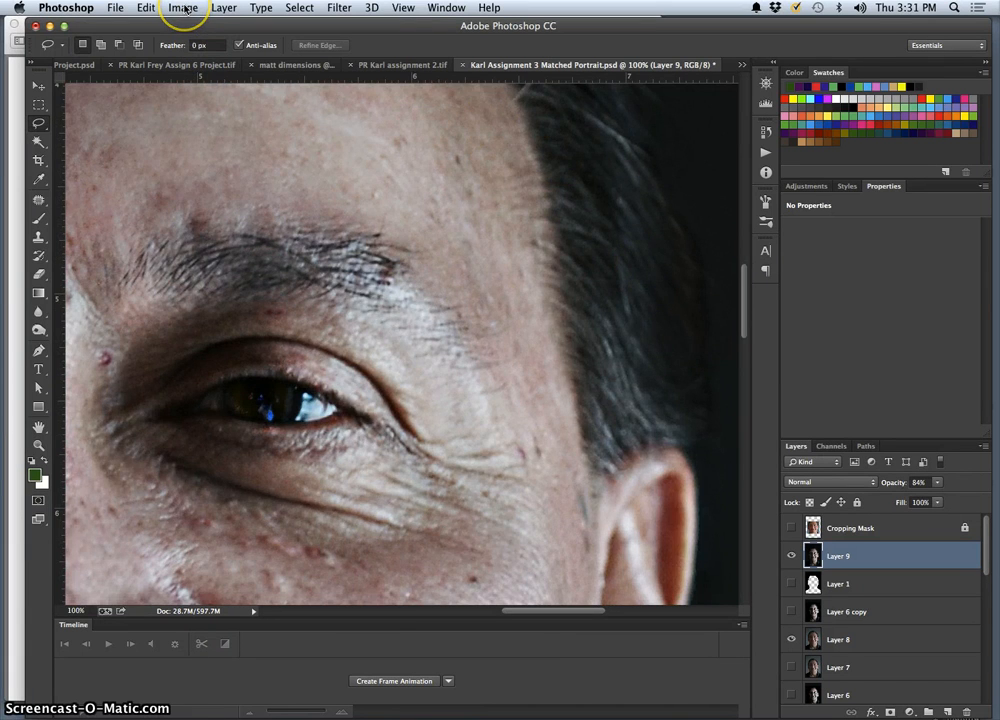
key(super+0)
Step: Flatten the portrait into a single background layer, discarding the hidden layers
click(224, 8)
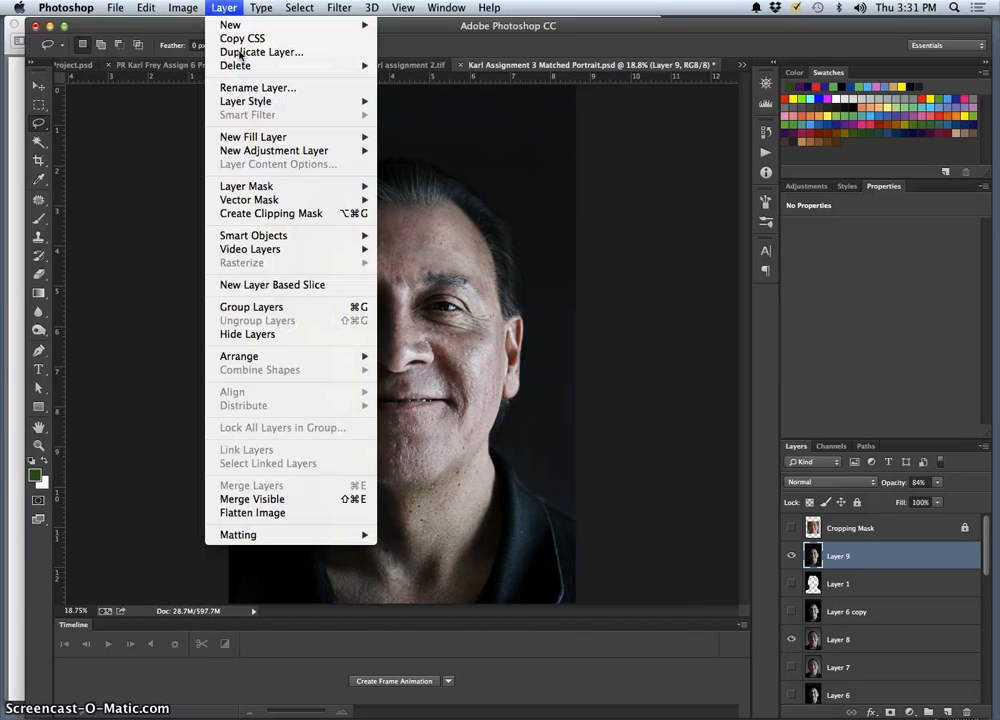
click(320, 512)
click(576, 262)
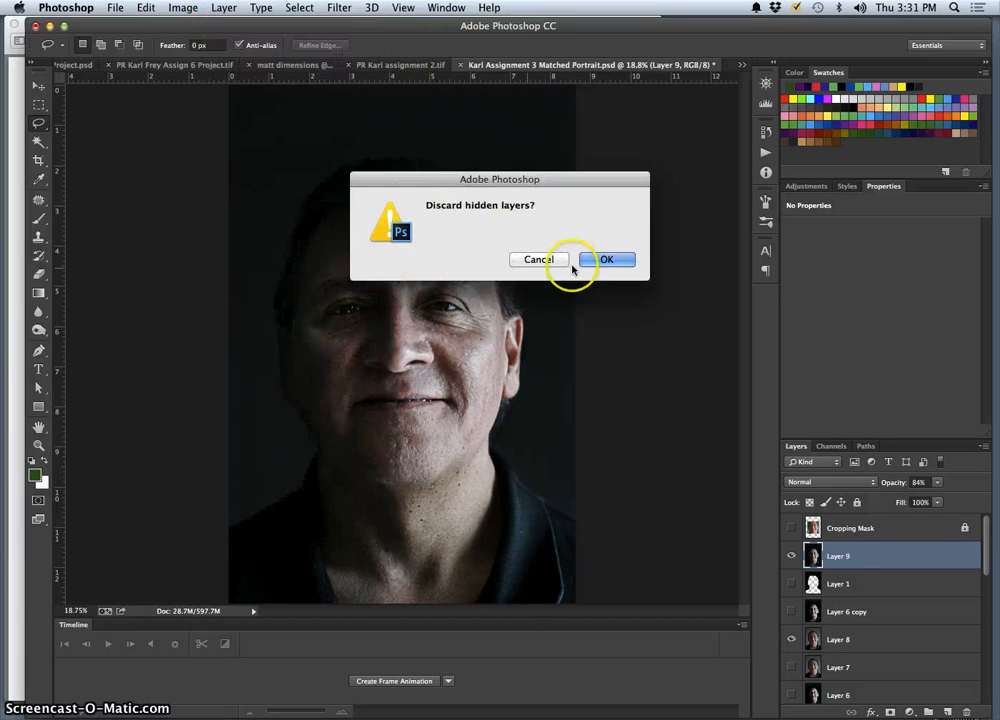
Step: Resize the portrait to 10 inches high in Image Size, with proportions linked and resampling off
click(175, 8)
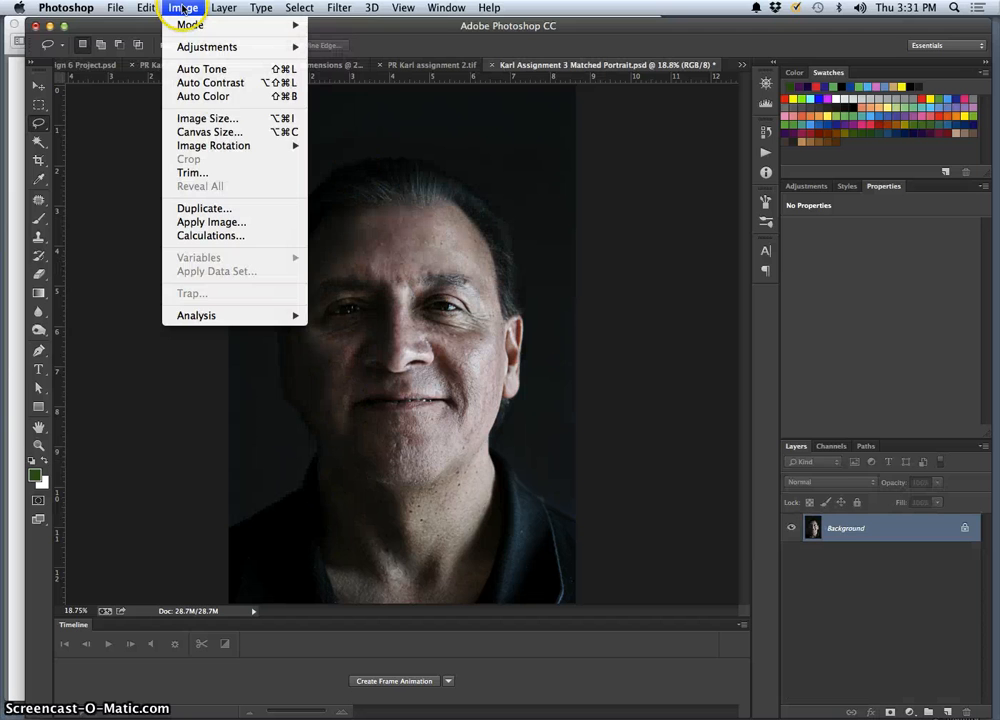
click(212, 119)
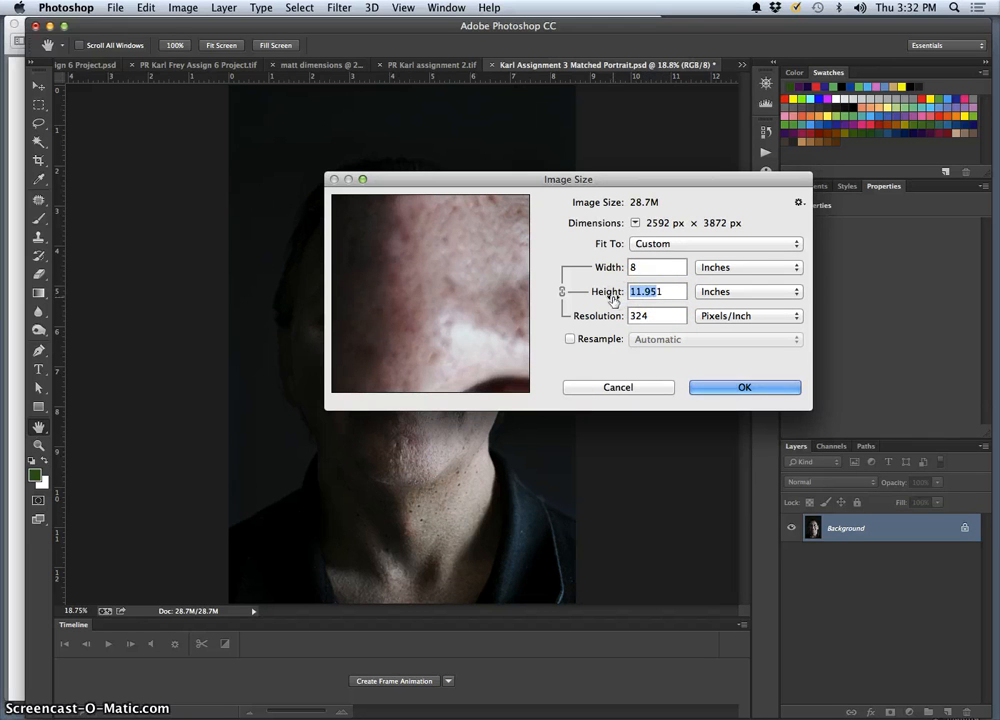
click(645, 297)
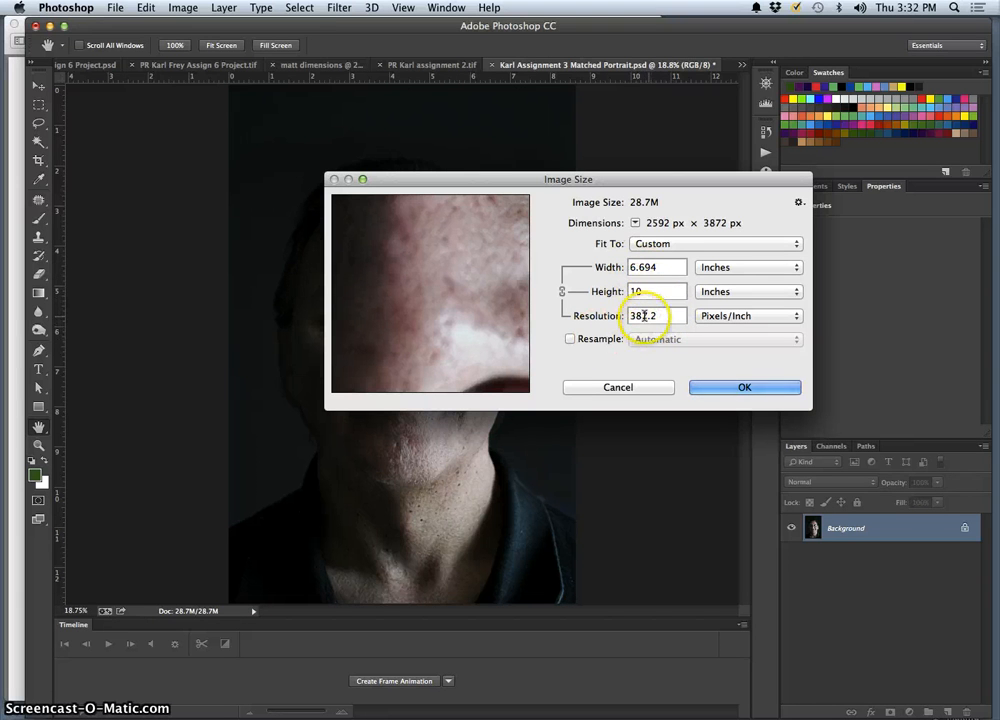
click(727, 387)
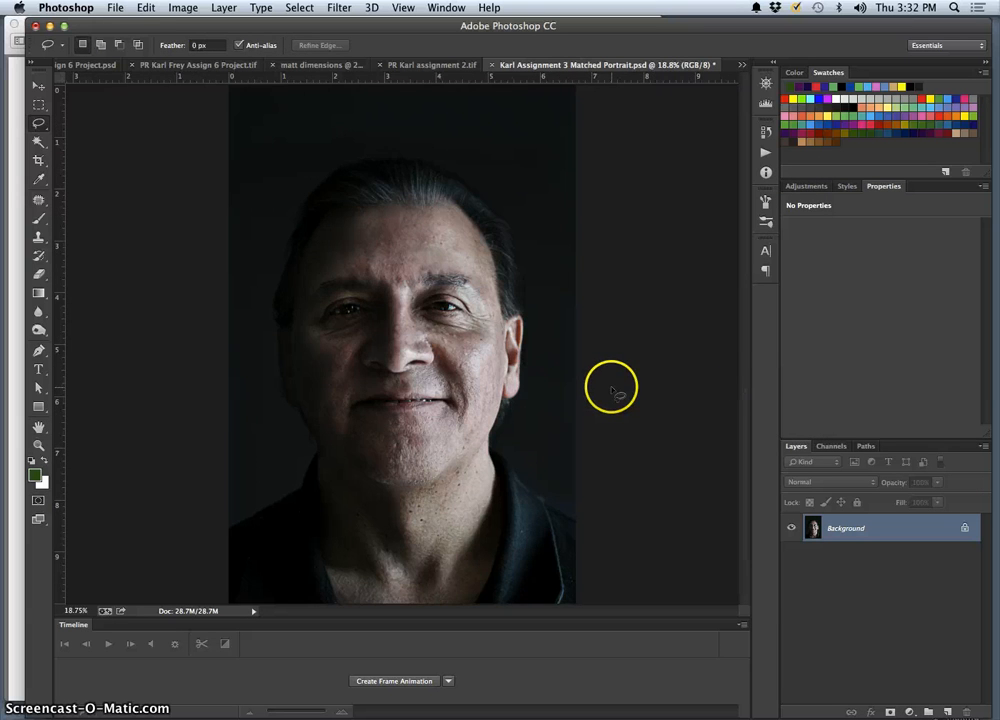
Step: Try widening the canvas to 8 inches with white extension while keeping the height at 10 inches, and undo the change
key(super+minus)
key(super+minus)
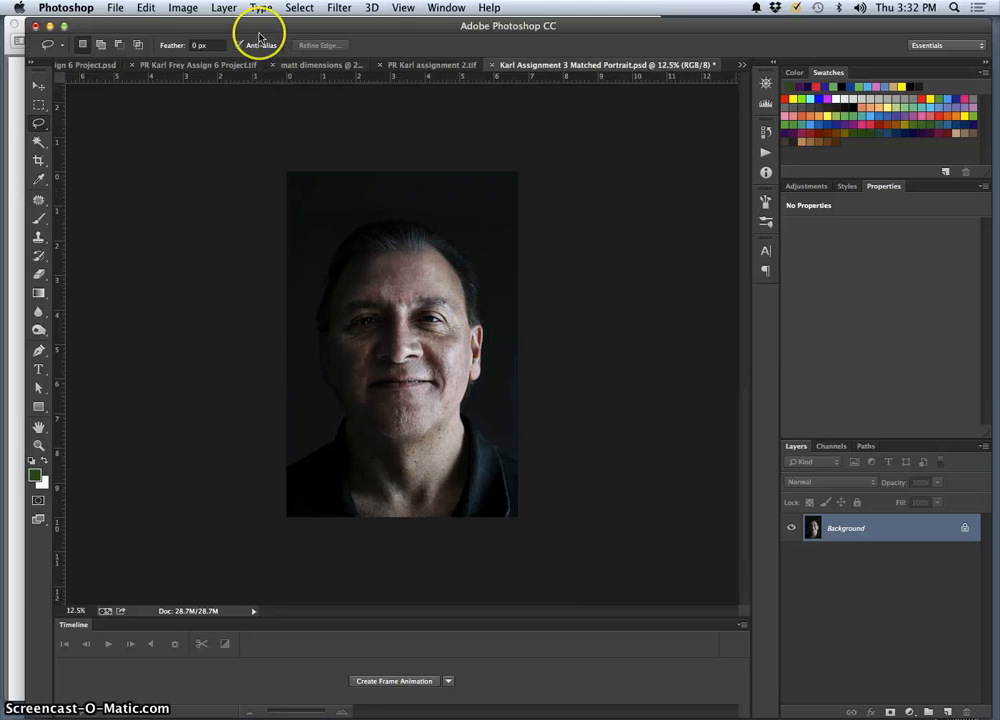
click(180, 8)
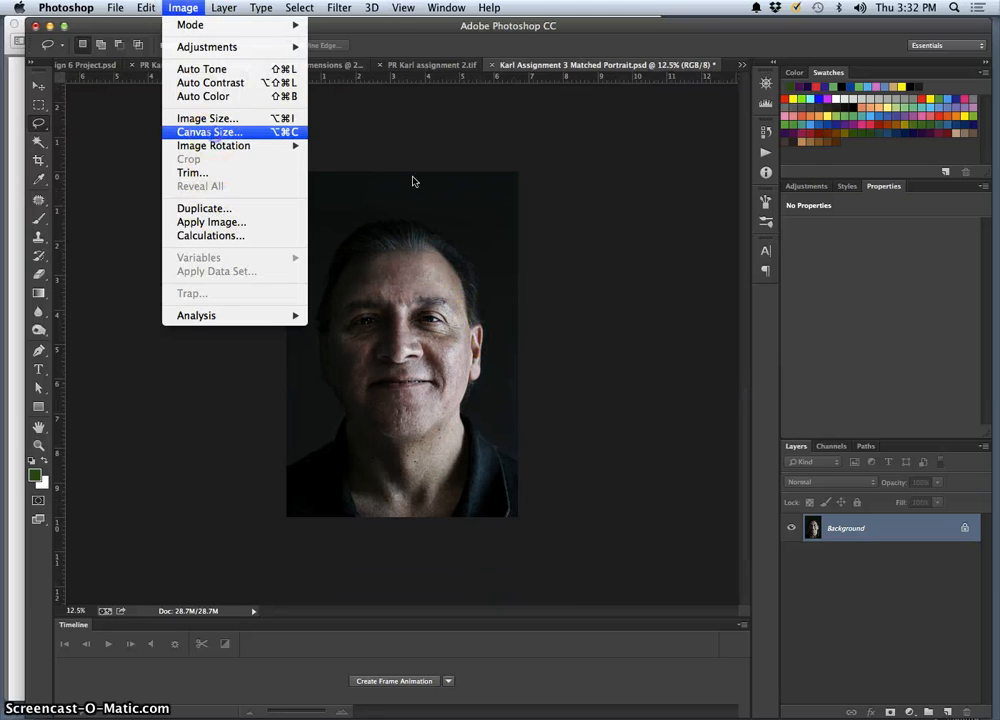
click(209, 131)
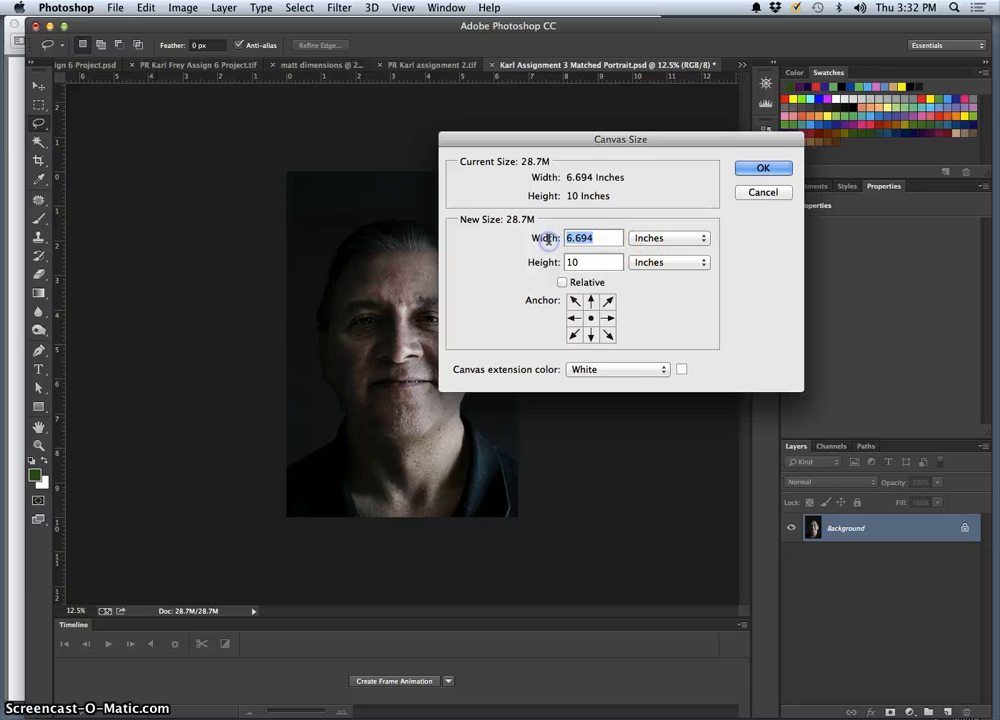
click(760, 168)
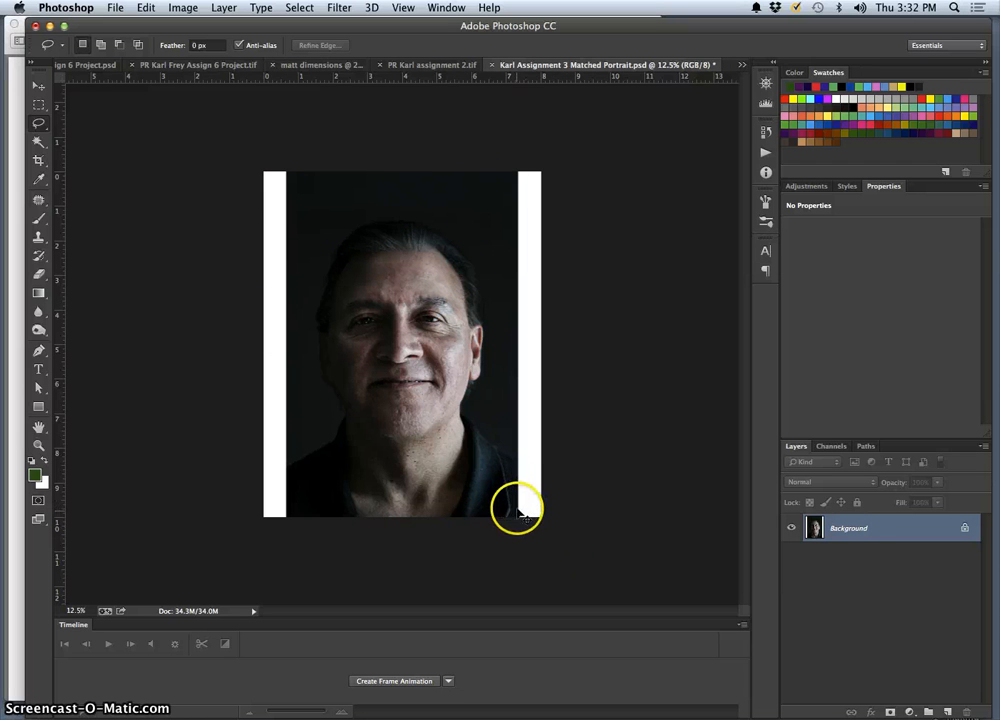
key(ctrl+z)
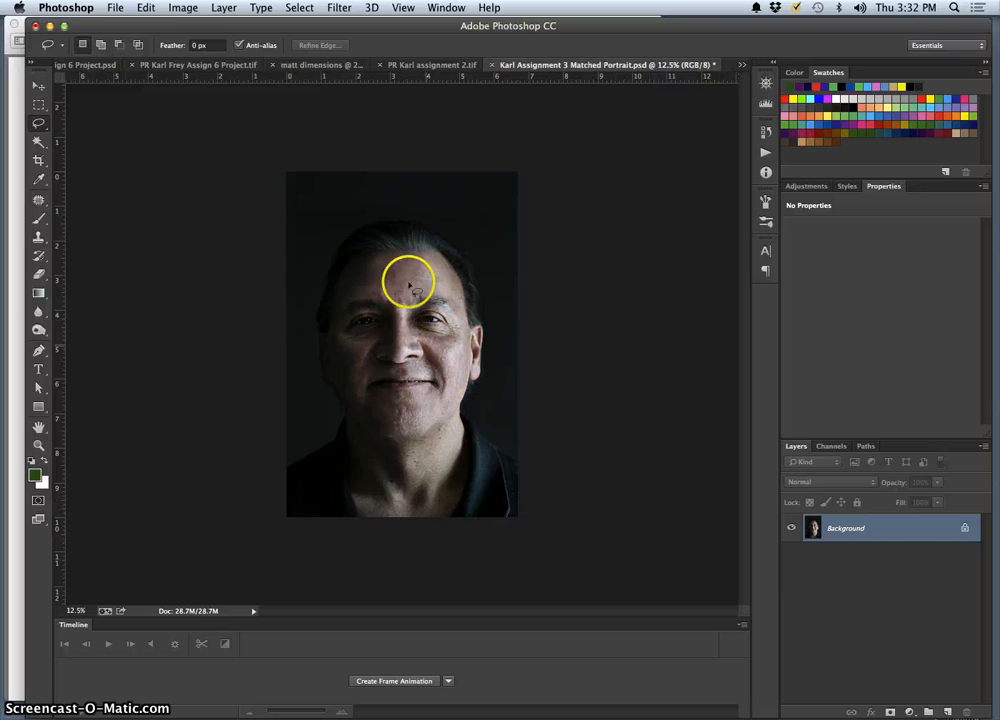
Step: Resize the portrait to 9 inches high in Image Size, with proportions linked and resampling off
click(190, 10)
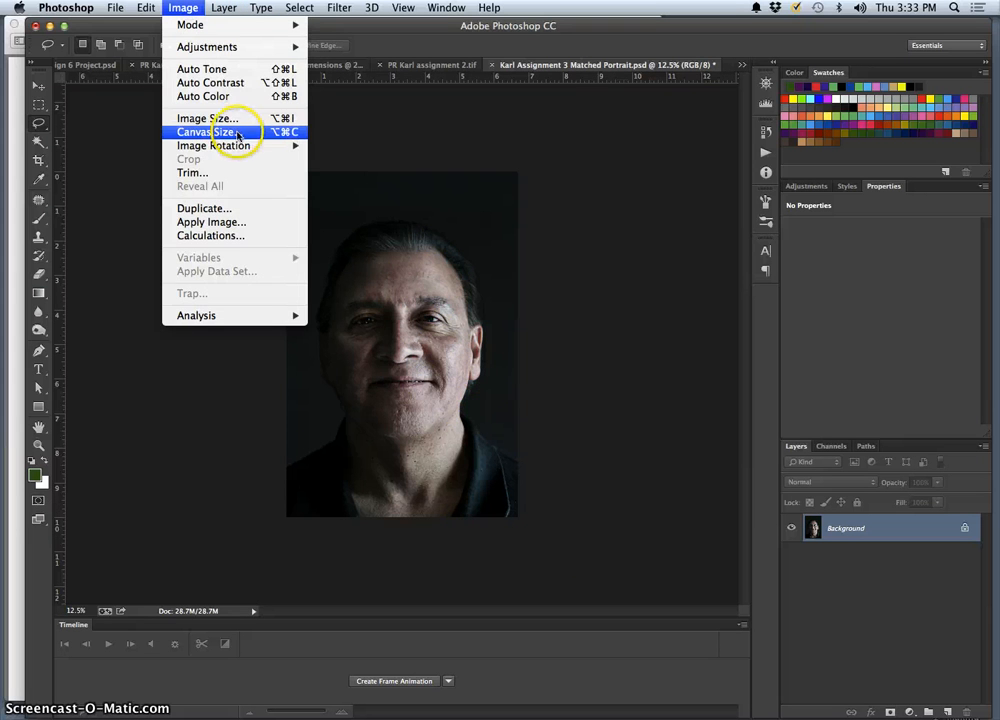
click(229, 120)
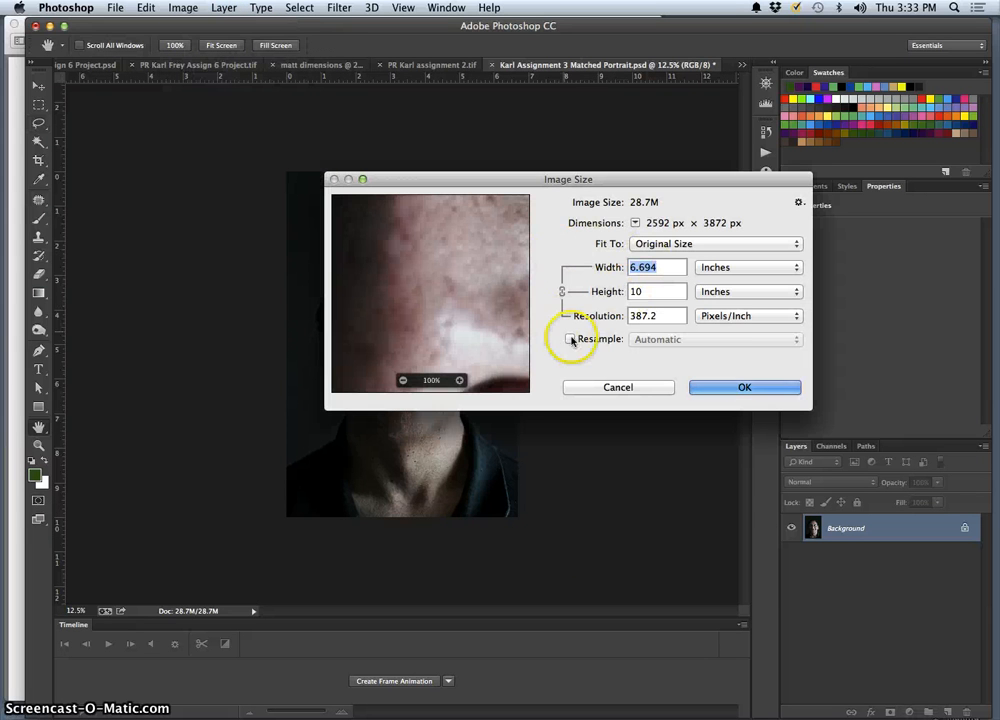
double_click(633, 291)
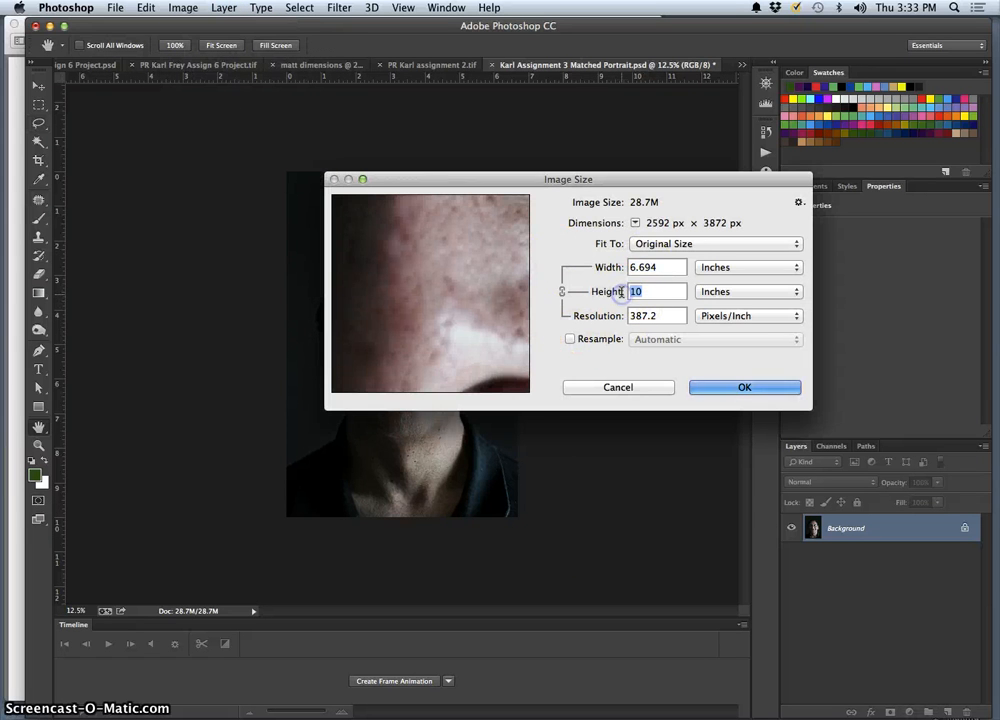
text(9)
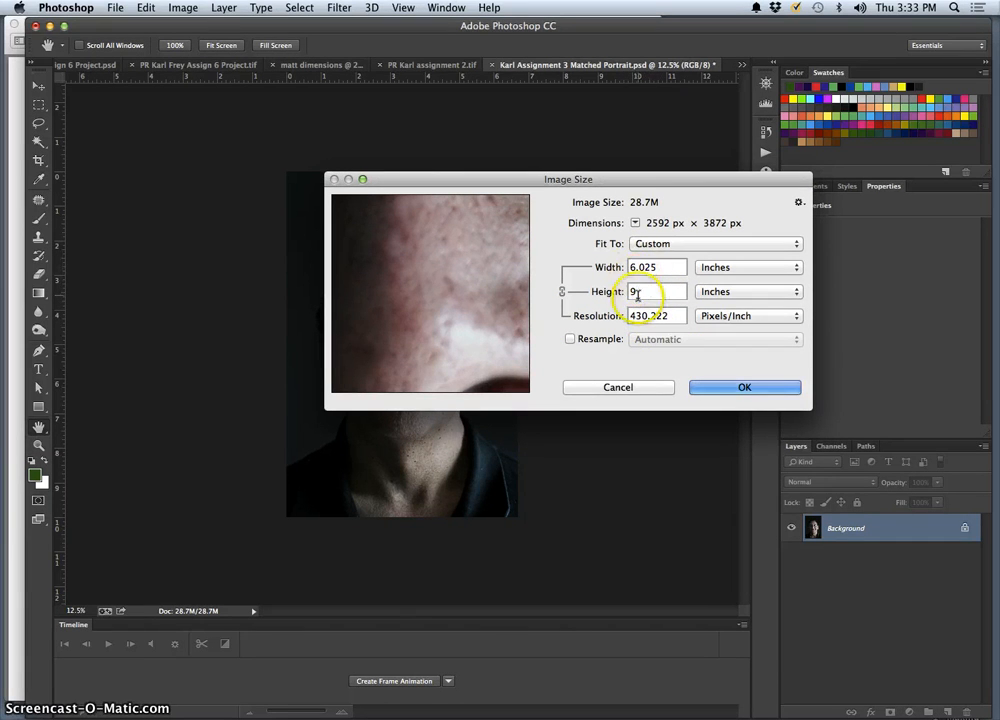
click(642, 288)
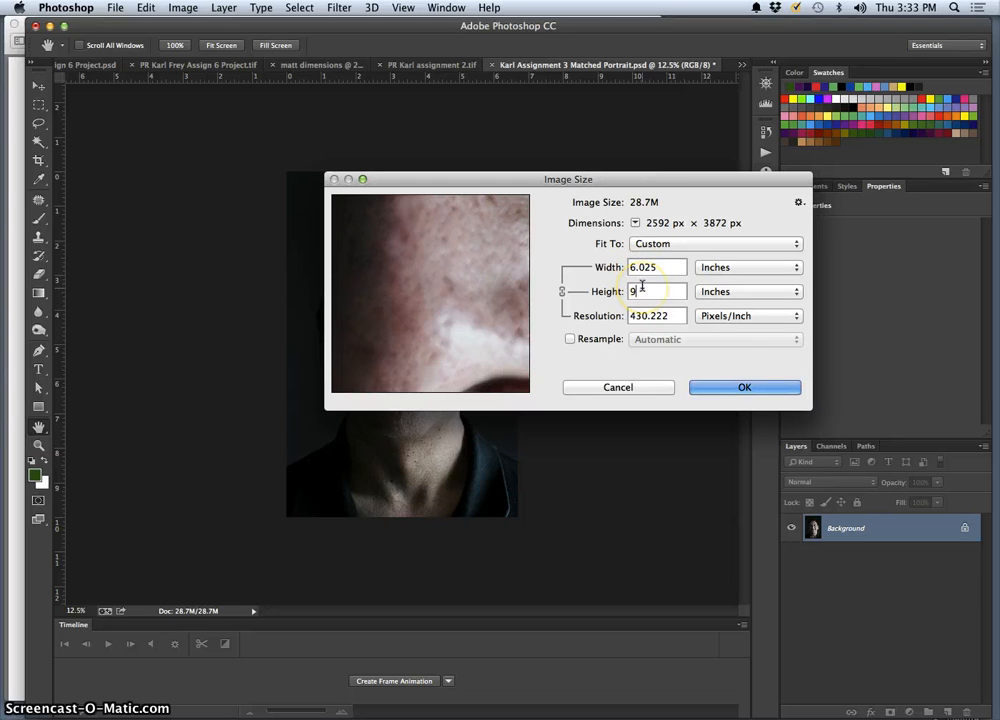
click(742, 388)
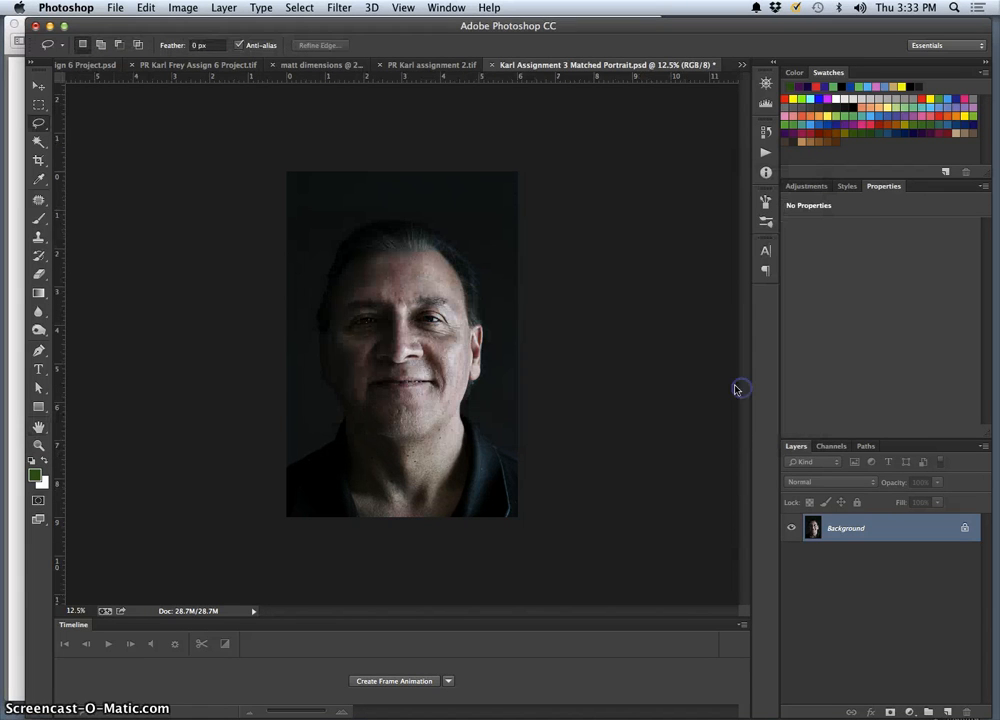
Step: Enlarge the canvas to 8 × 10 inches around the centred portrait, filling the added border with white
click(183, 8)
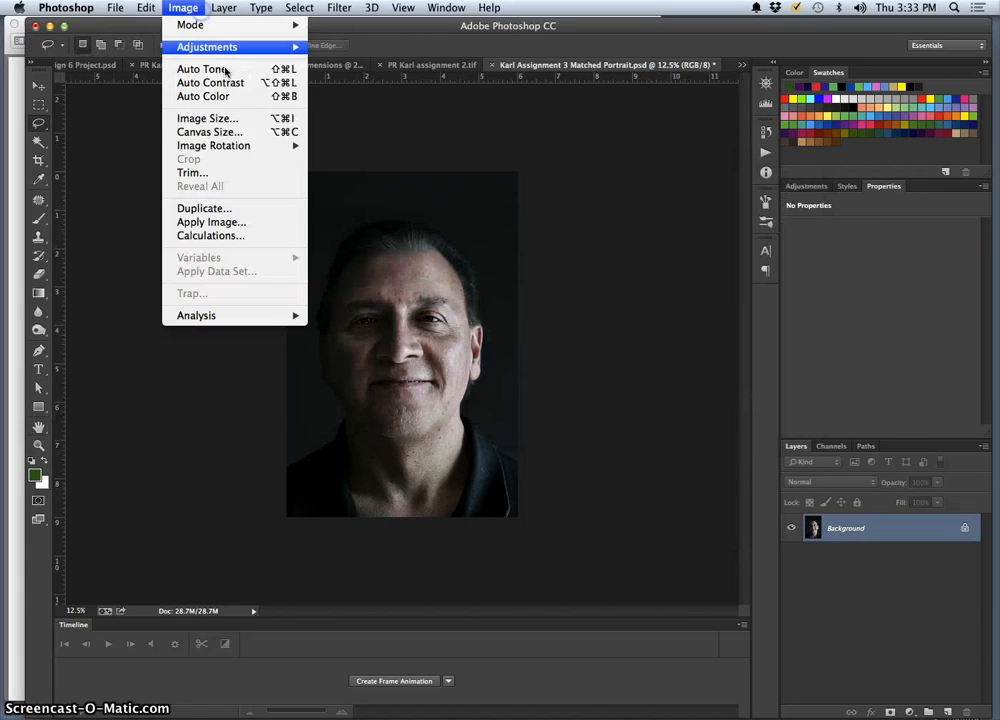
click(242, 134)
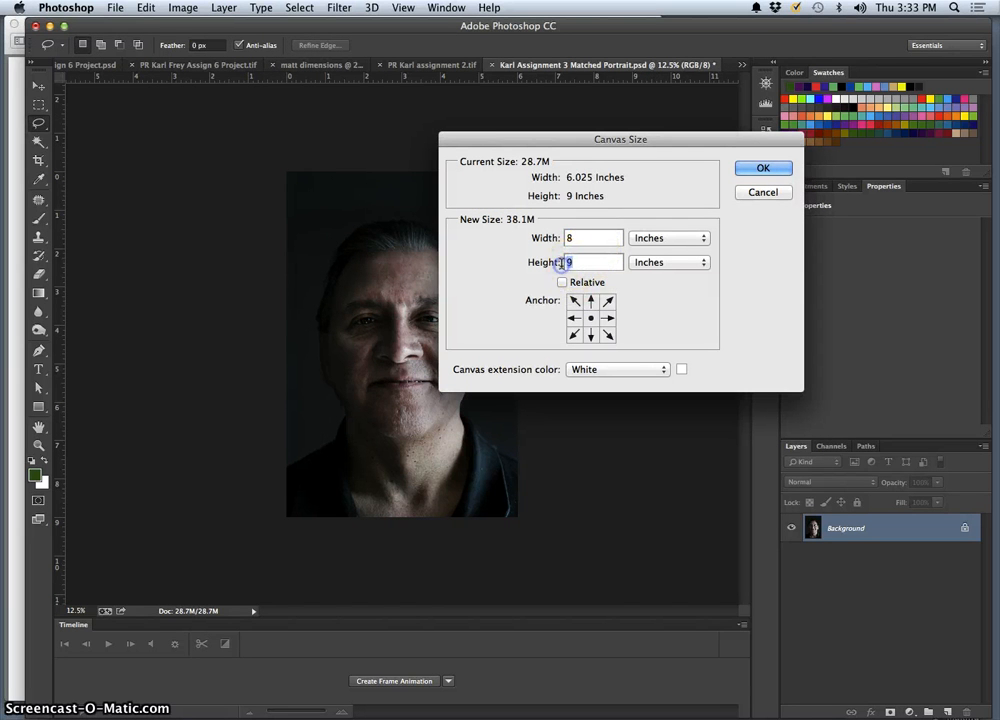
click(563, 268)
text(10)
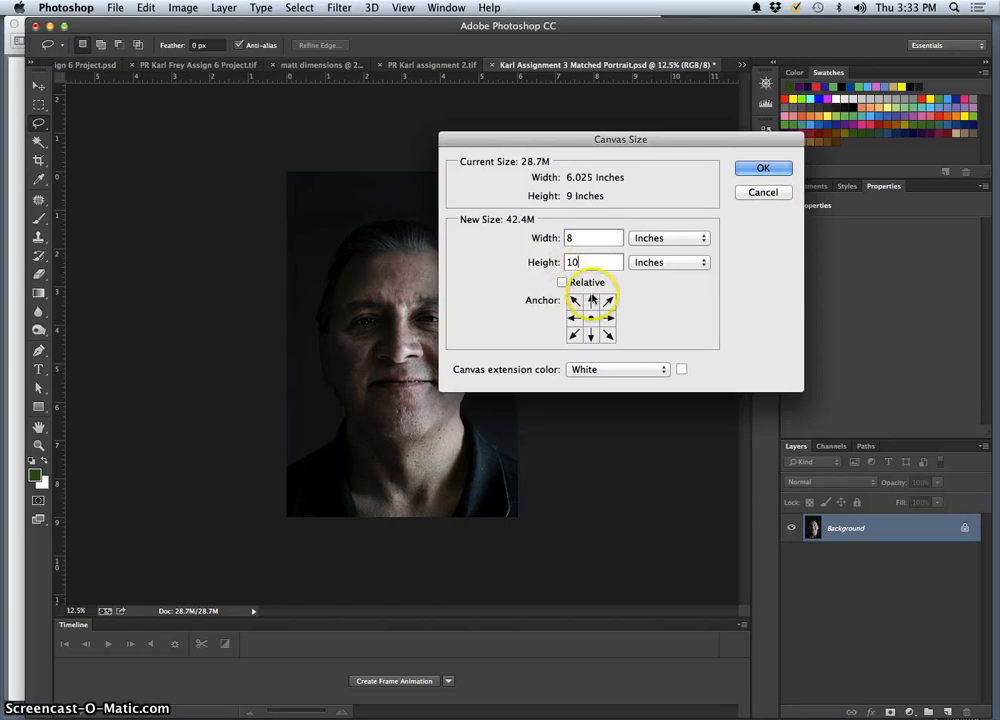
click(768, 168)
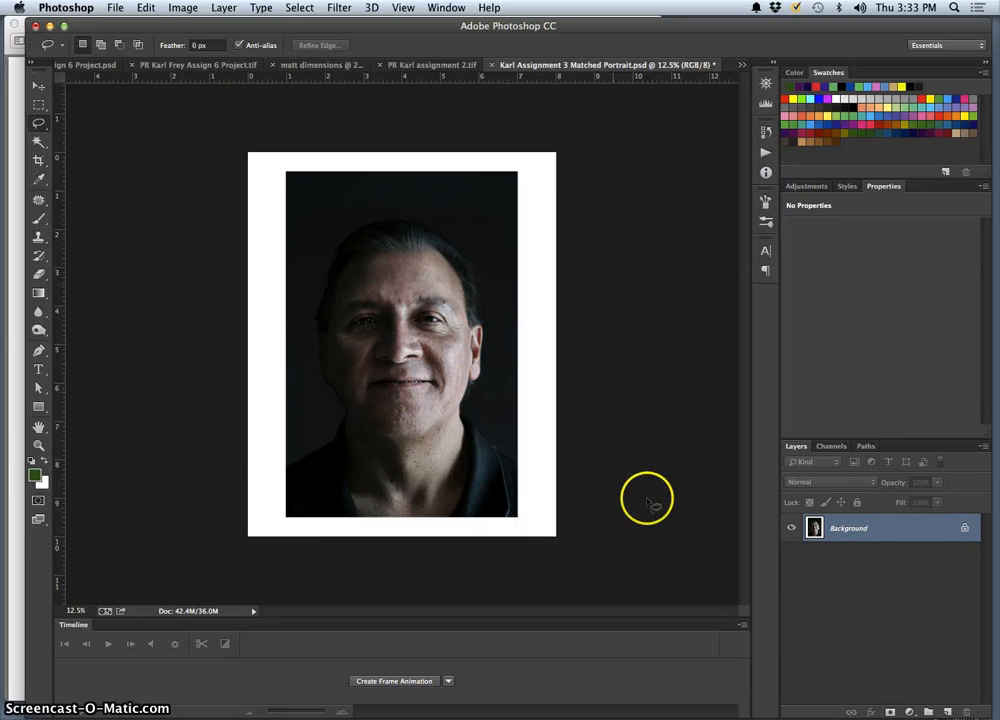
Step: Review the two image size states in the document history and return to the bordered canvas state
click(767, 135)
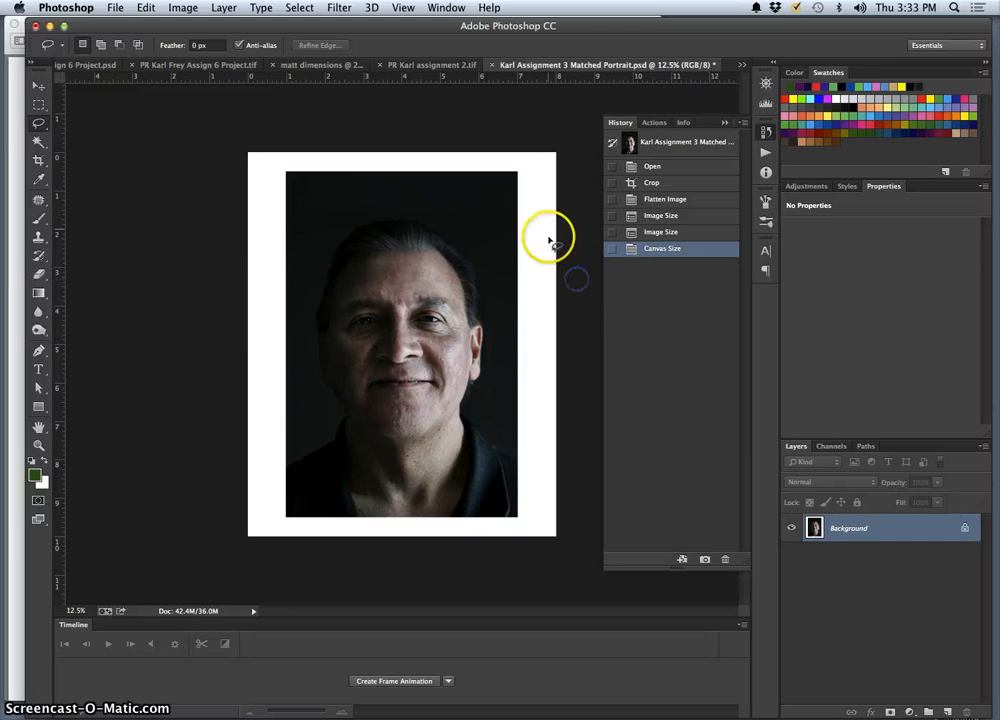
click(657, 235)
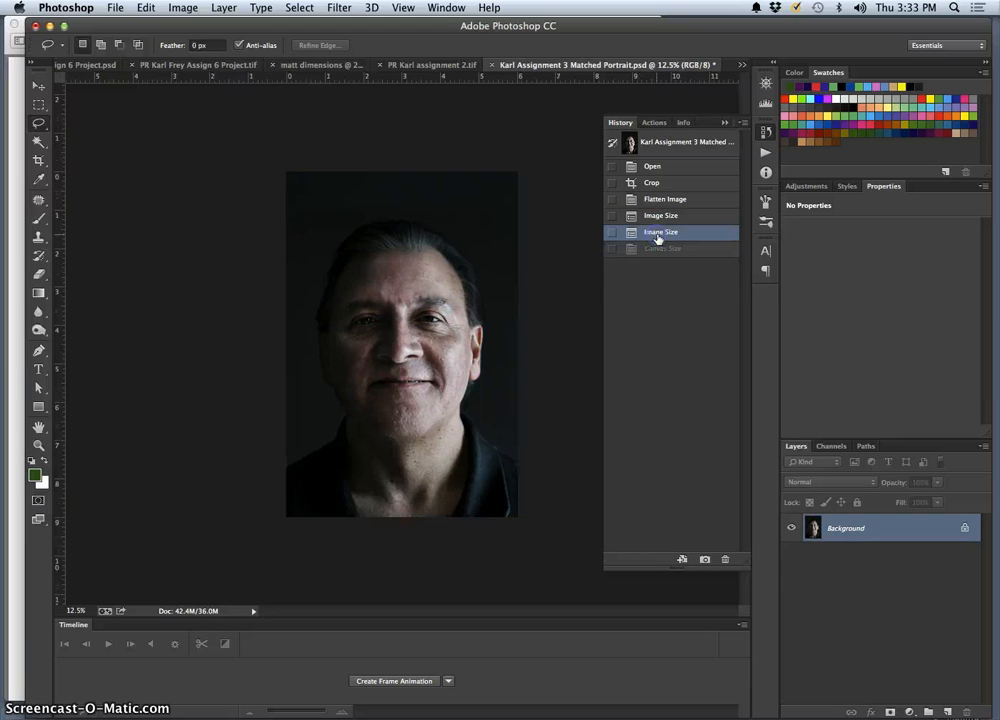
click(656, 220)
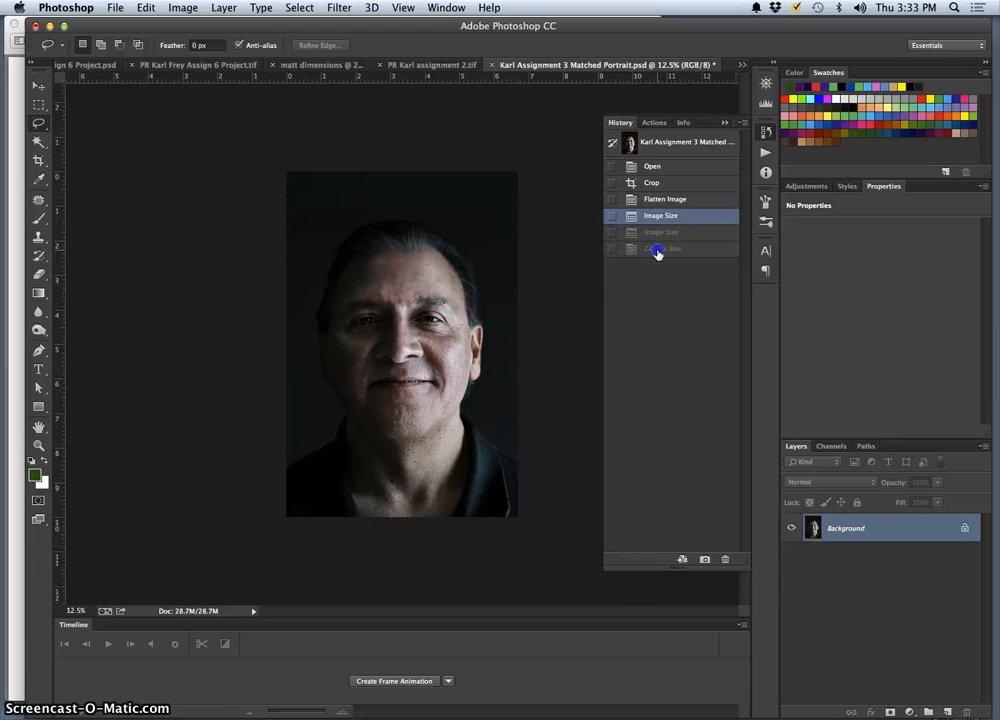
click(657, 250)
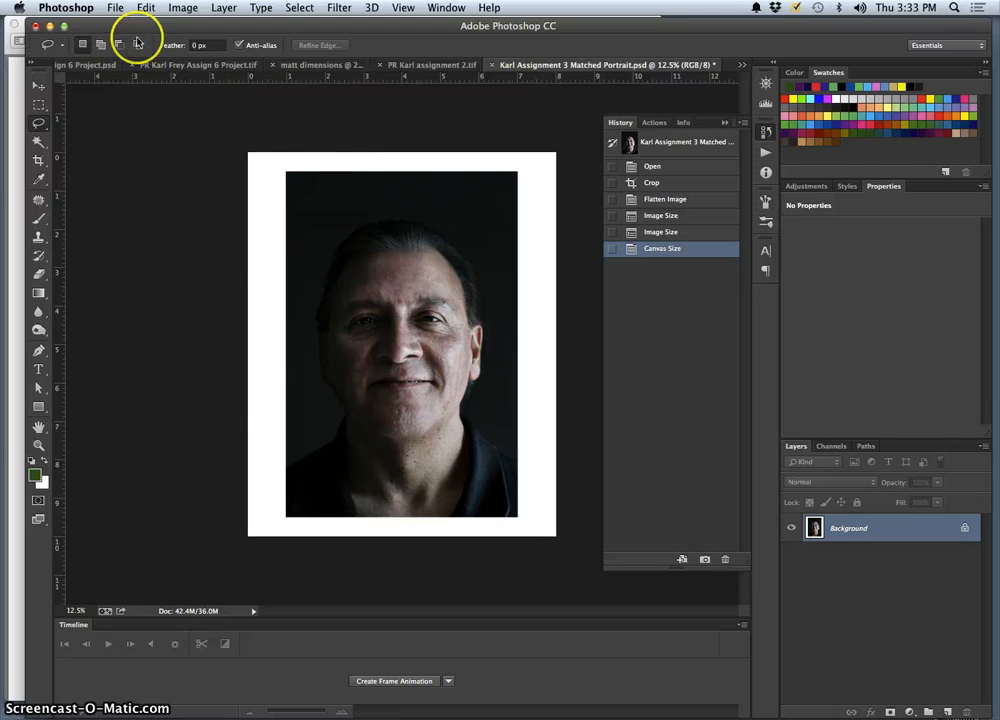
Step: Save the bordered portrait to the Desktop as a TIFF, adding the prefix "PR" to its file name and accepting the TIFF options
click(117, 8)
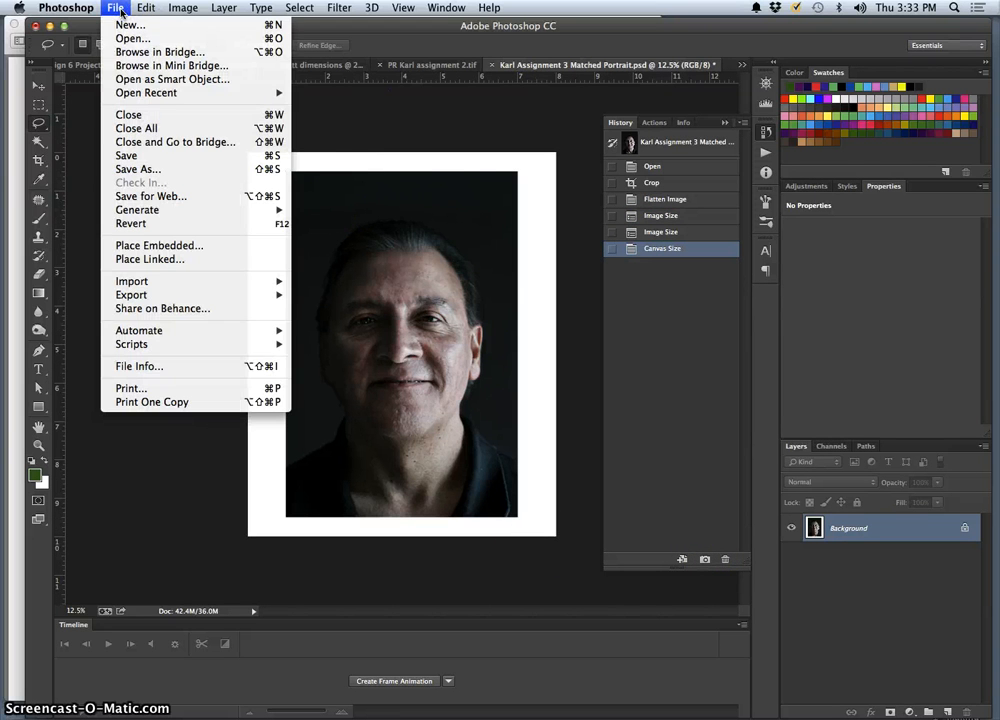
click(146, 160)
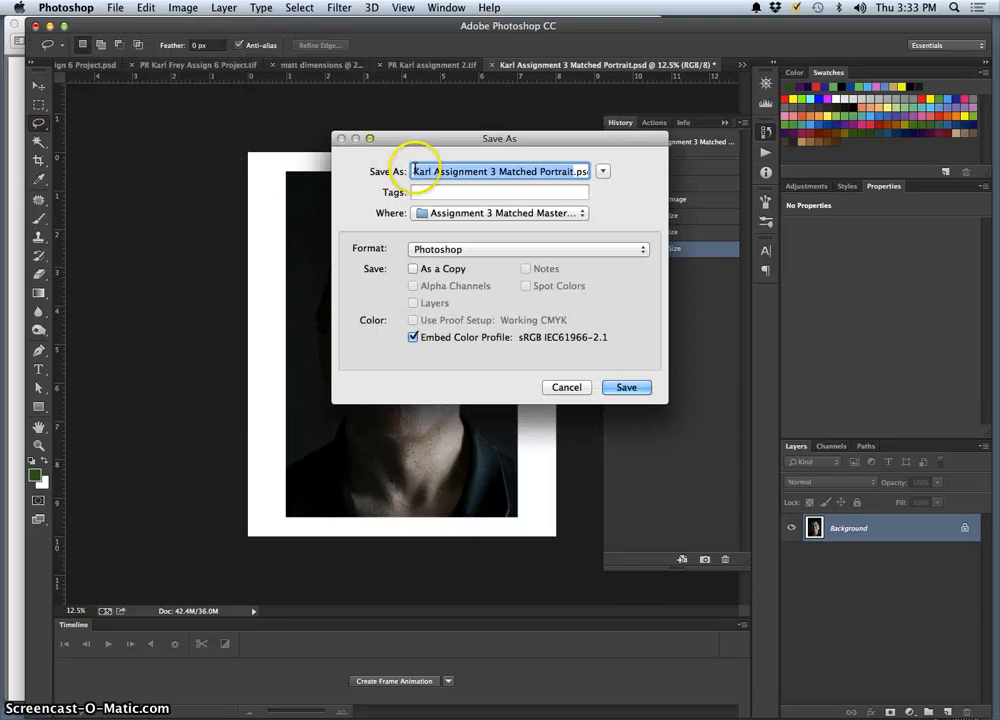
click(414, 171)
text(PR)
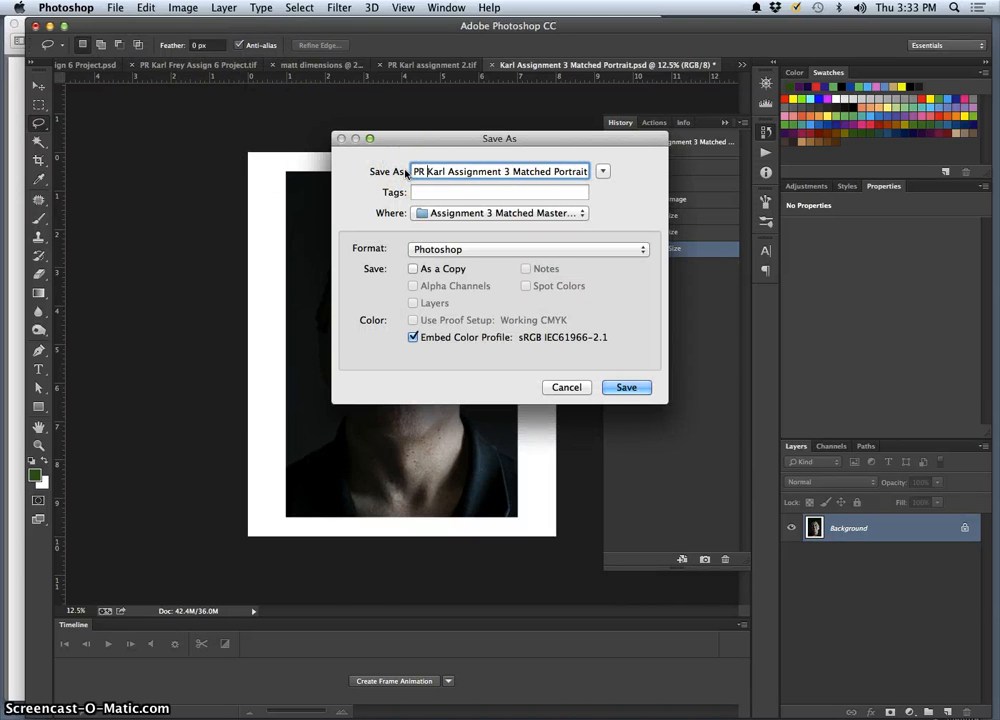
click(459, 250)
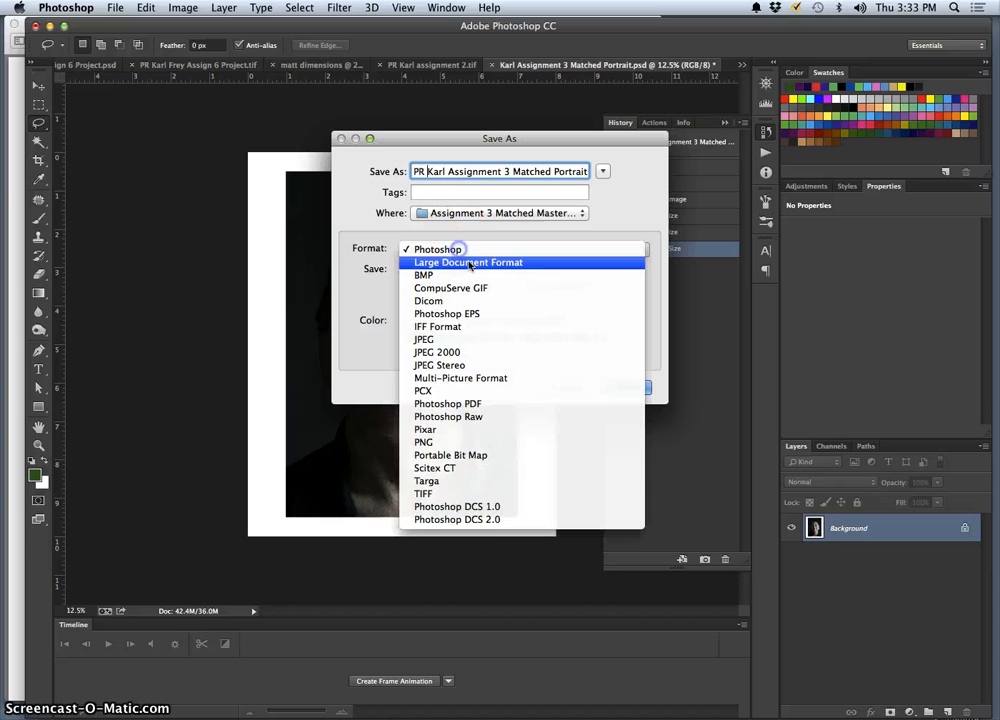
click(458, 493)
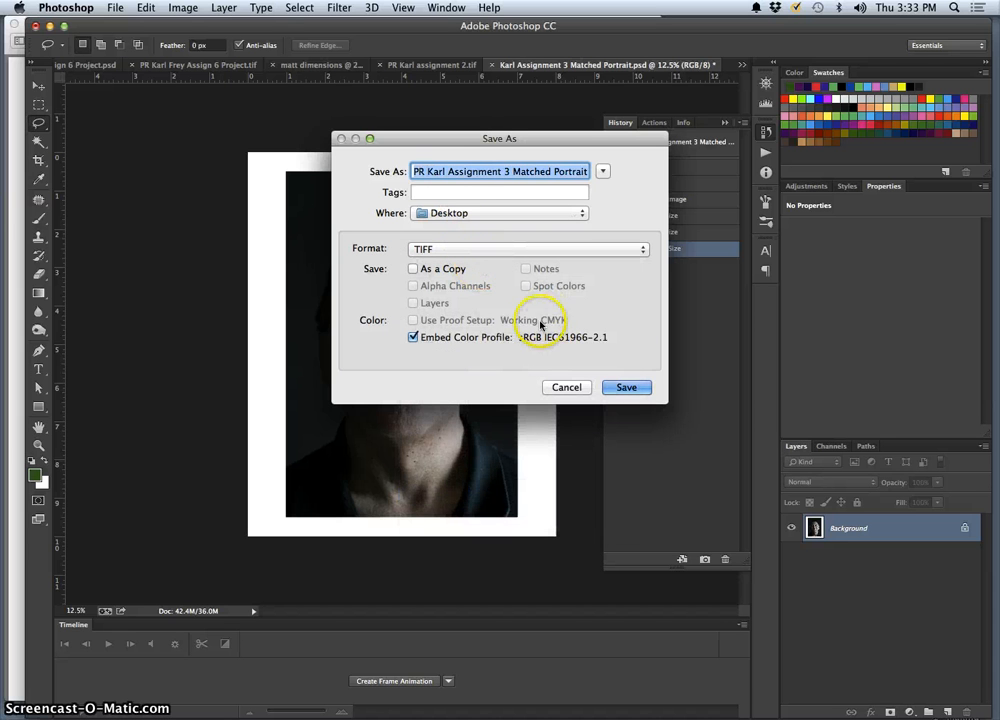
click(640, 389)
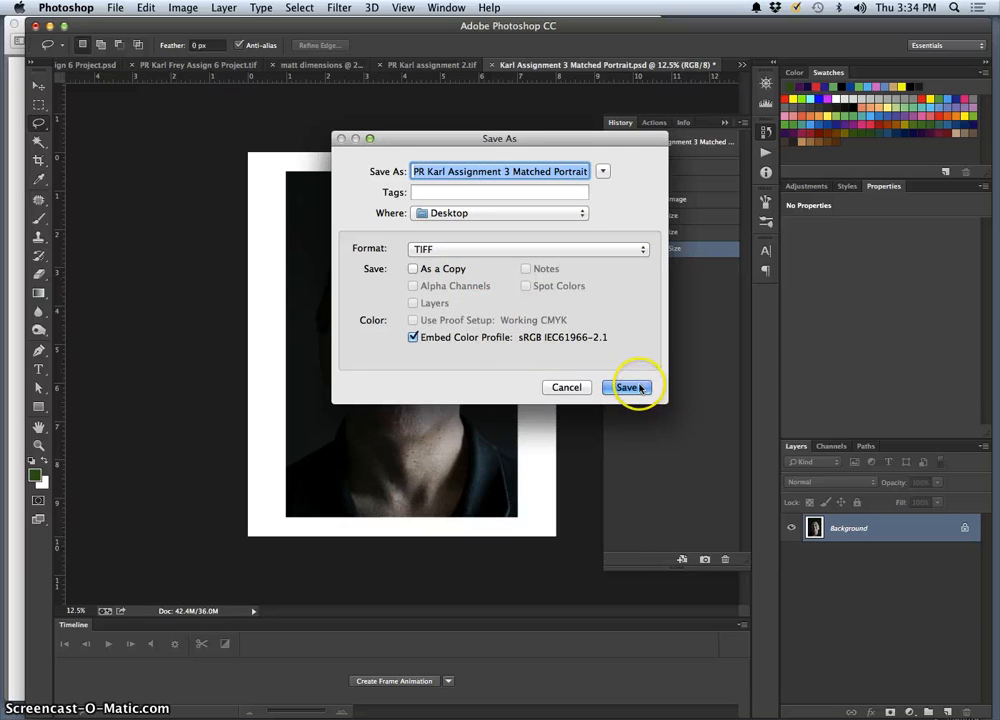
click(593, 203)
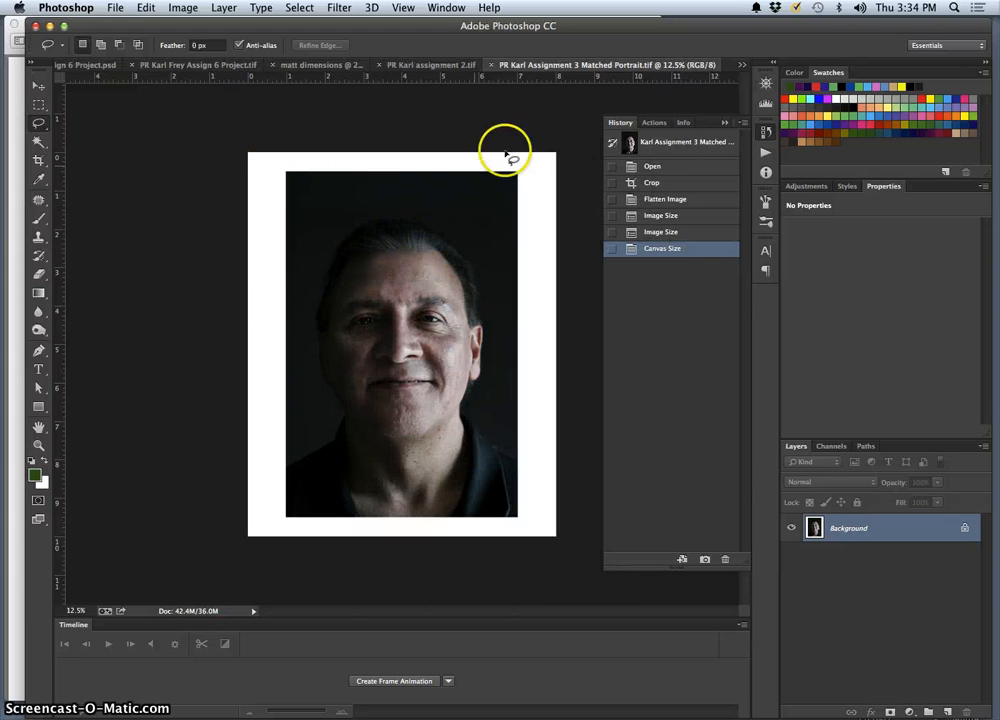
Step: Close the print-ready Assignment 3 portrait and Assignment 2 TIFF documents
click(492, 67)
click(569, 66)
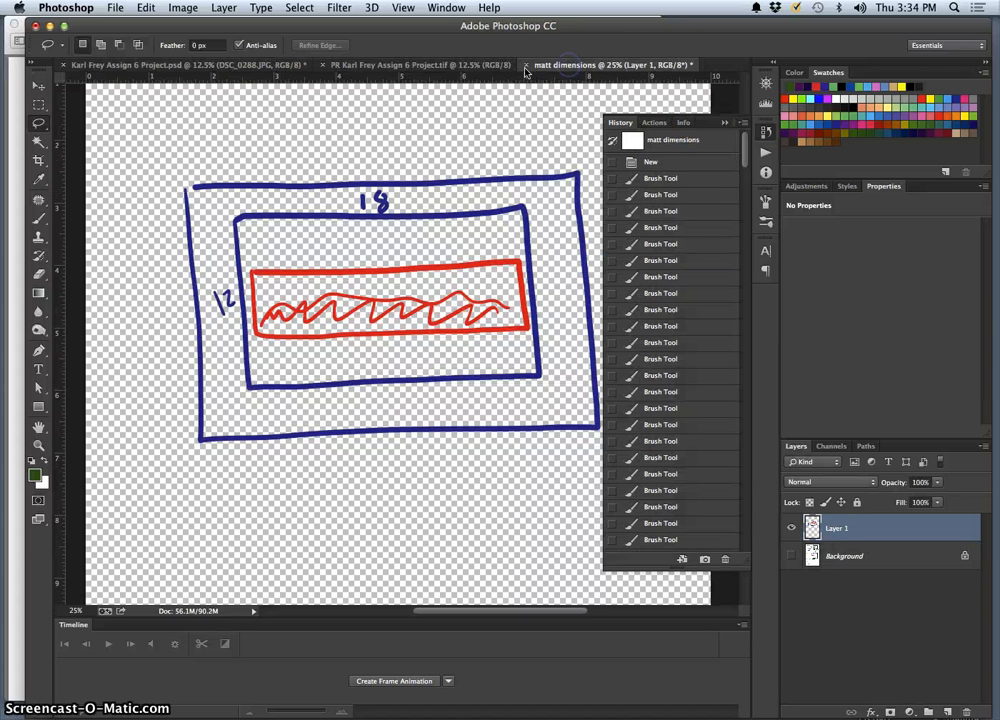
Step: Minimize Photoshop and close the Assignment 5 Panoramic Landscape folder window to get to the Dropbox upload page in Firefox
click(49, 24)
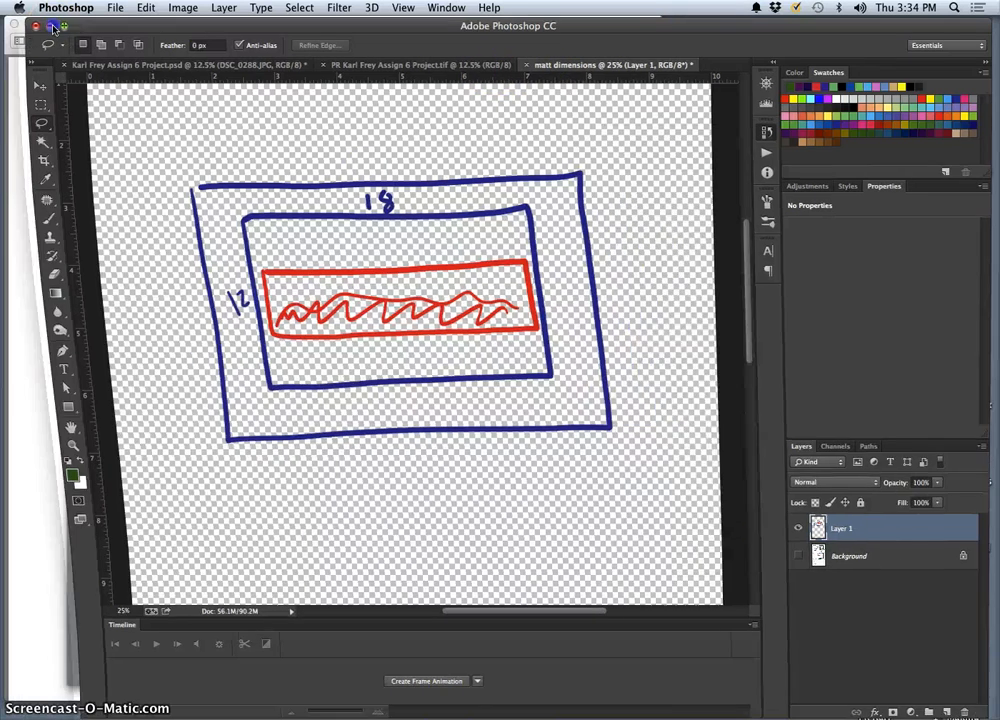
click(110, 113)
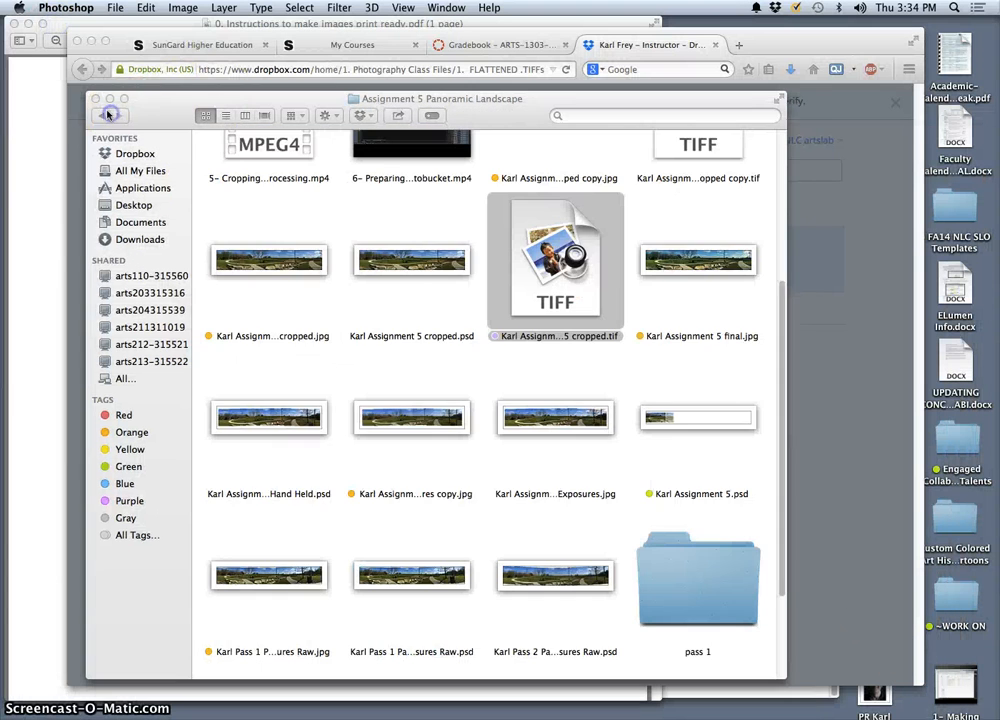
click(95, 99)
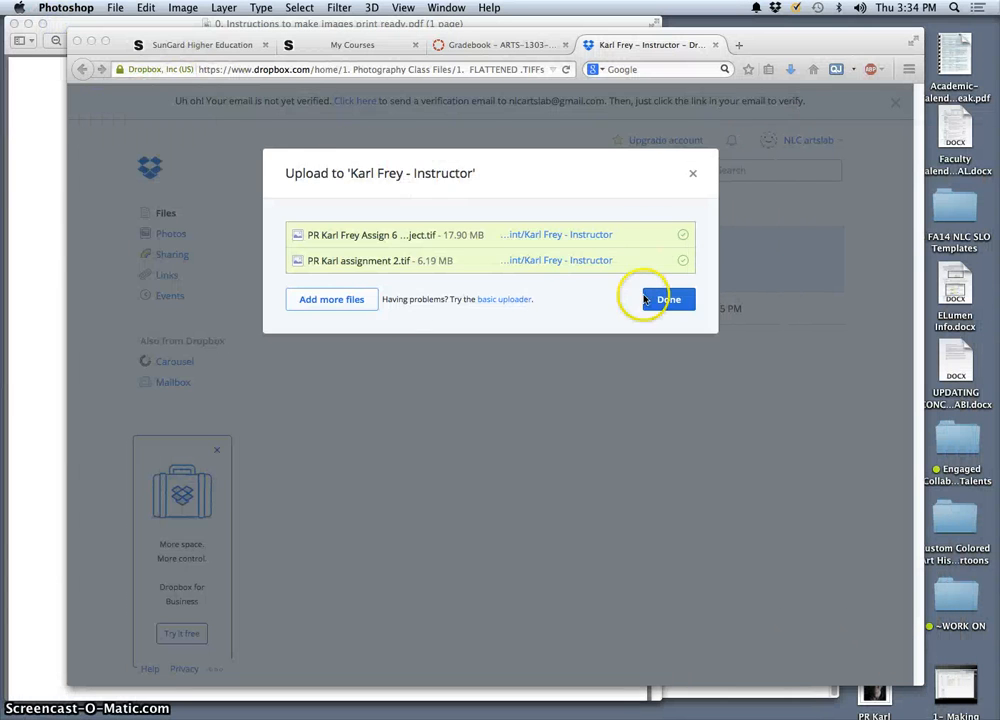
Step: Try to add the print-ready Assignment 3 Matched Portrait TIFF from the Desktop to the upload and refresh the instructor folder
click(328, 301)
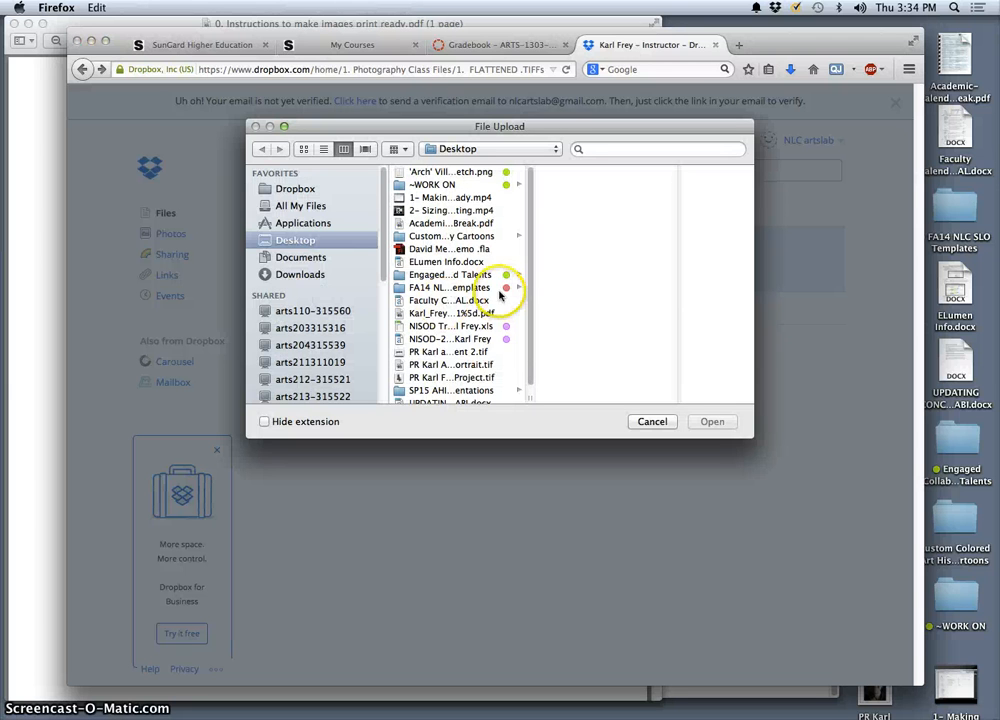
click(456, 366)
click(711, 421)
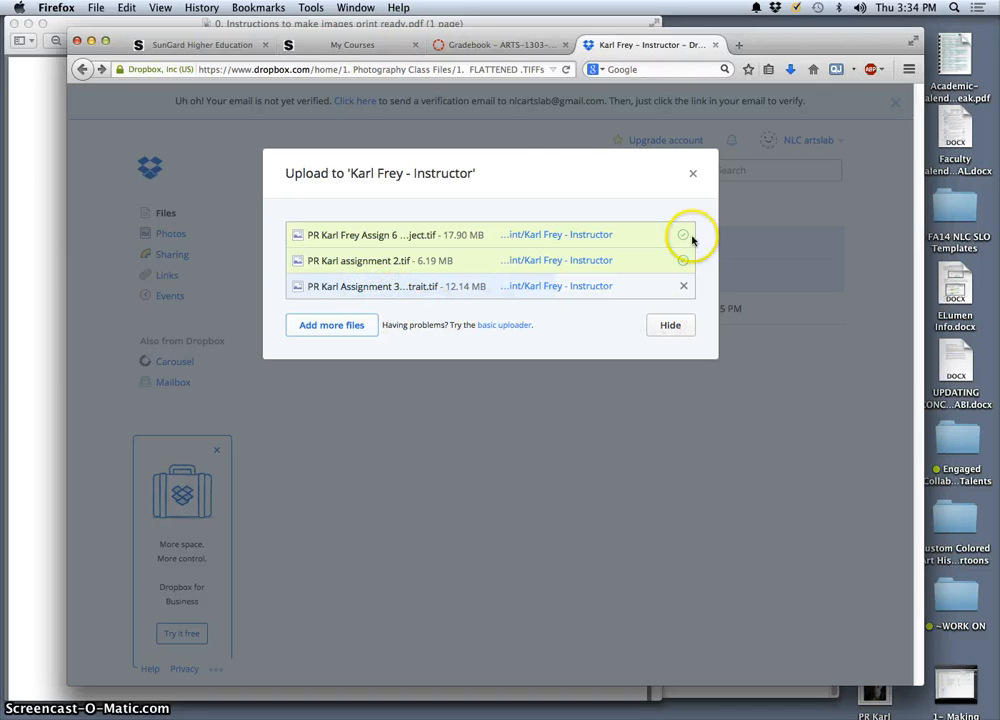
click(692, 174)
click(598, 384)
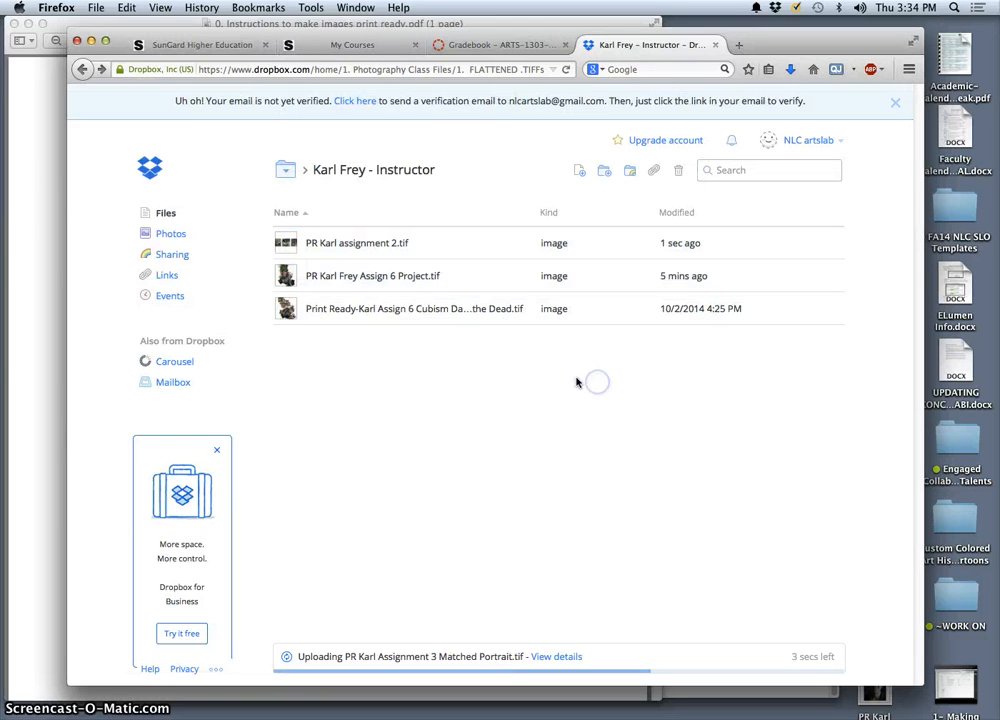
click(567, 72)
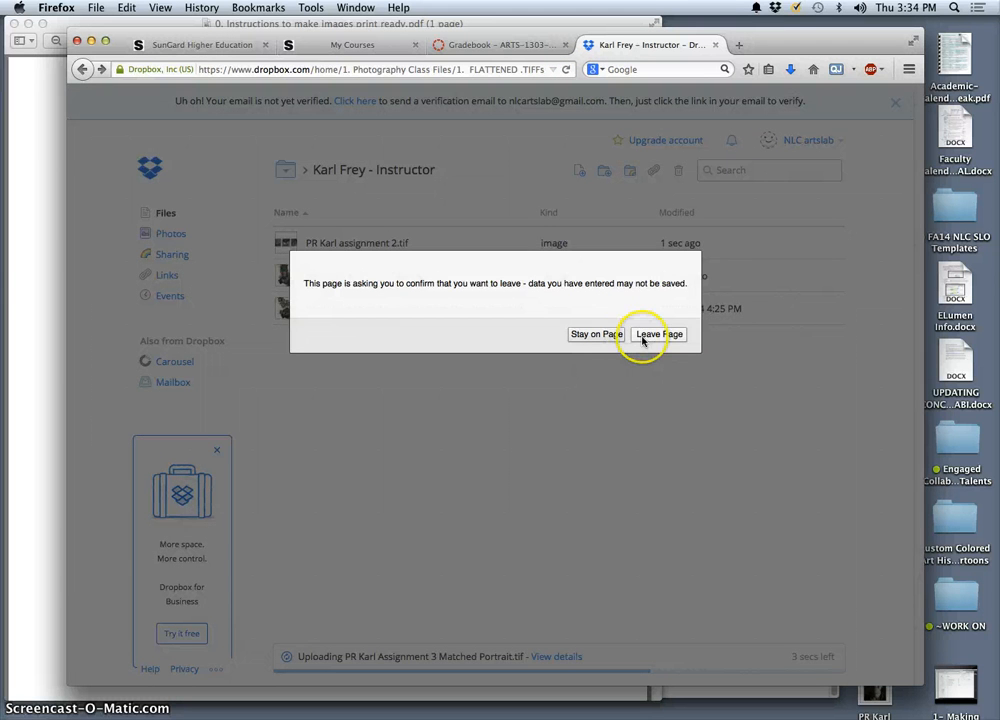
click(585, 334)
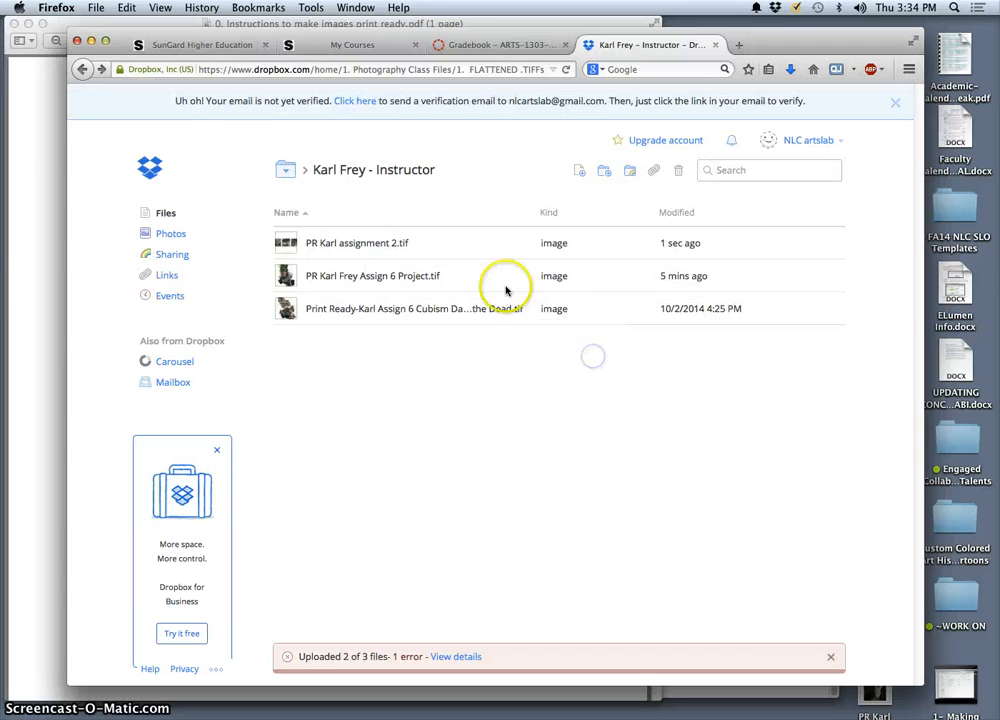
Step: Check the portrait TIFF's status in the upload list and close the list
click(513, 151)
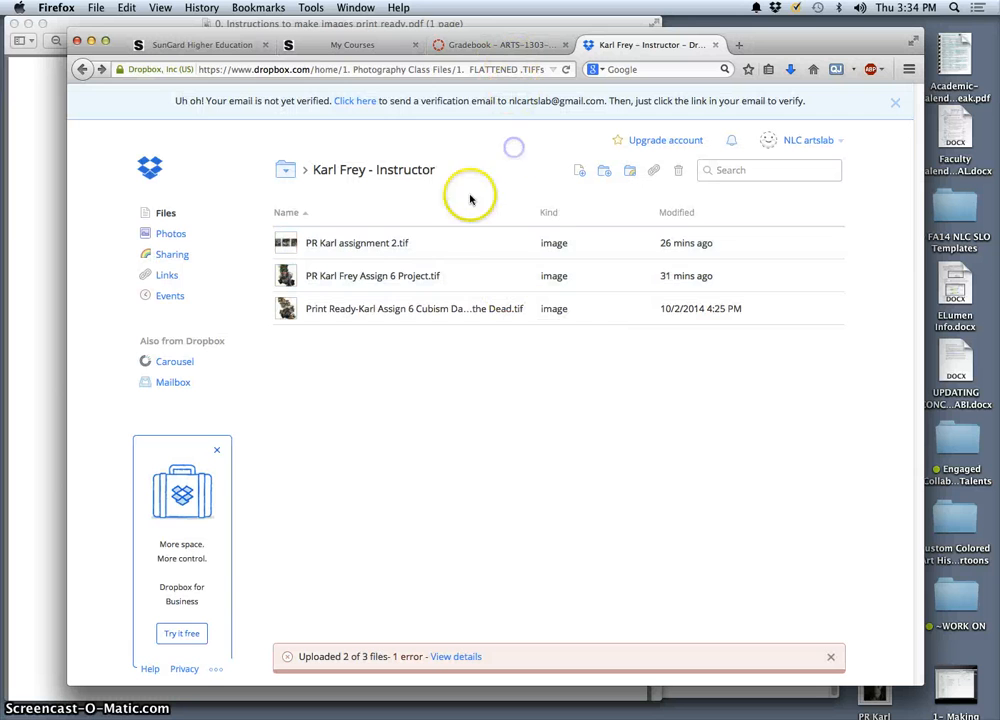
click(580, 173)
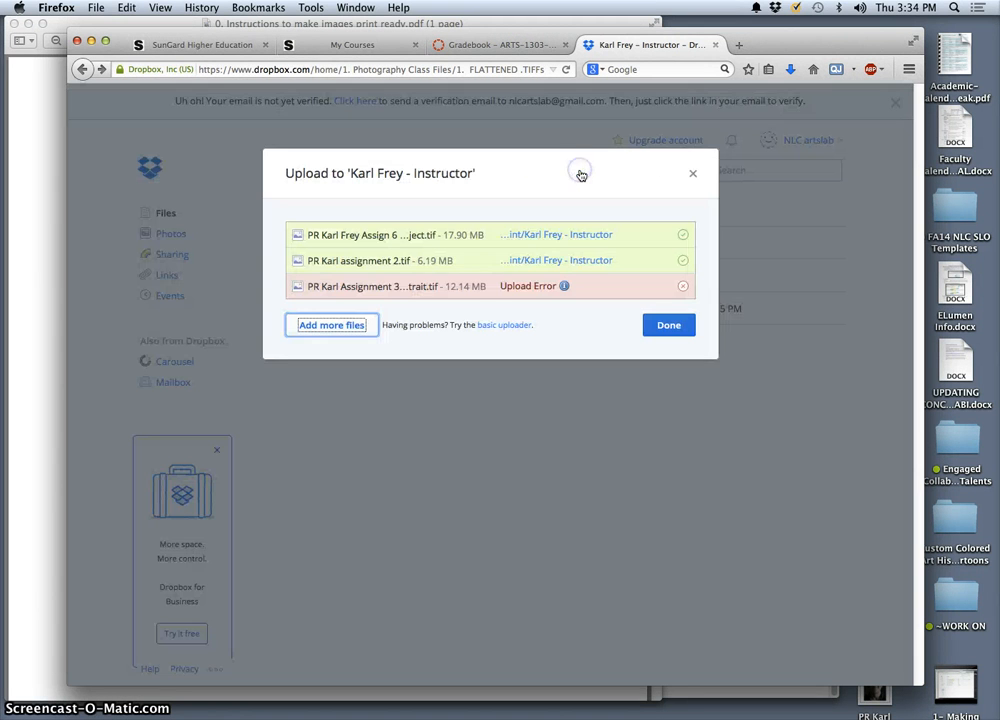
click(470, 287)
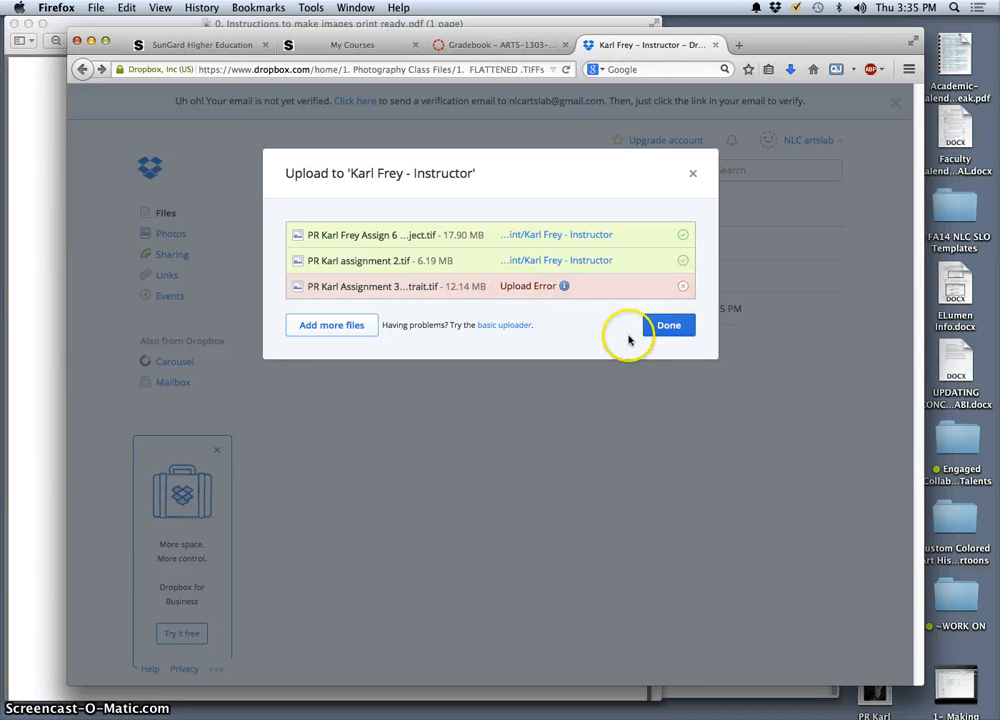
click(665, 327)
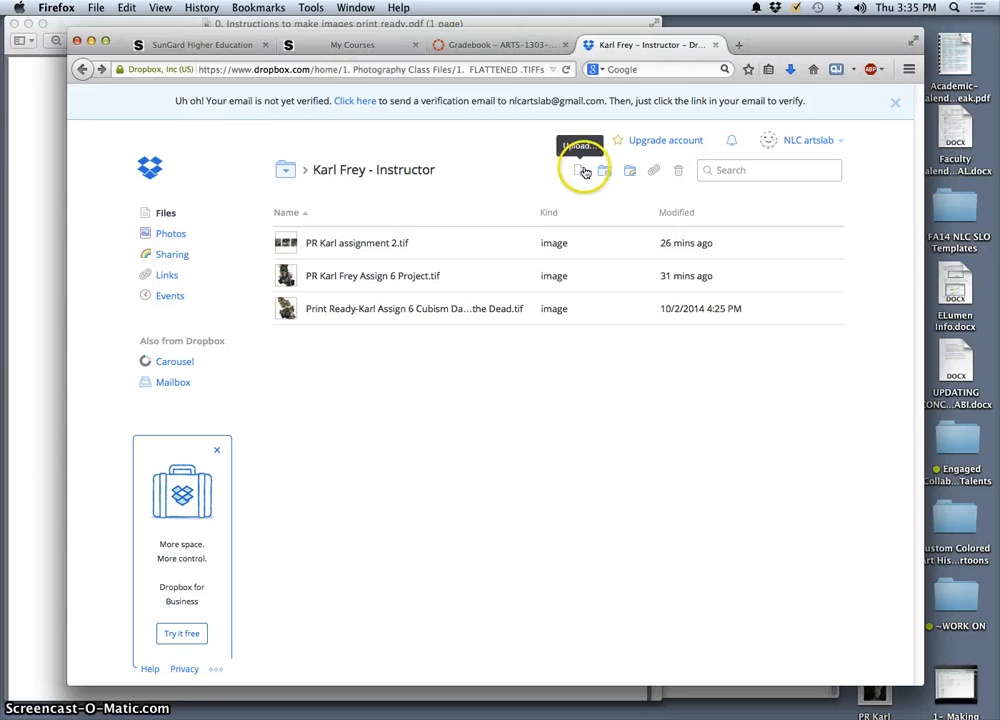
Step: Dismiss the e-mail verification notice and look at the account's details
click(895, 102)
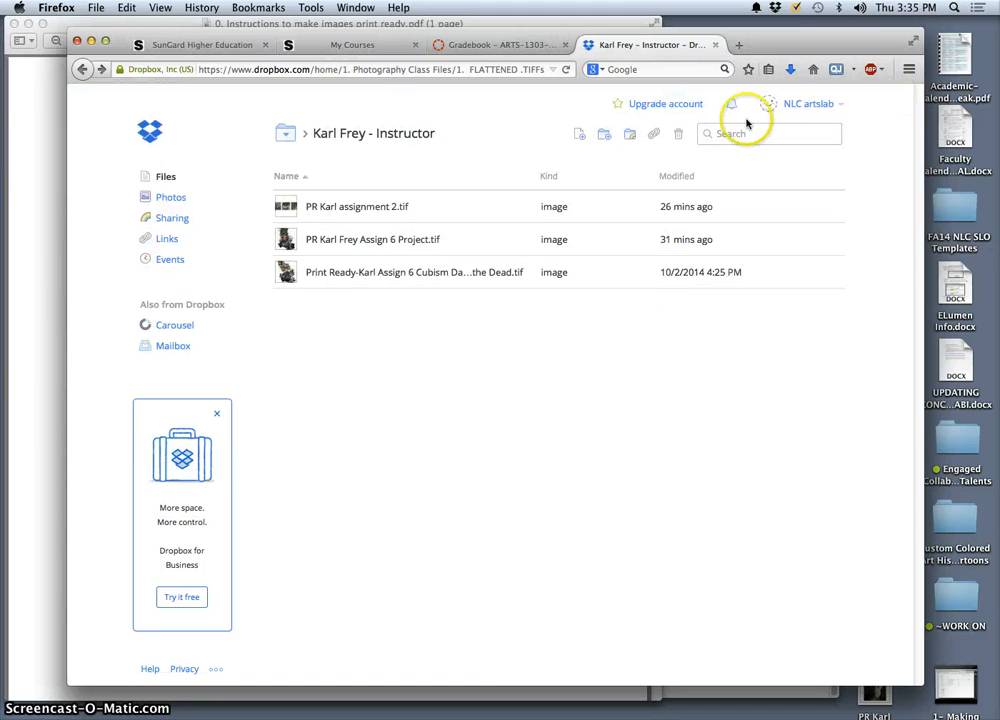
click(798, 104)
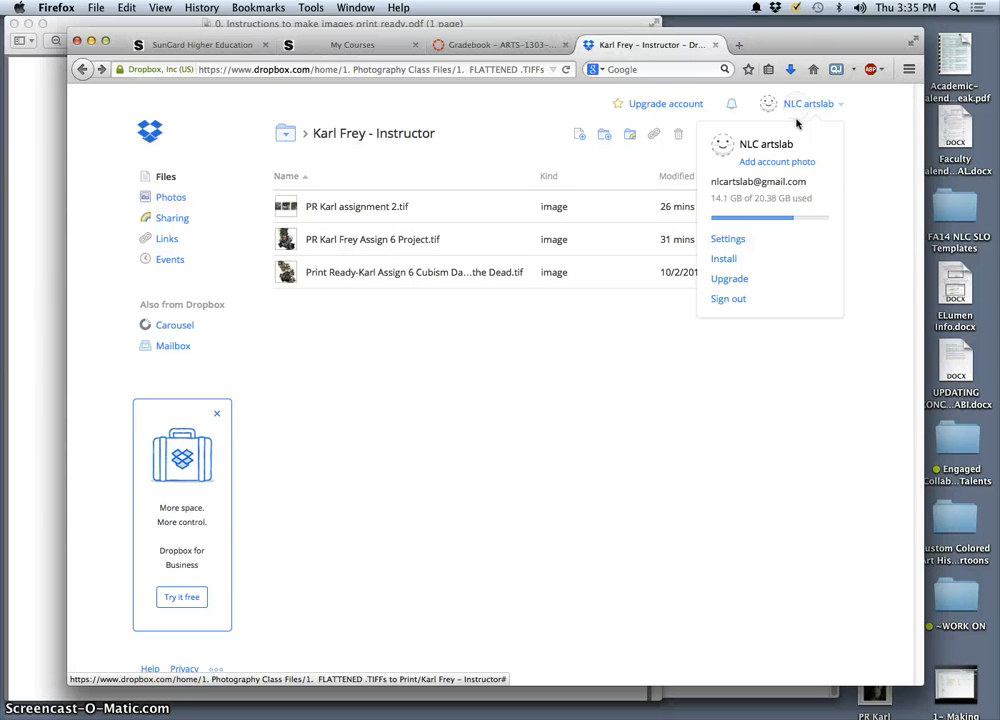
click(879, 238)
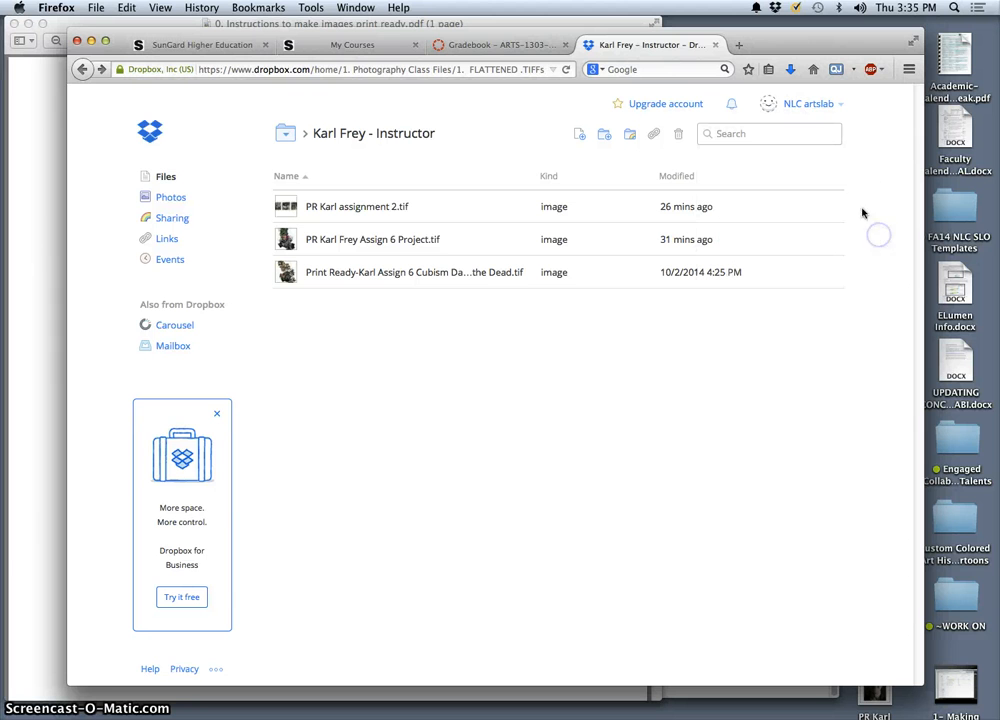
Step: Reload the instructor folder page and upload the print-ready Assignment 3 Matched Portrait TIFF from the Desktop to it
click(565, 70)
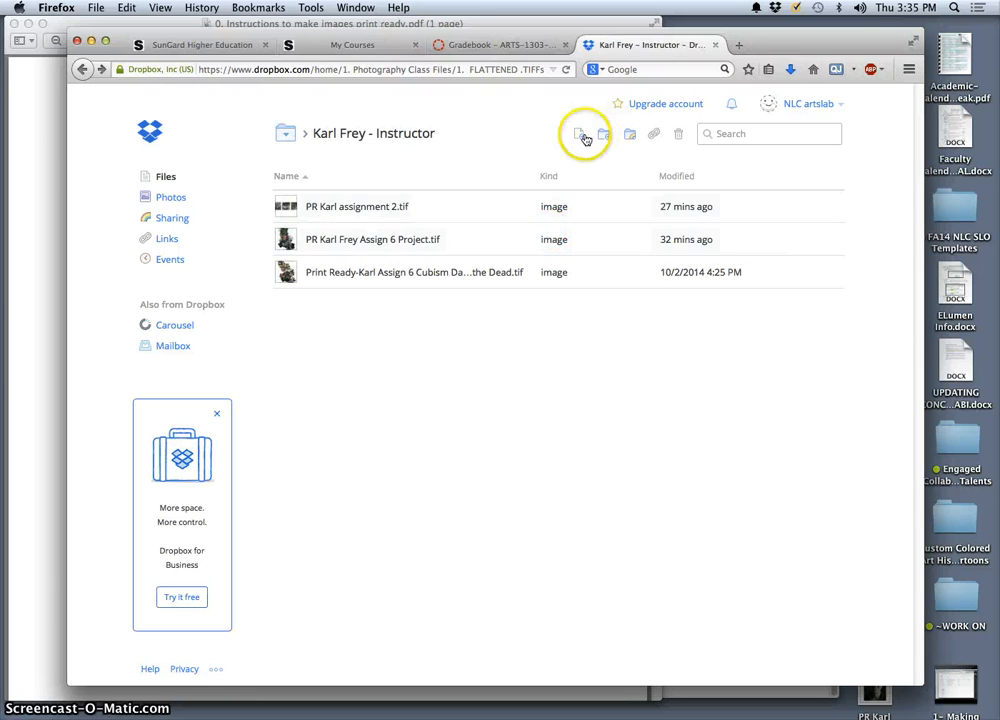
click(580, 134)
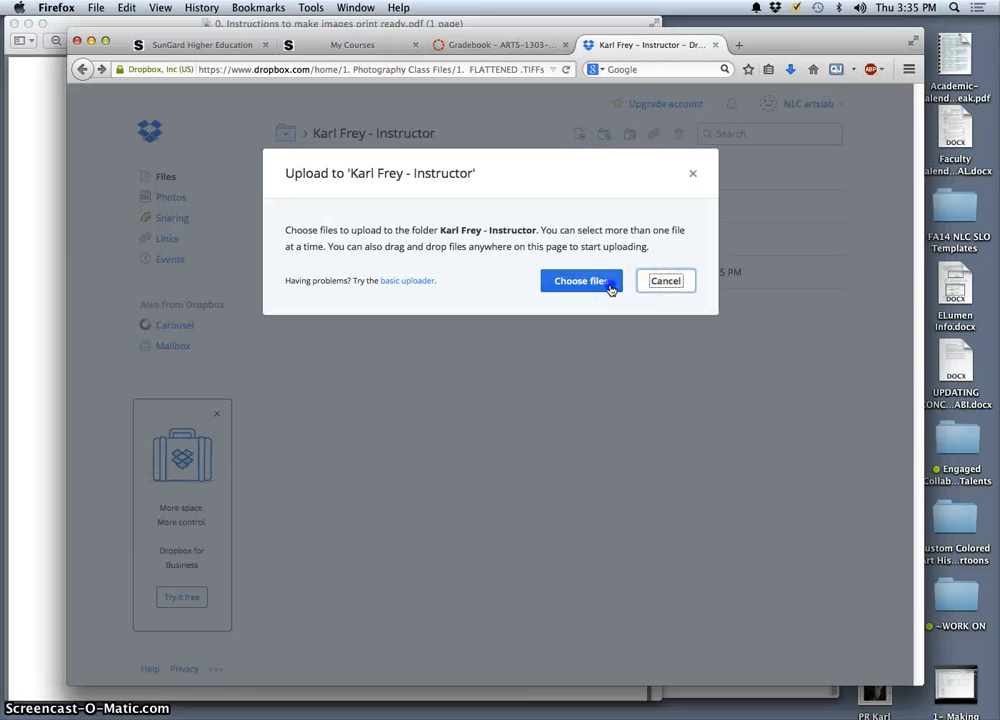
click(608, 286)
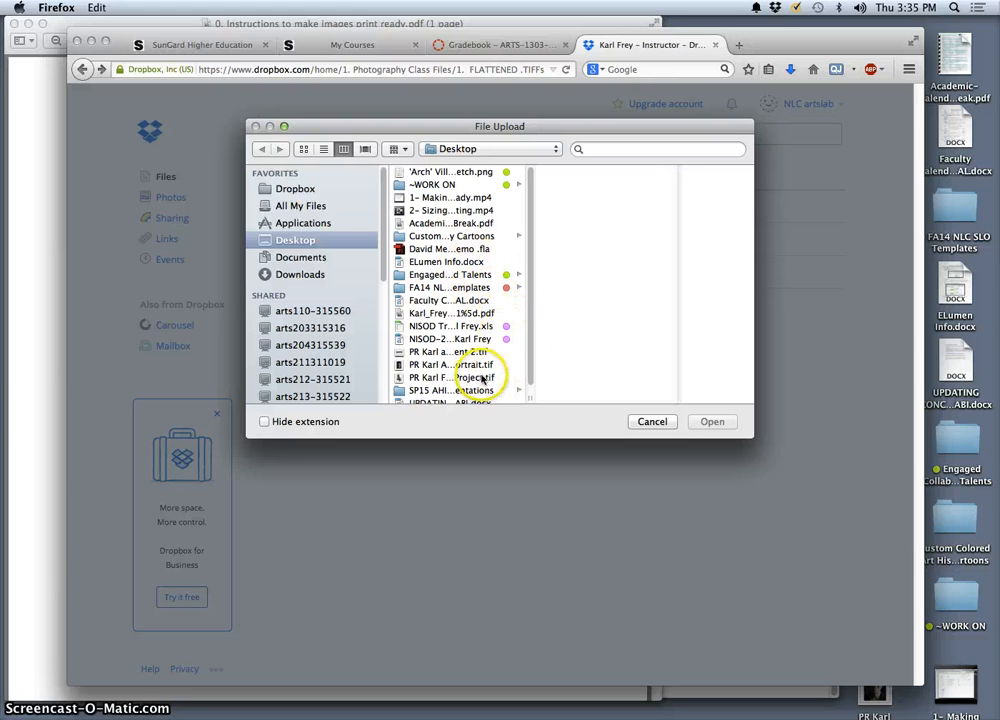
scroll(459, 376, down, 1)
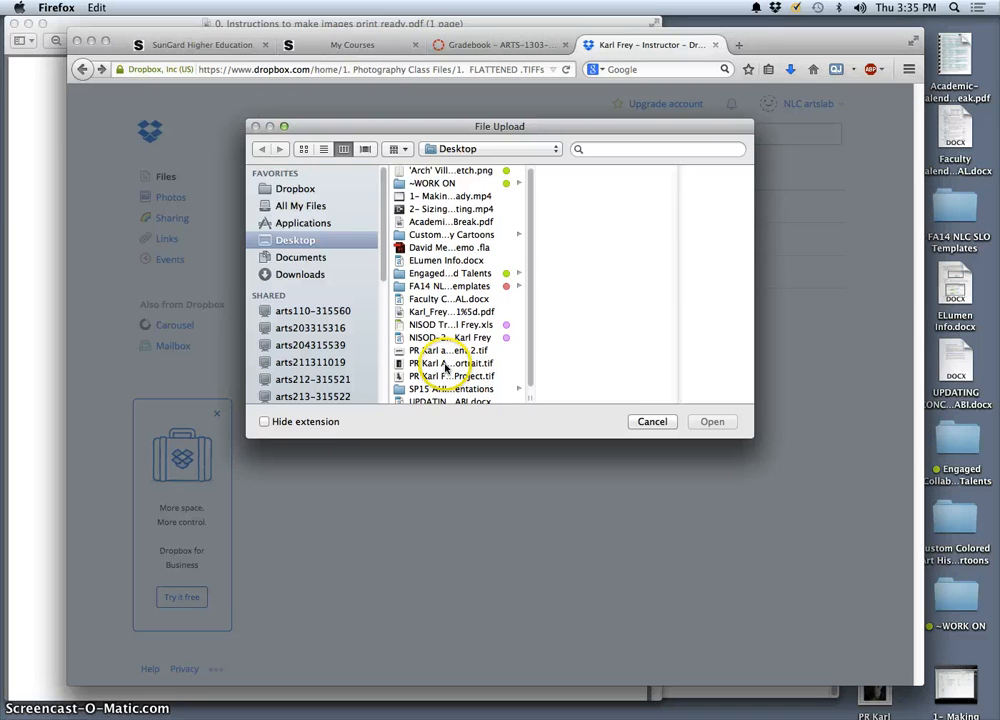
click(445, 364)
click(711, 421)
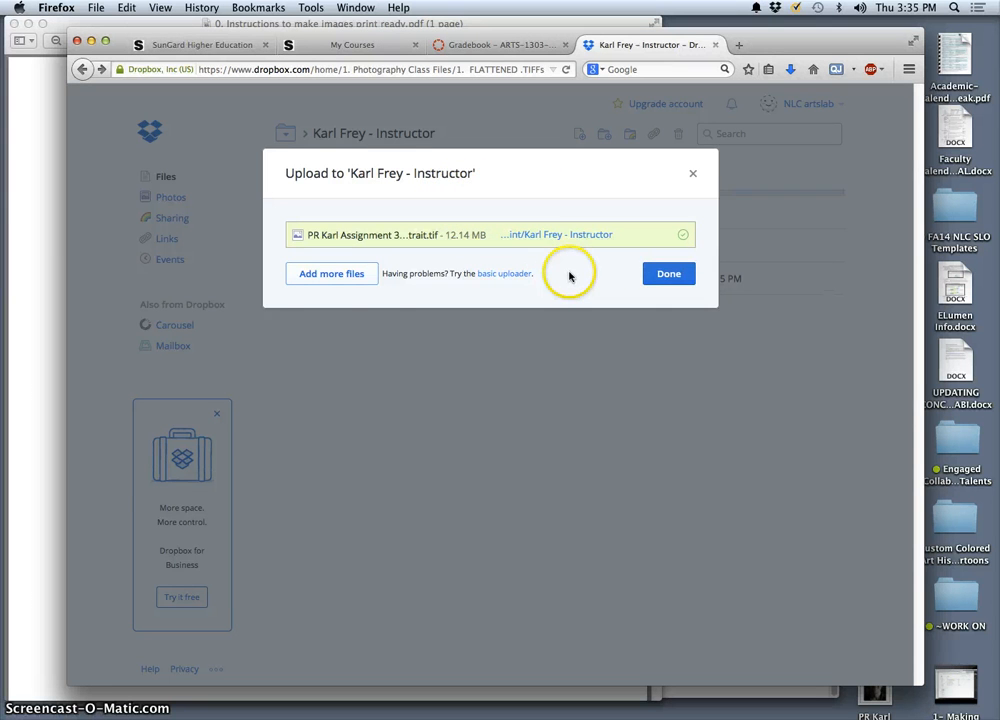
click(657, 276)
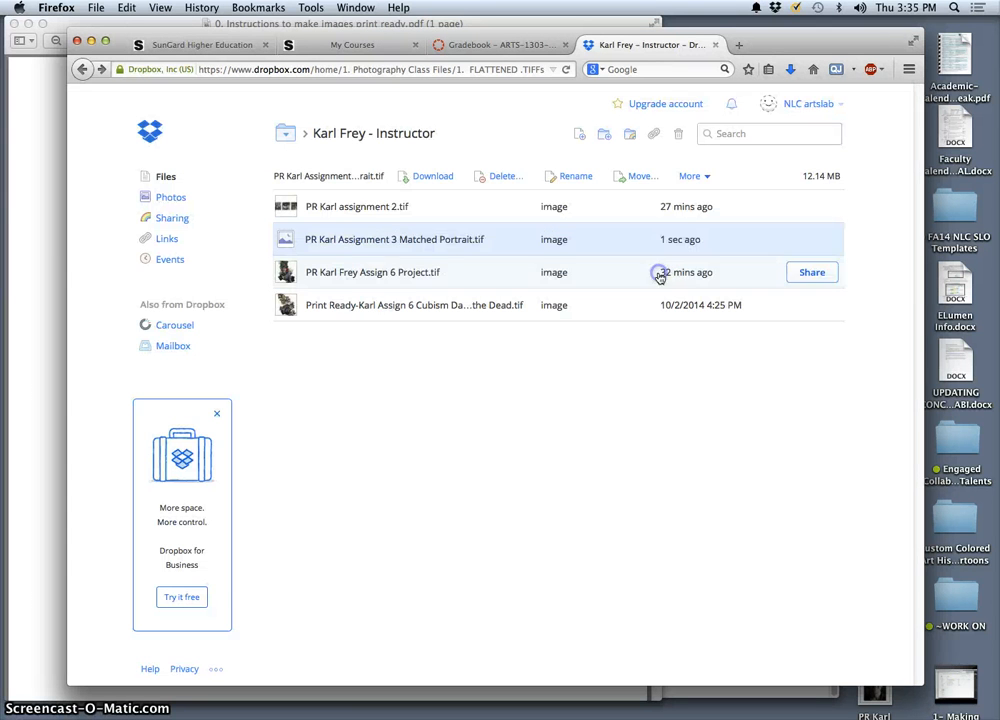
click(451, 370)
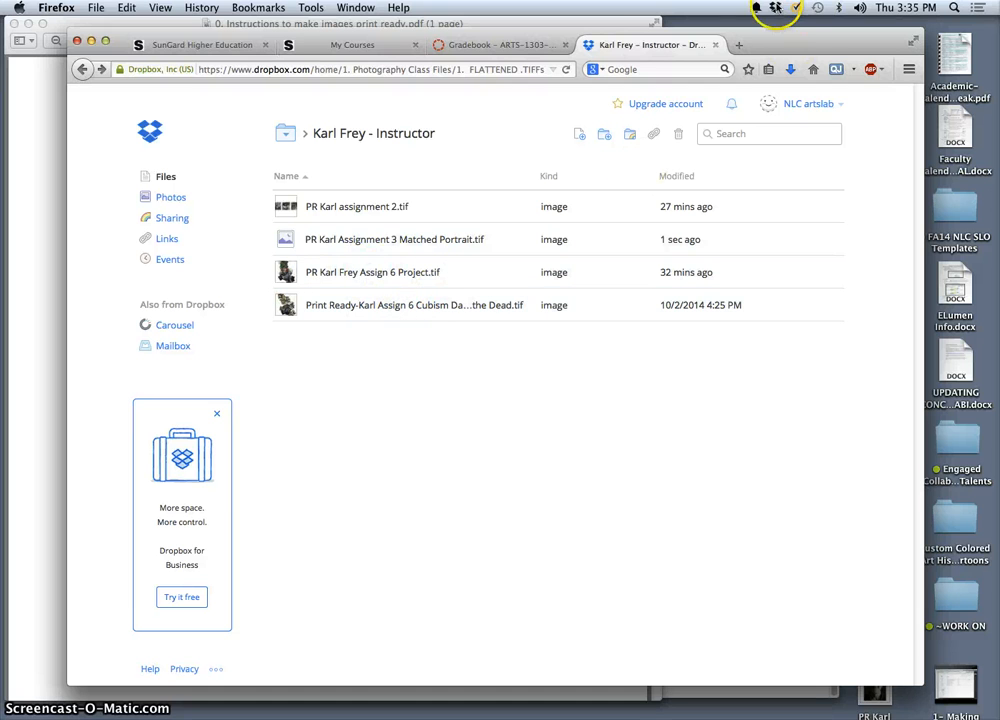
Step: Check the recently changed files and sync status in the Dropbox desktop app
click(776, 8)
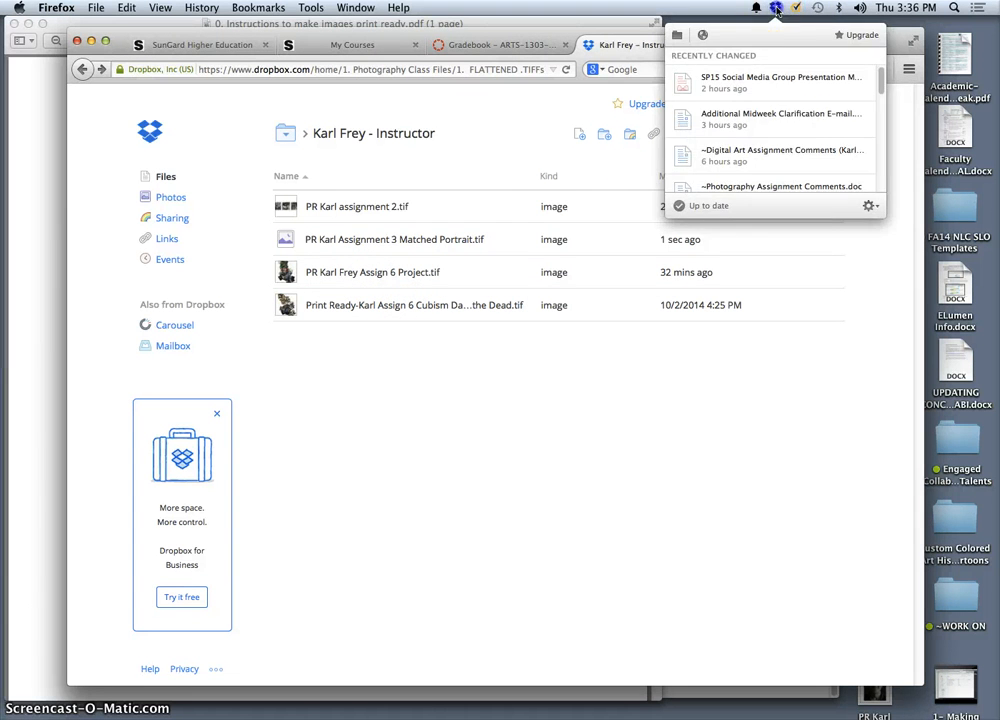
click(777, 9)
click(776, 9)
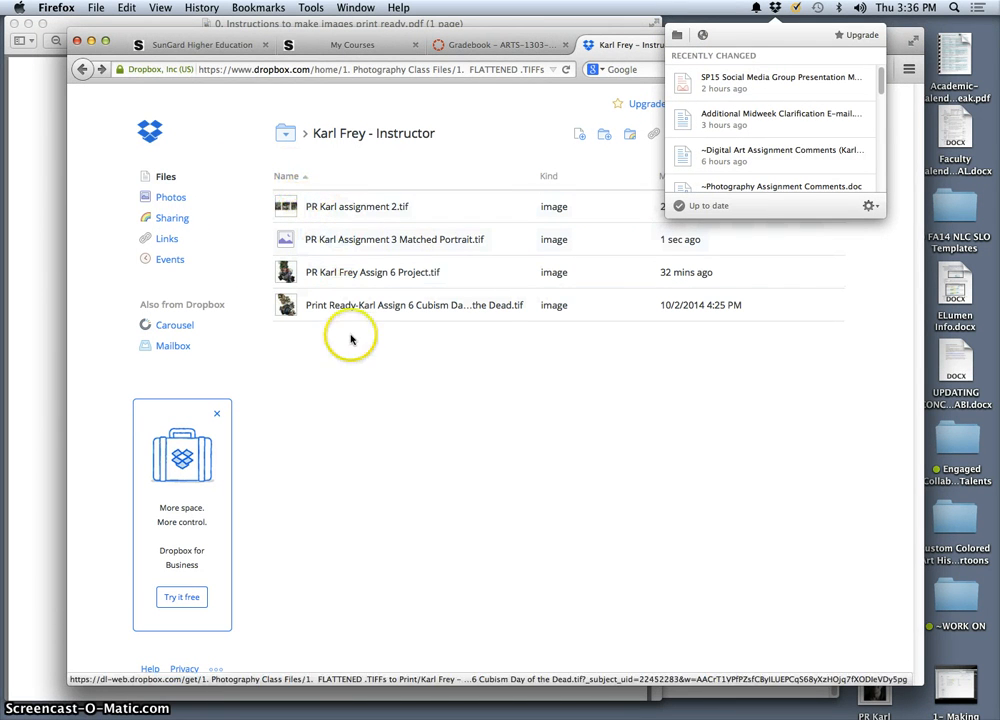
click(340, 367)
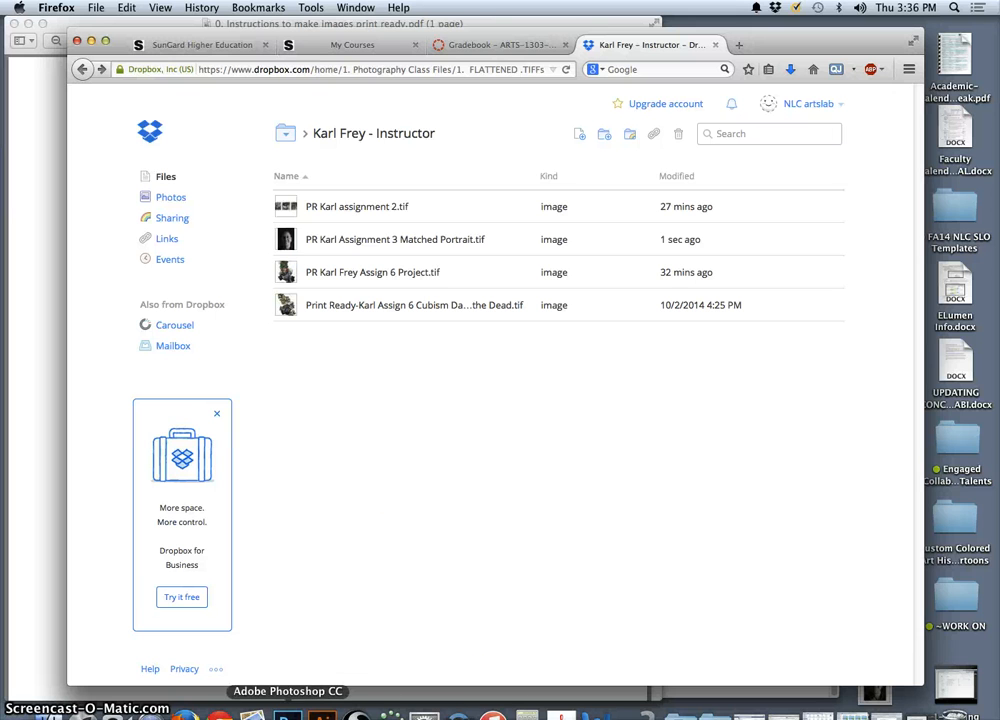
Step: Switch to Photoshop and open the print settings for the print-ready Assignment 6 Project TIFF, collapsing the document history
click(292, 712)
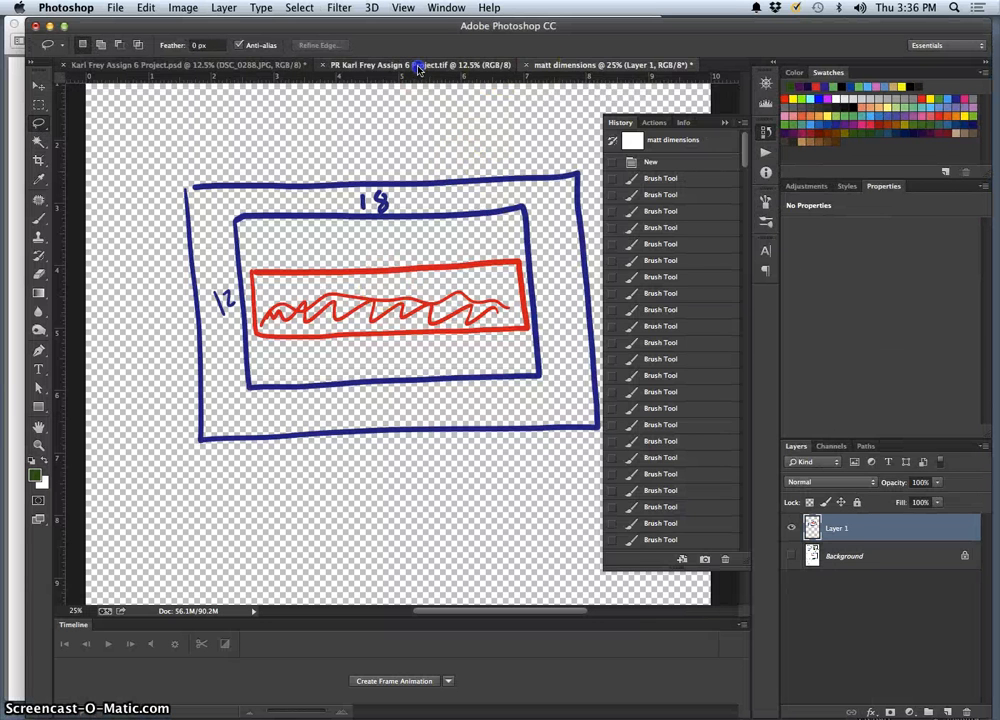
click(417, 63)
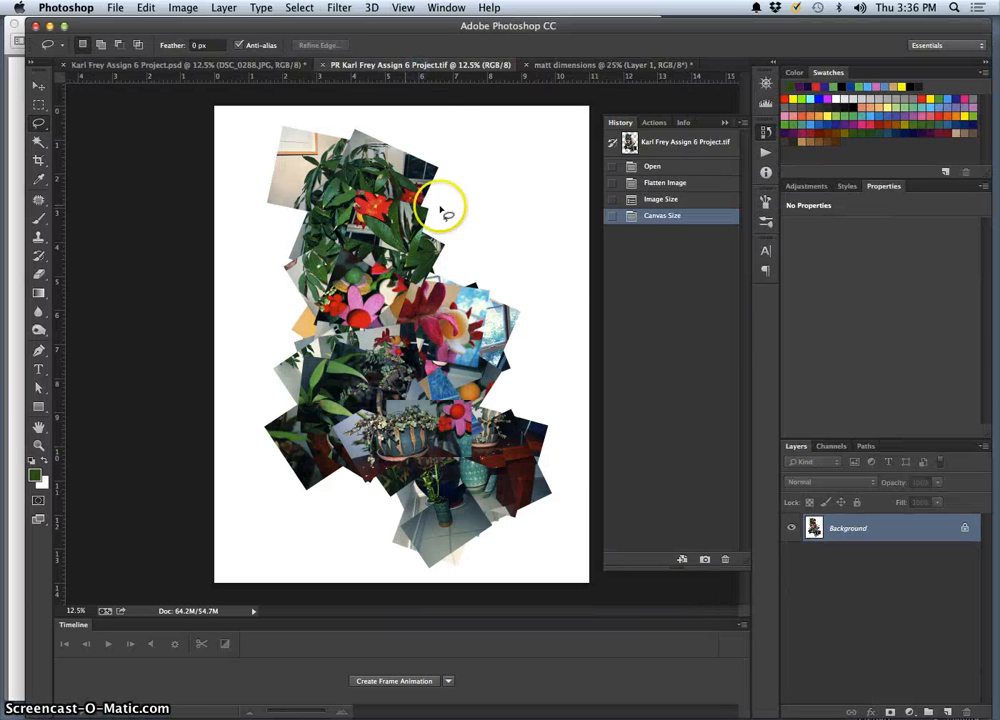
click(725, 122)
click(114, 8)
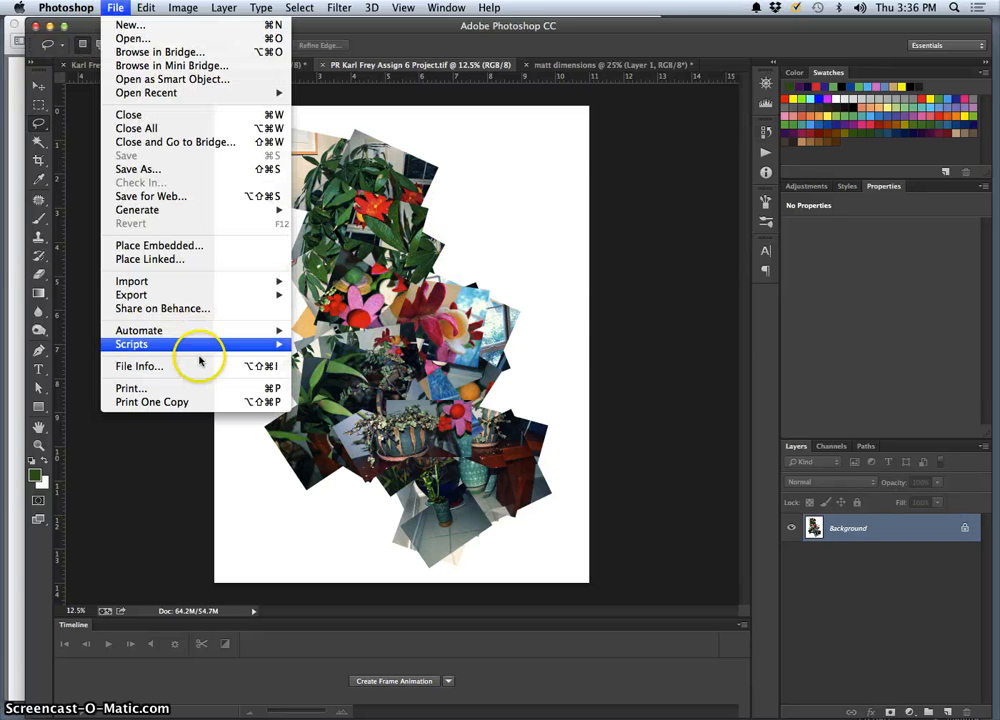
click(178, 389)
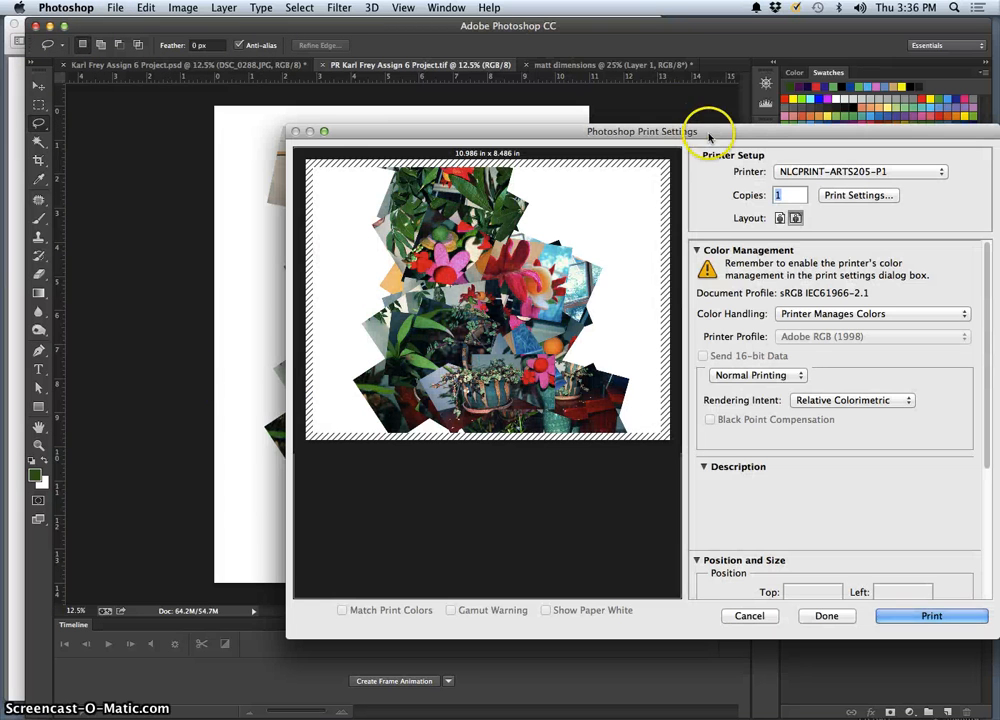
drag(711, 130, 555, 60)
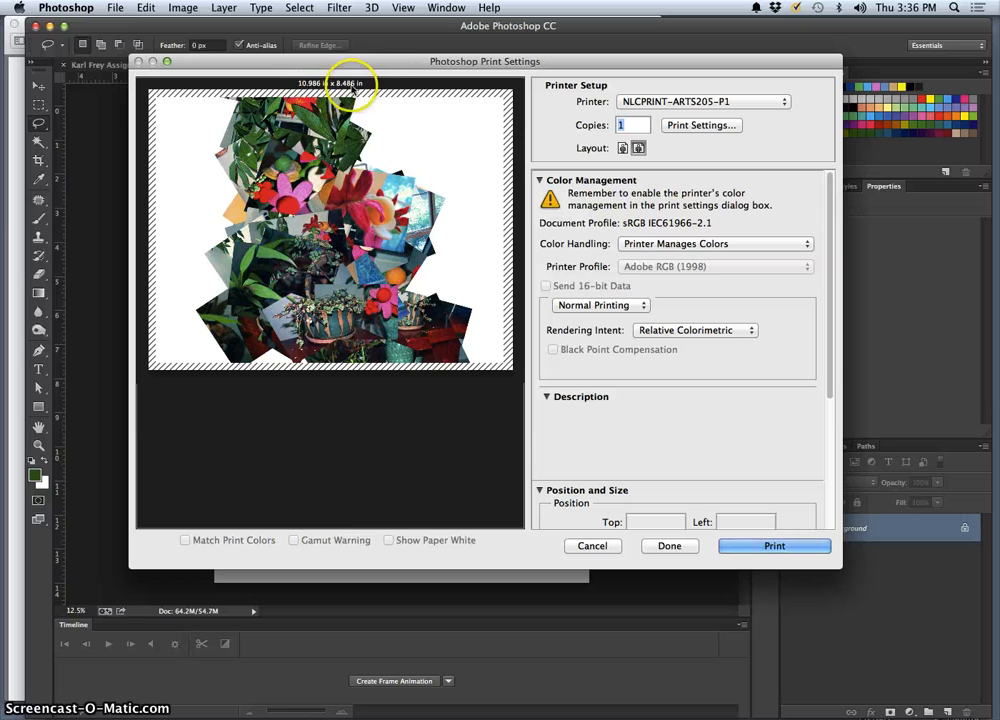
Step: Review the printer's own print options without saving them, and set Color Handling to Photoshop Manages Colors
click(687, 128)
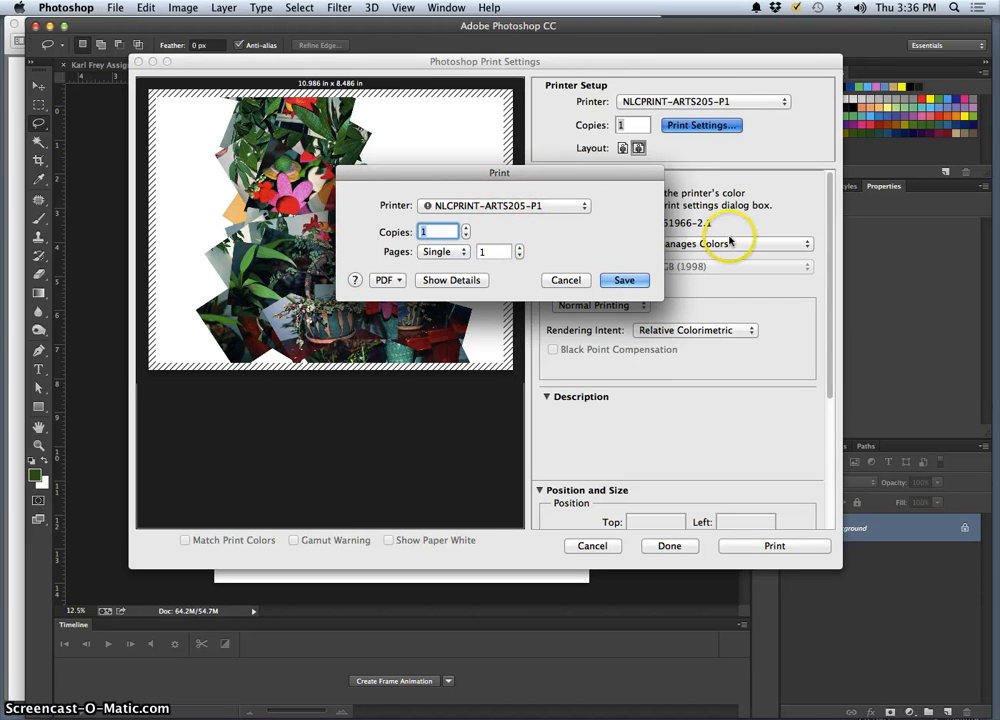
click(567, 281)
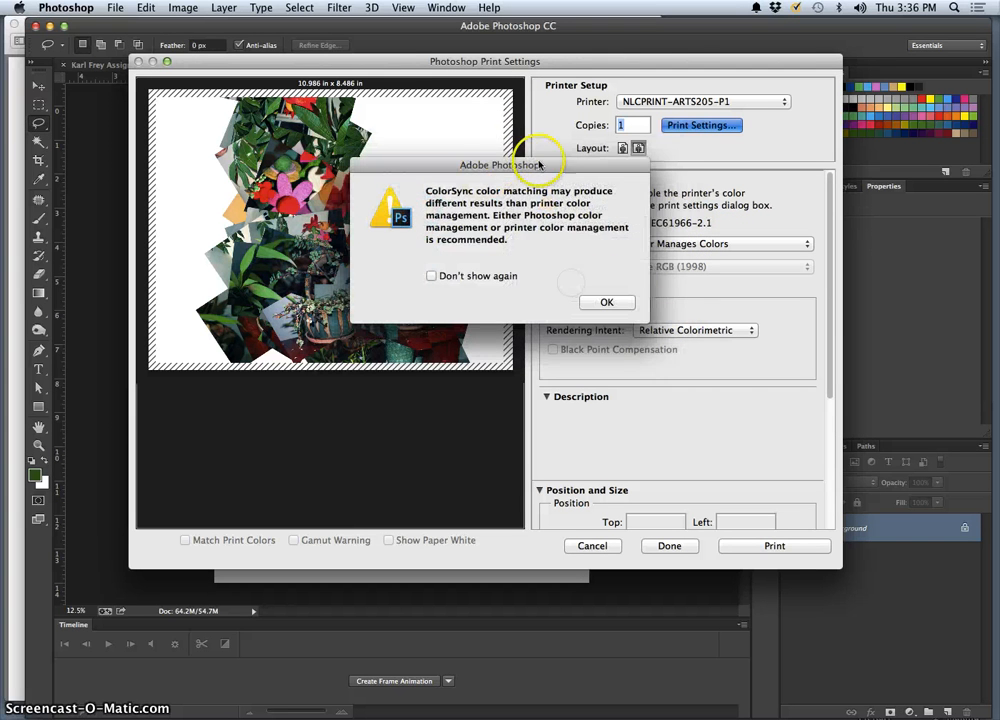
click(605, 301)
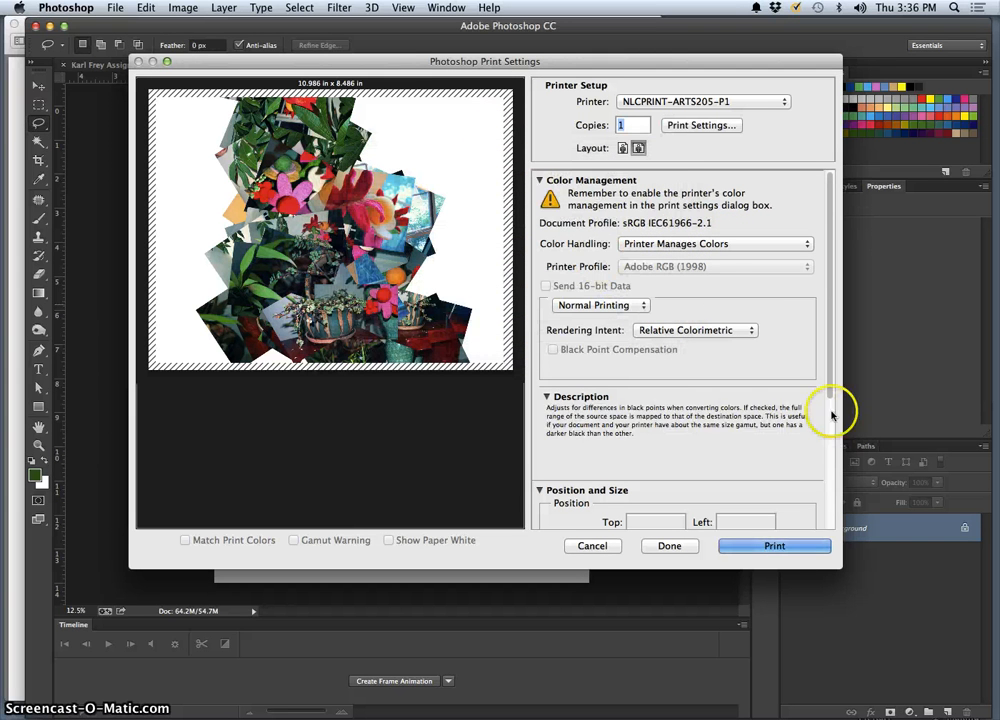
click(700, 245)
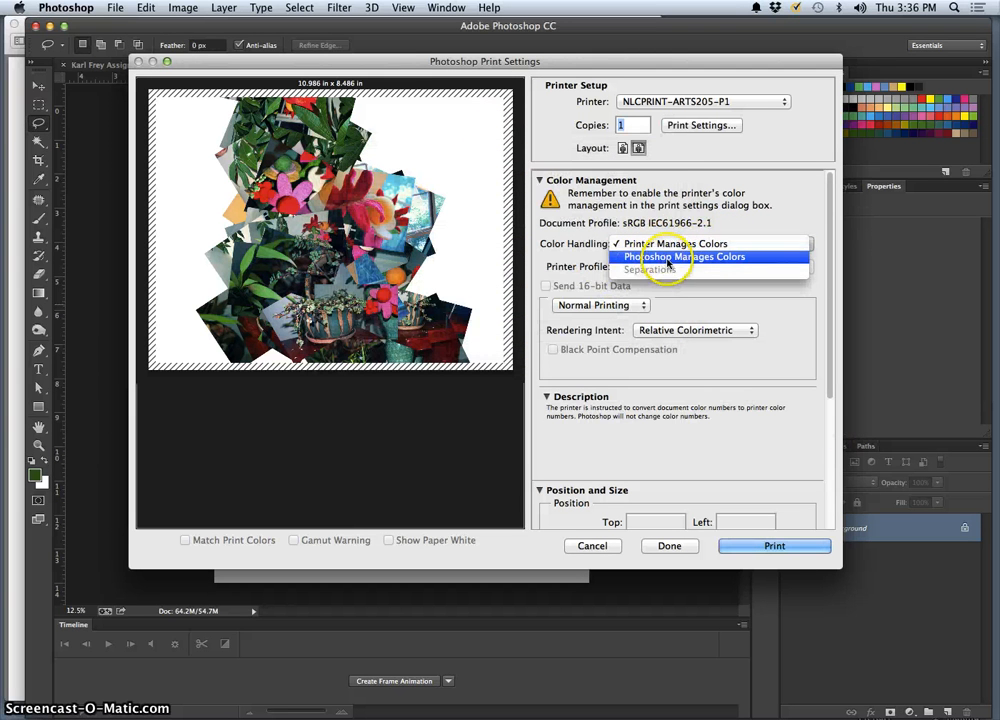
click(668, 258)
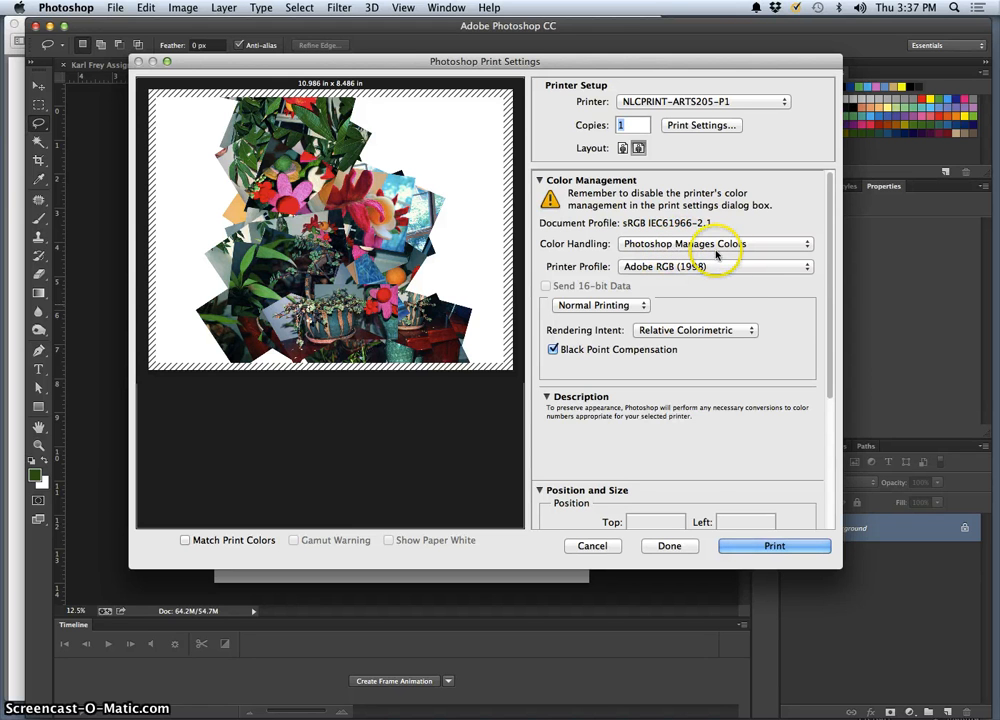
Step: Review the available printer profiles while keeping Adobe RGB (1998), and scale the print to fit the media, comparing it with full size
click(695, 267)
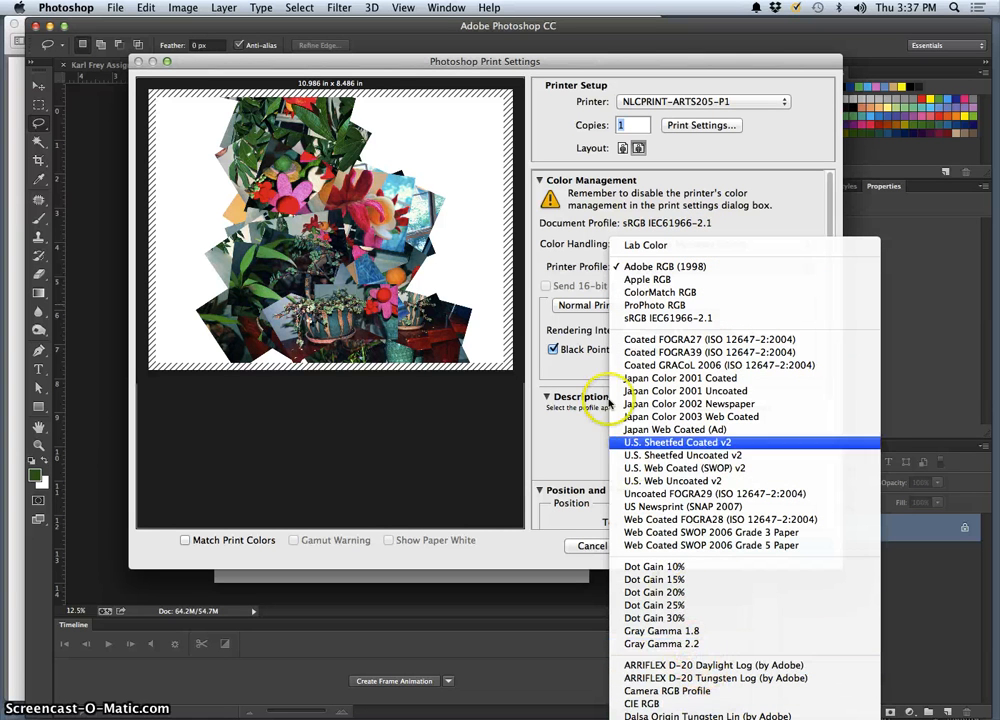
click(583, 252)
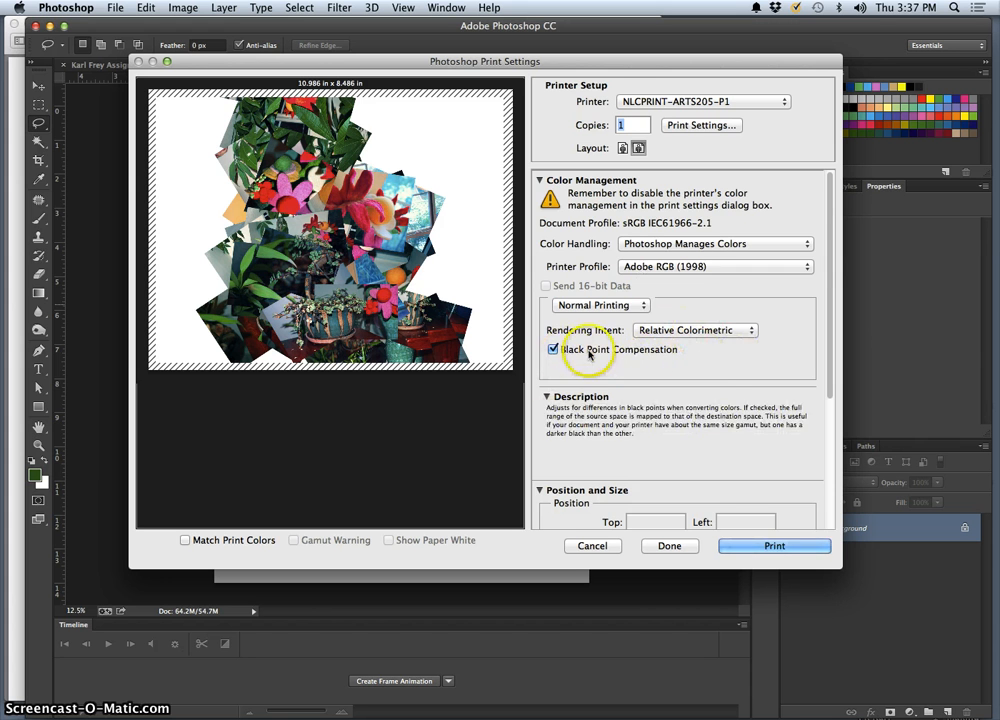
scroll(753, 369, down, 5)
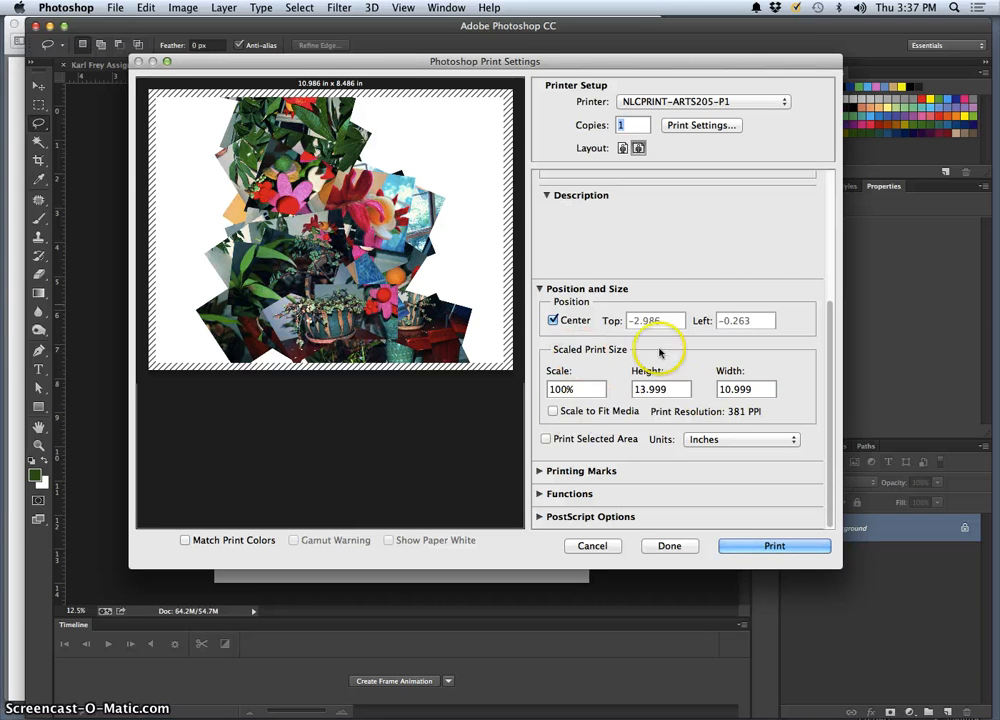
click(562, 416)
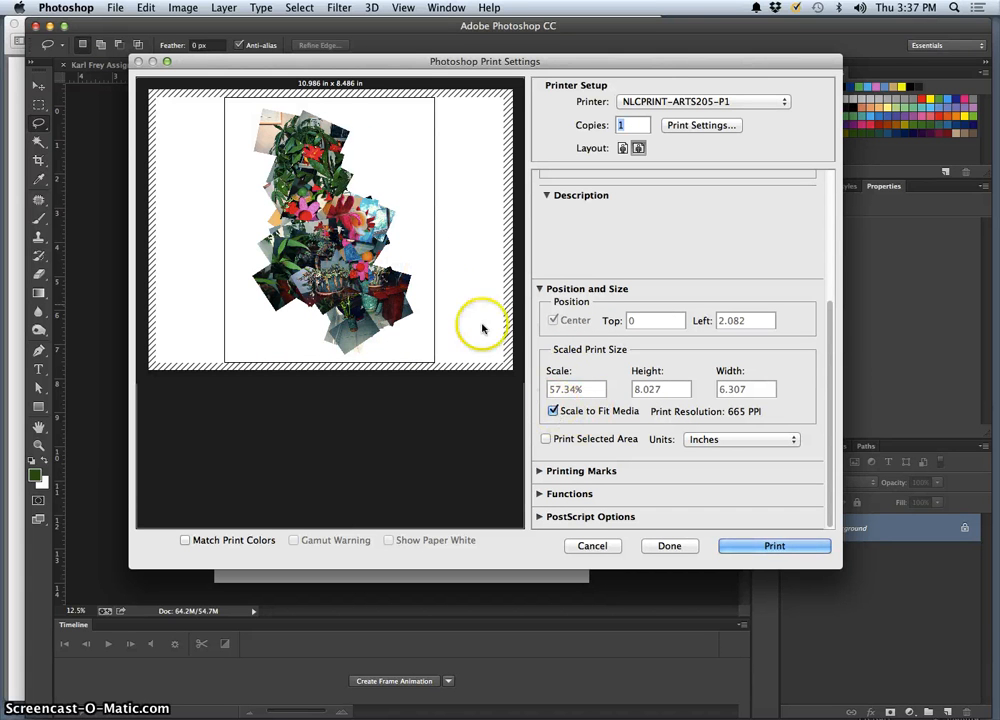
click(553, 411)
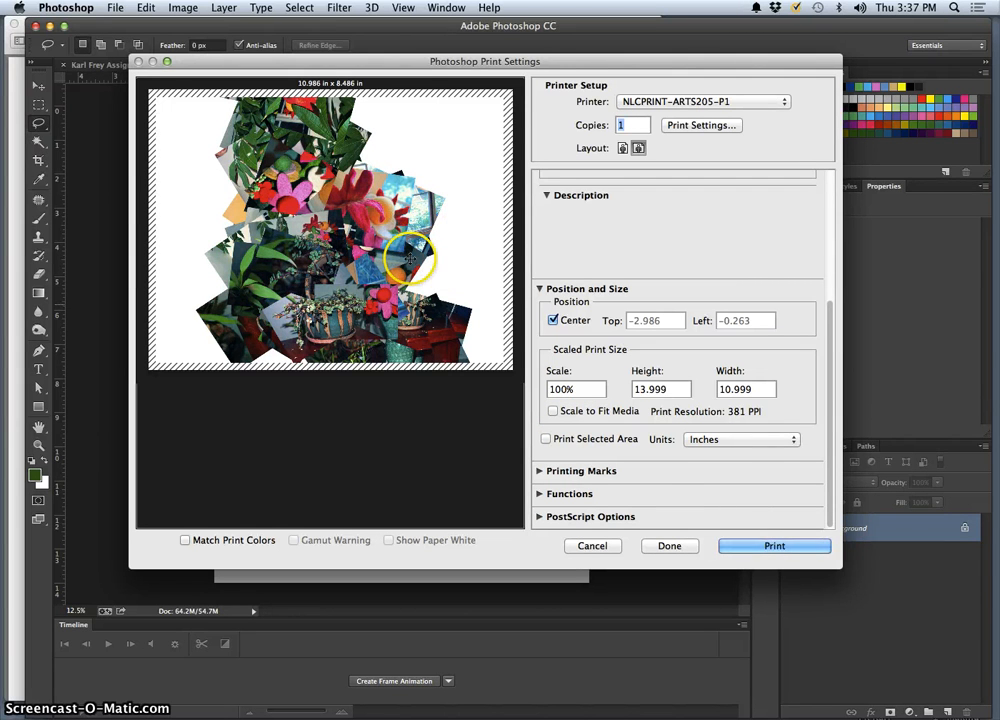
click(554, 411)
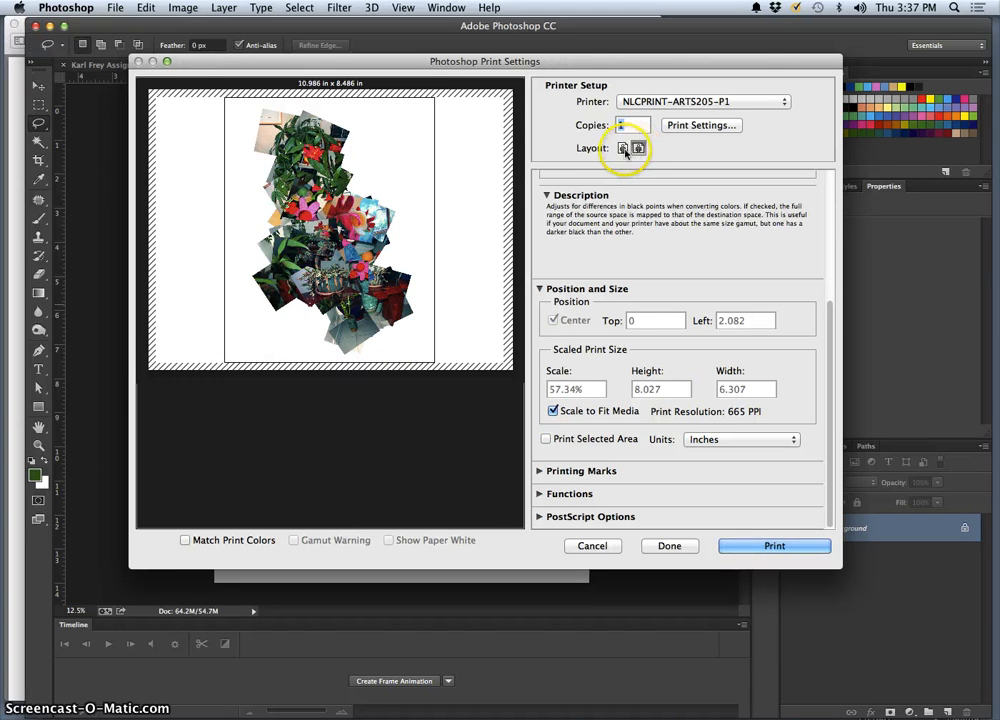
Step: Set the page layout to portrait after comparing it with landscape, keeping Scale to Fit Media enabled
click(623, 149)
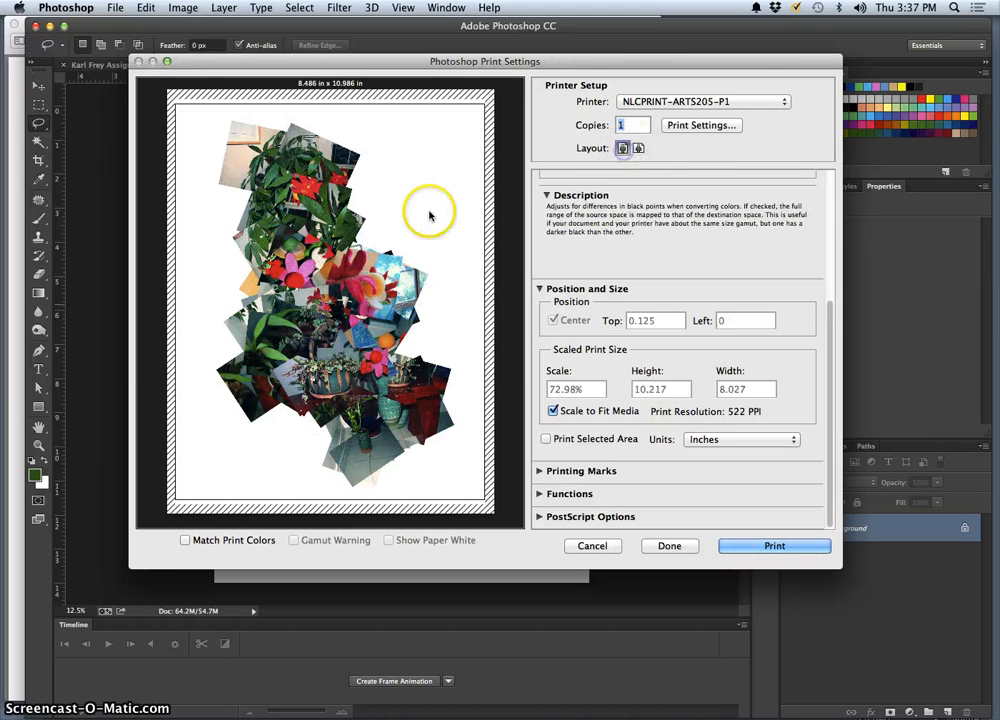
click(640, 149)
click(624, 149)
click(553, 412)
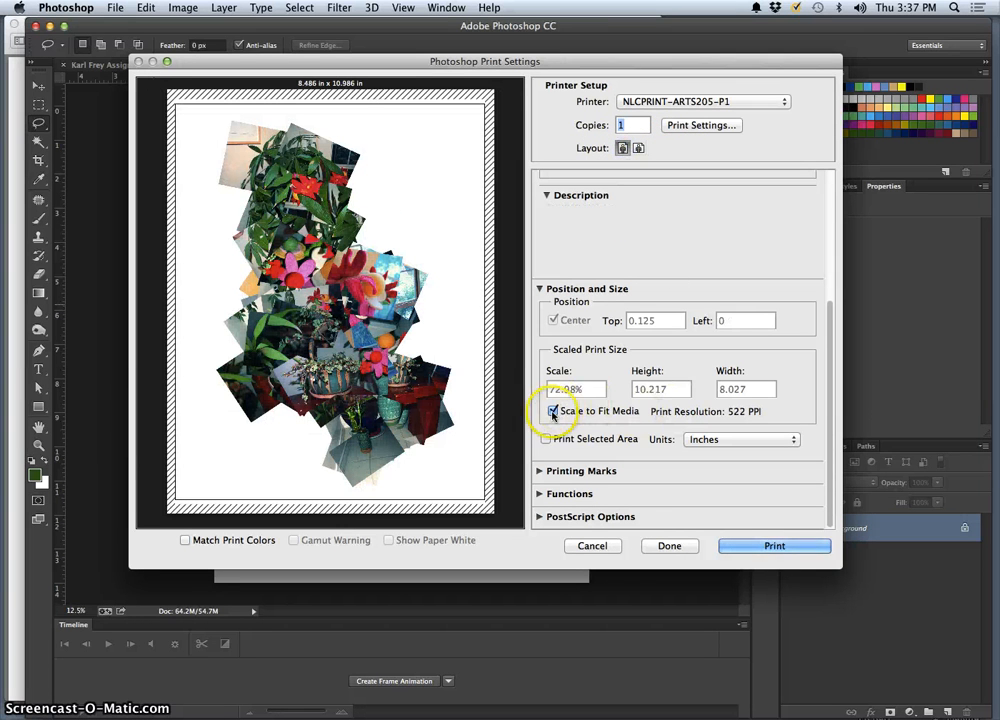
click(553, 412)
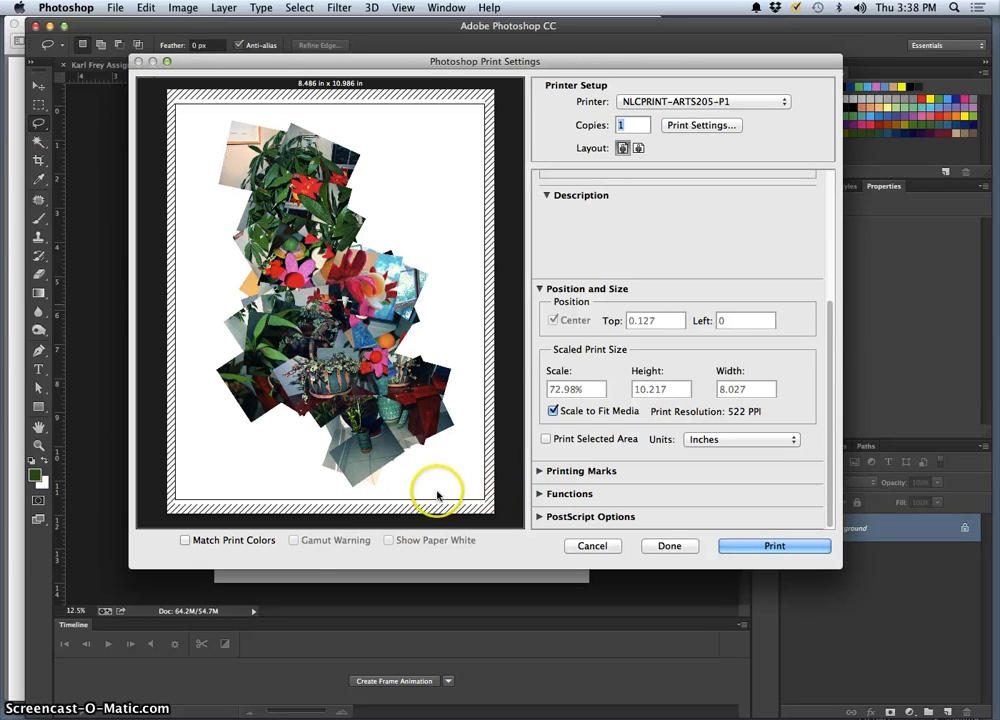
Step: Disable Scale to Fit Media, try a print width of 8 inches and a height of 10 inches, and cancel the print settings
click(553, 412)
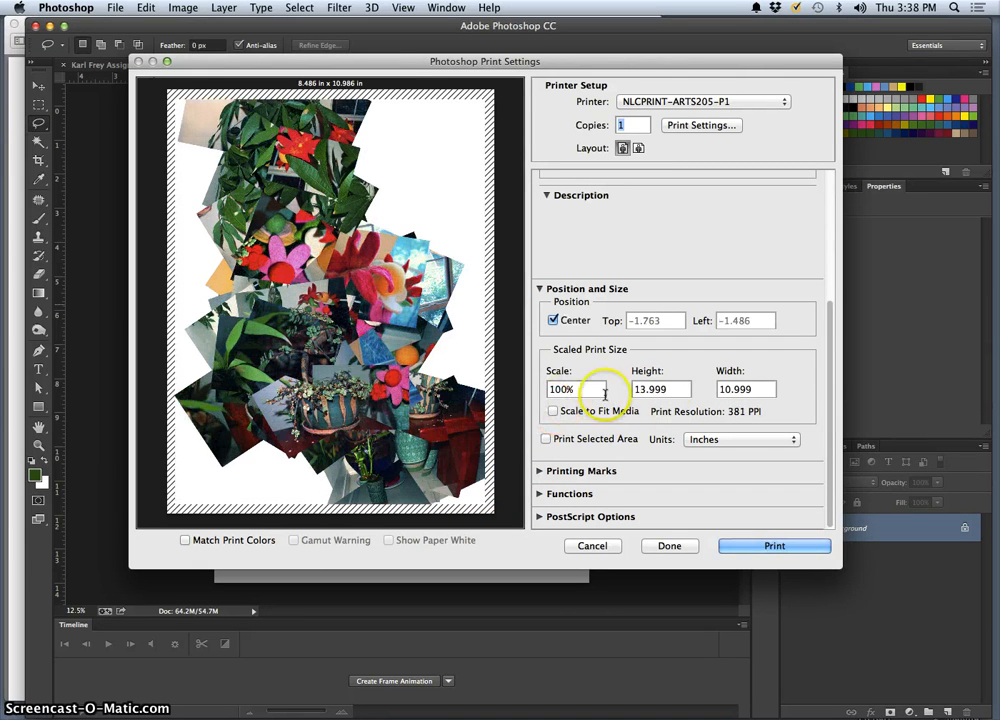
double_click(714, 389)
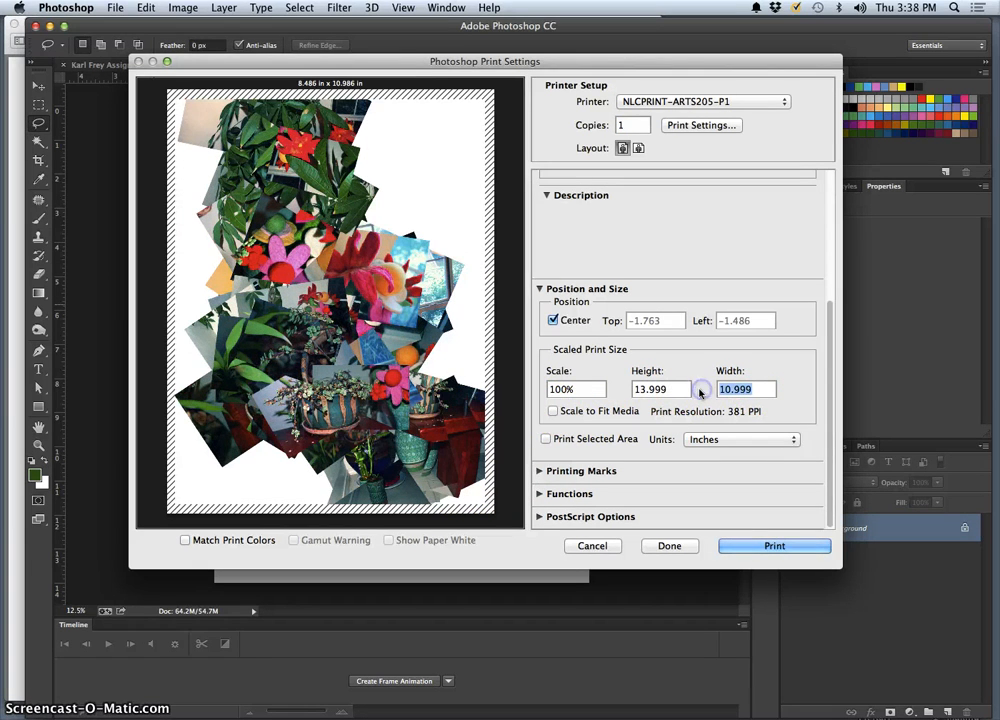
text(8)
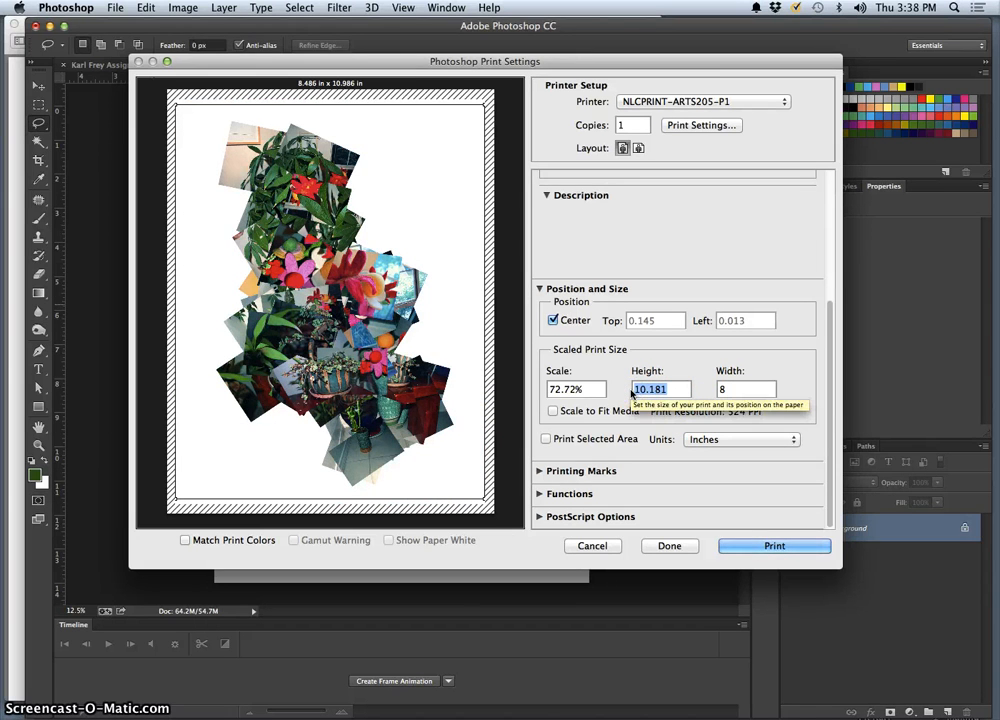
text(10)
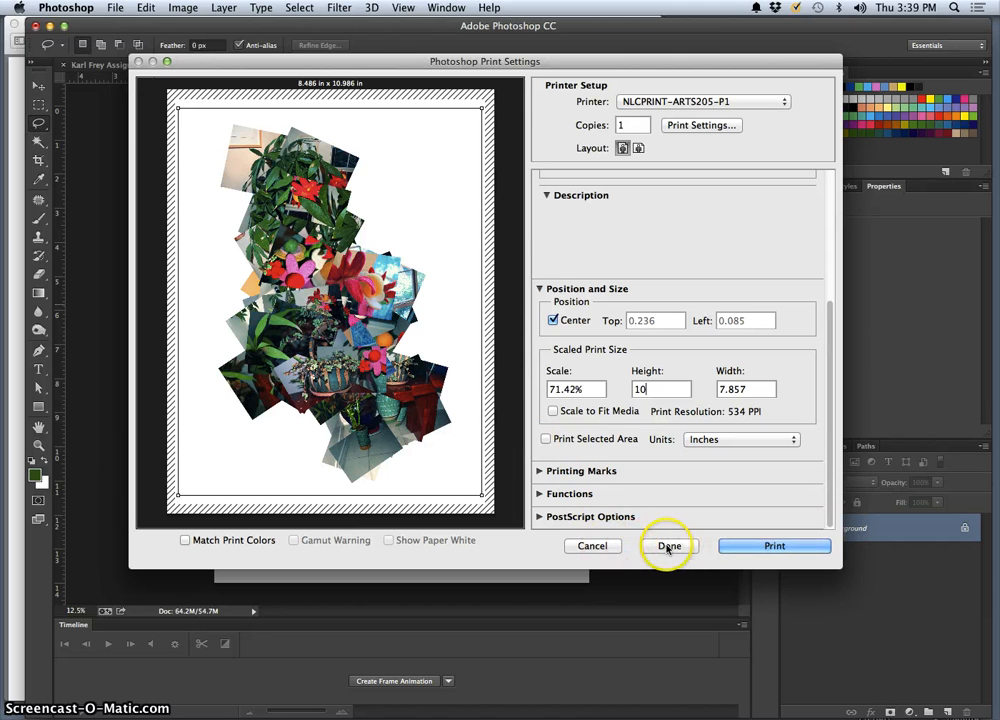
click(593, 546)
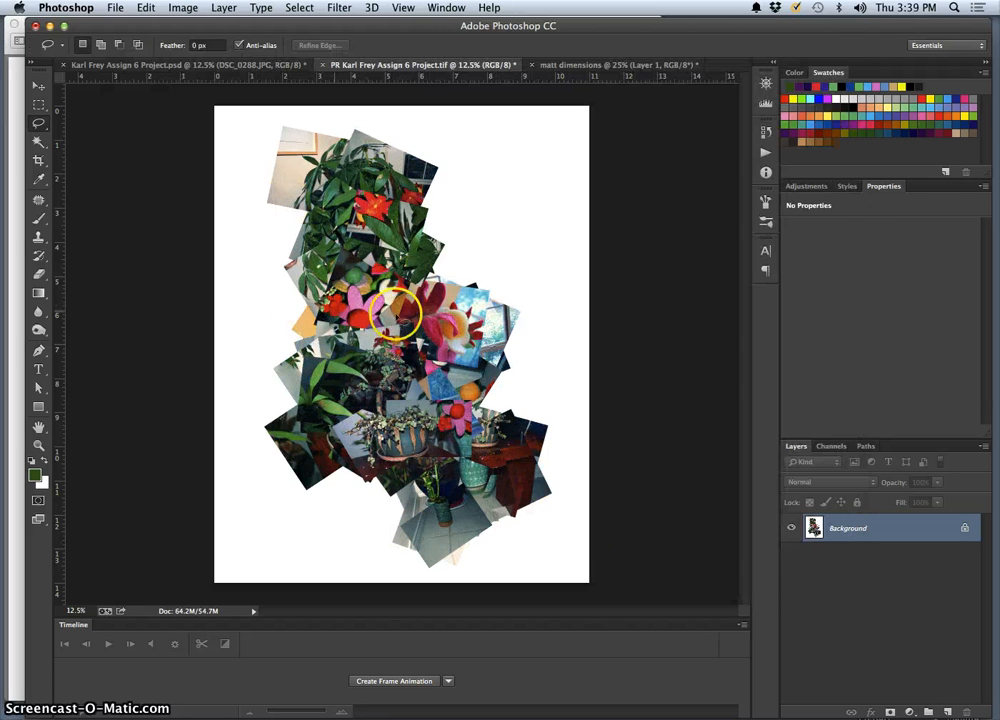